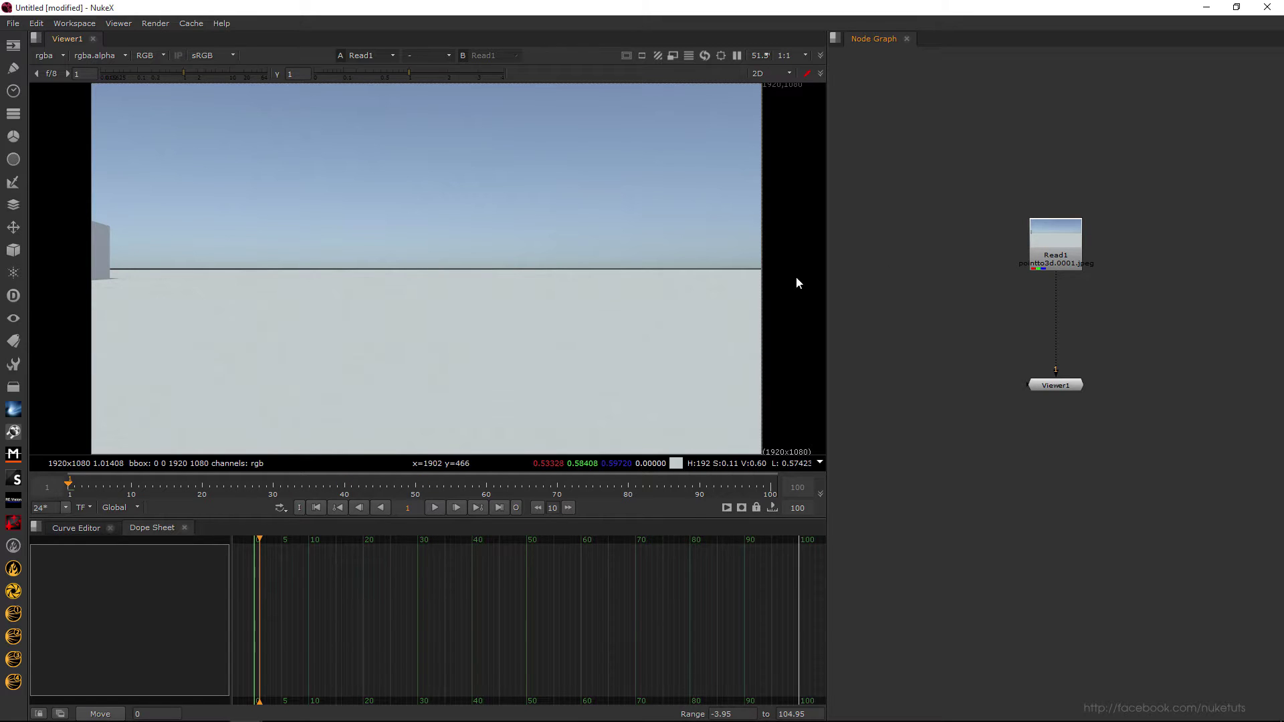
- Scrub the footage to frame 51 and inspect the 3D scene before returning to the 2D view
left_click_drag(180, 486, 425, 491)
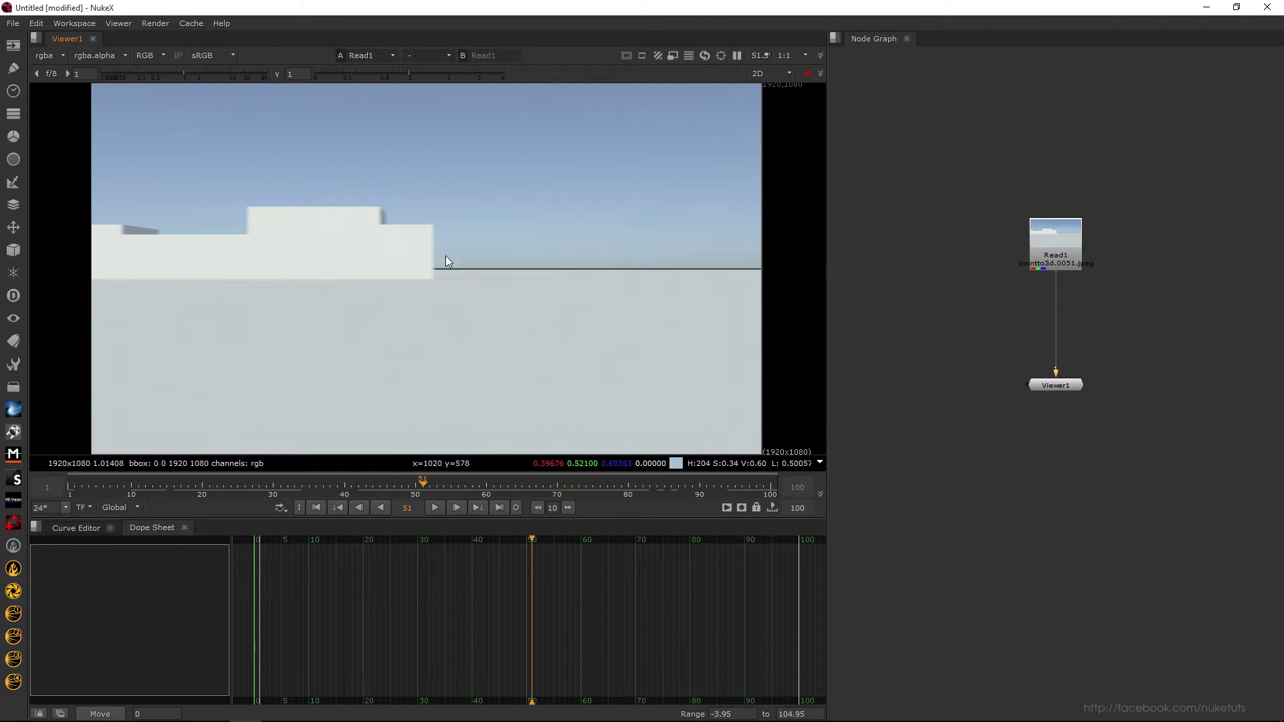
key("Tab")
scroll(509, 253, "down", 7)
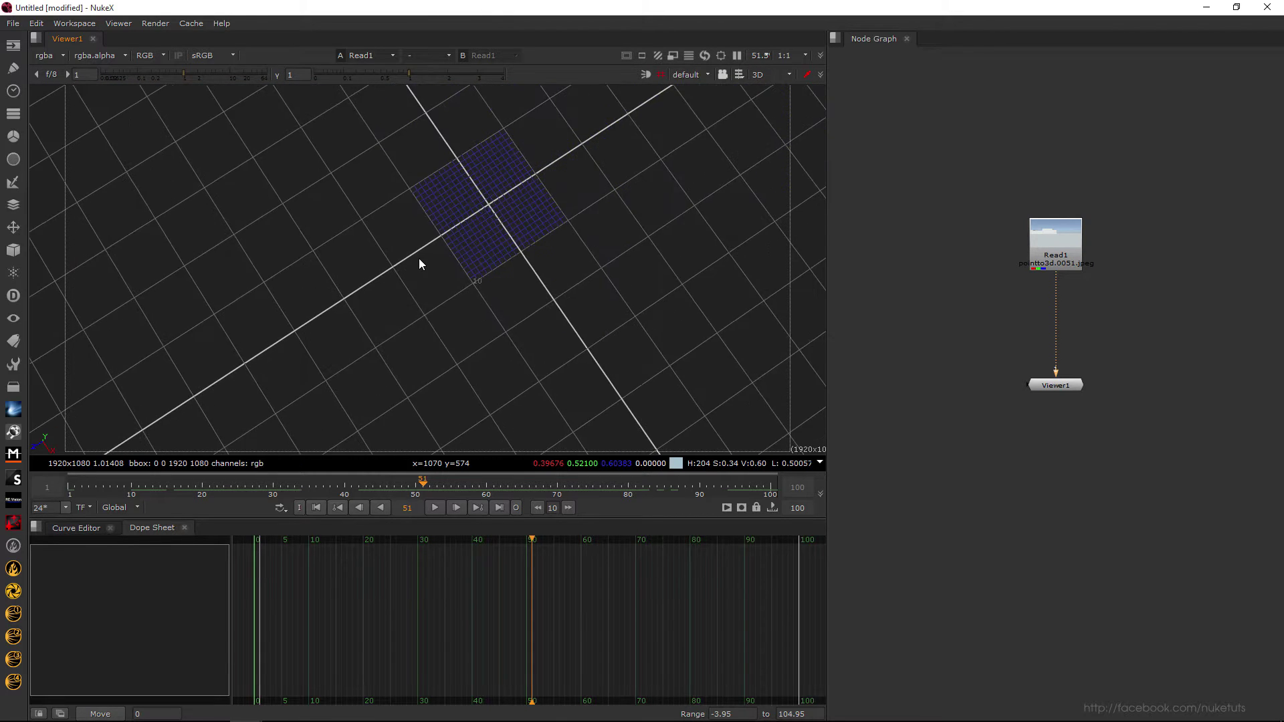
left_click_drag(419, 259, 442, 328)
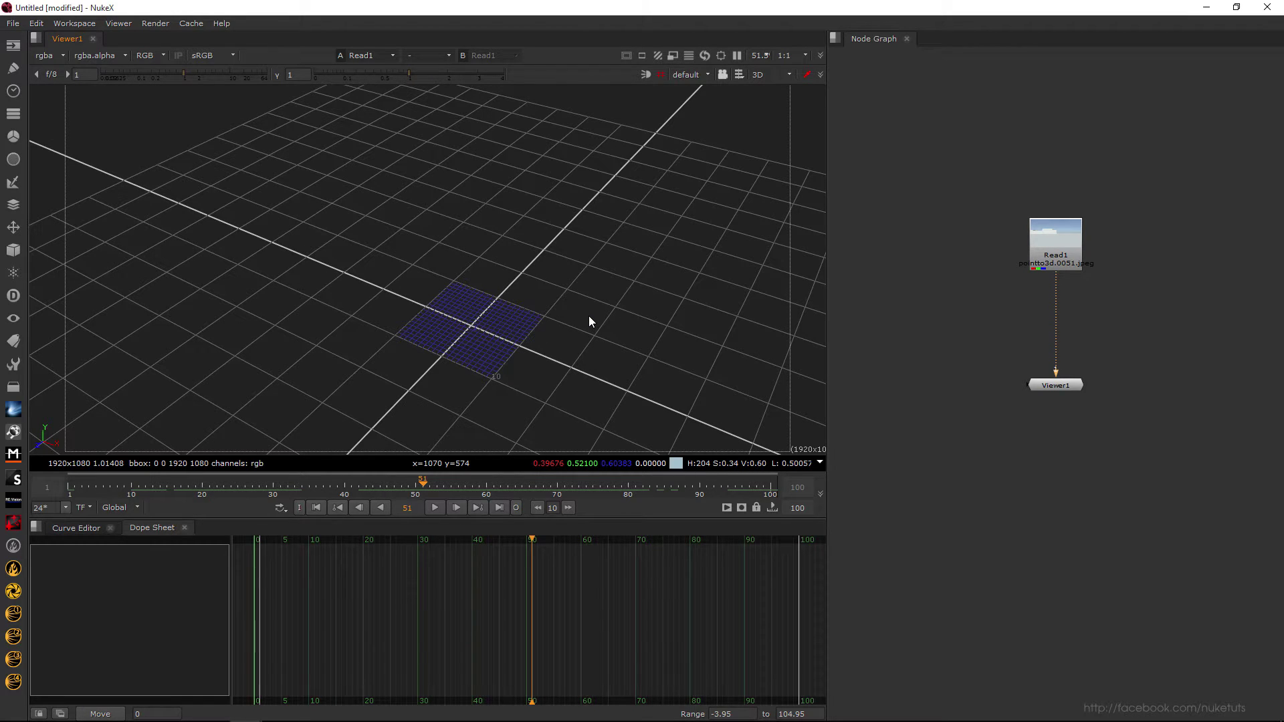
key("Tab")
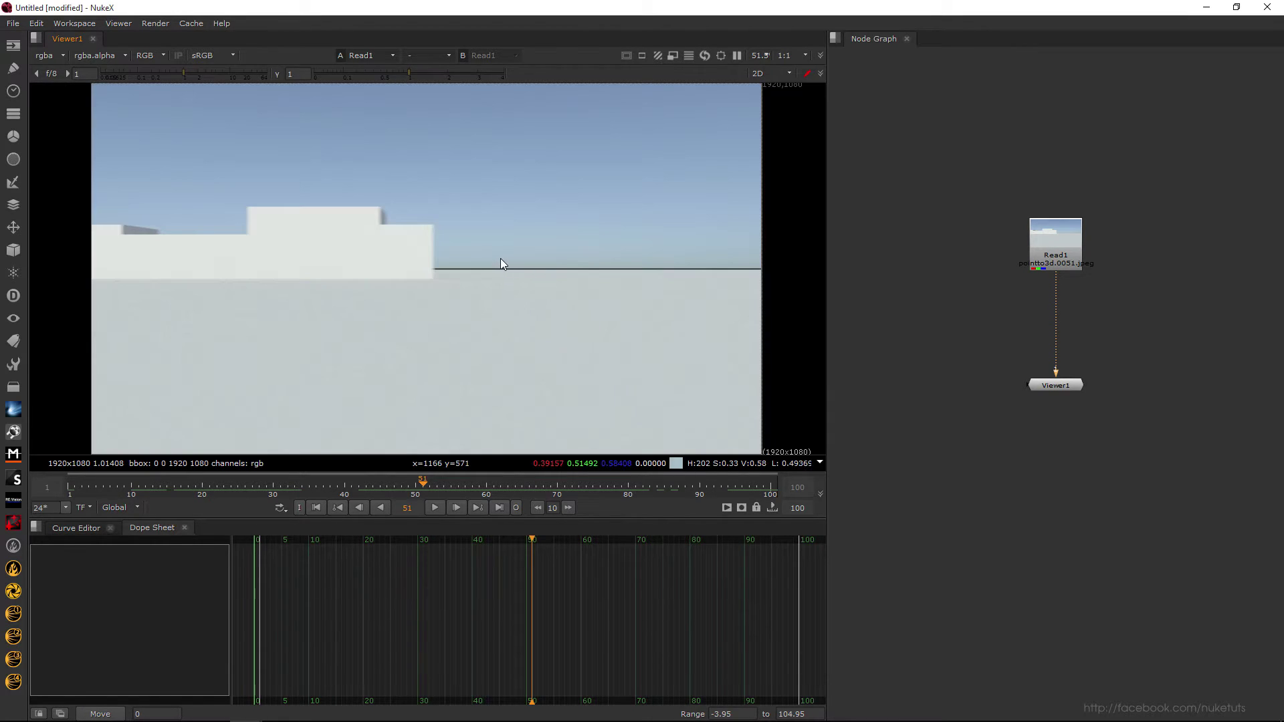
- Add a Camera node to the node graph beside the Read1 footage
left_click_drag(933, 289, 961, 339)
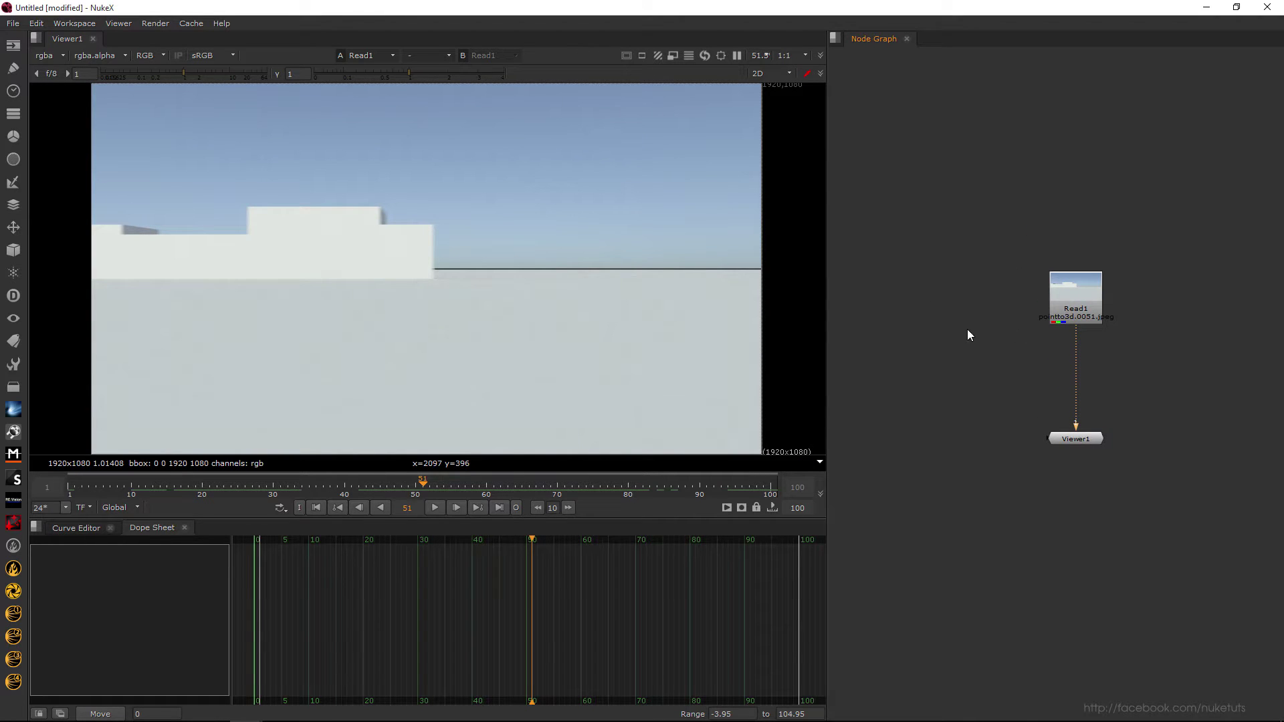
key("Tab")
type("dam")
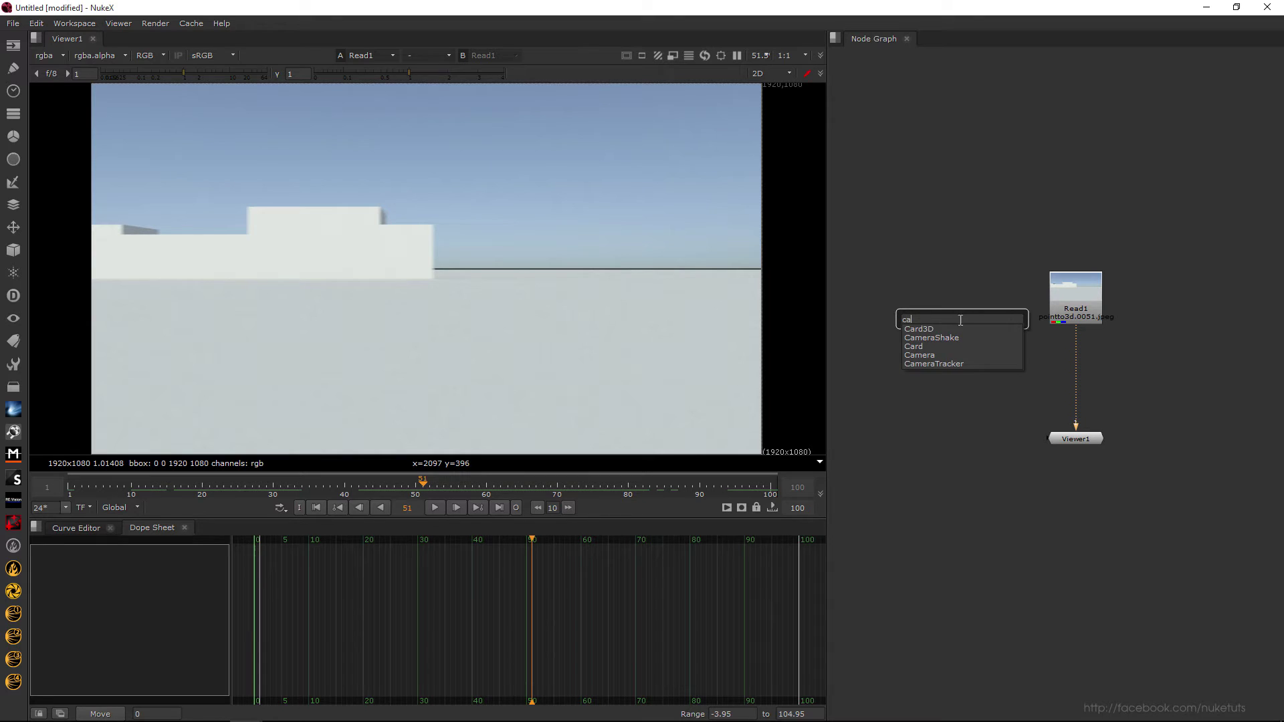
left_click(938, 339)
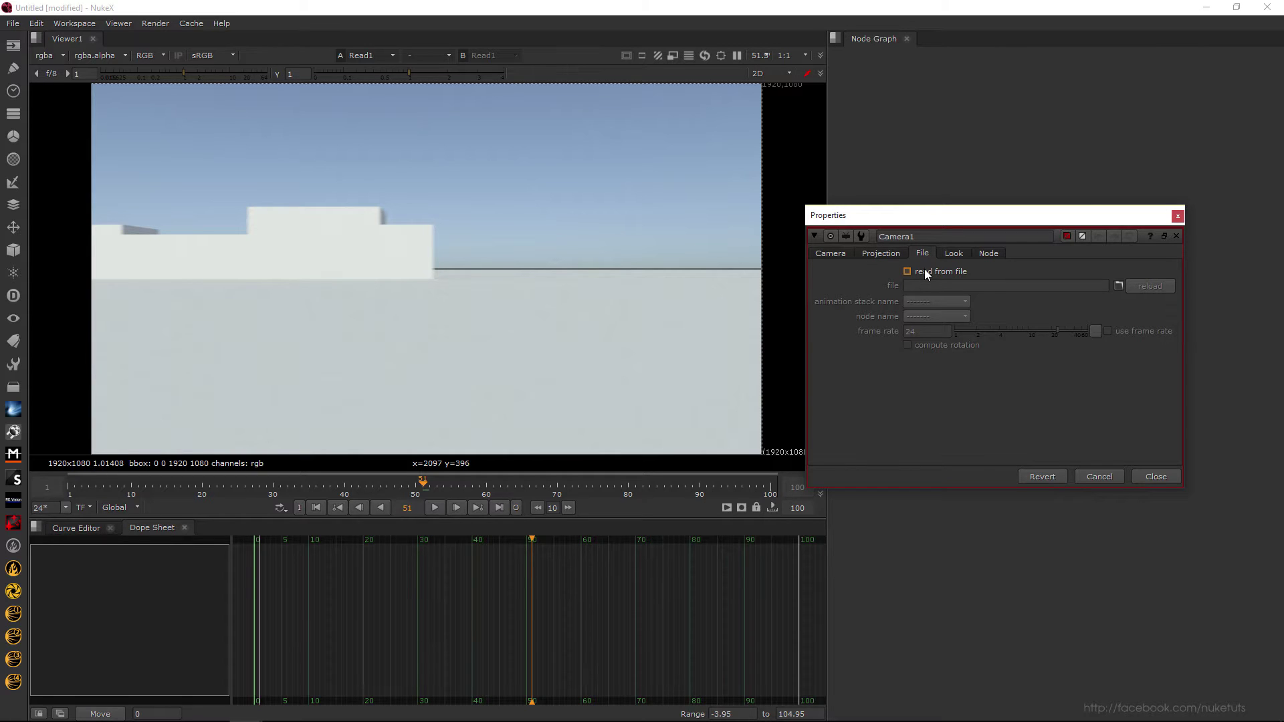
- Make the Camera node read cam.abc from the PointTo3D folder, accept replacing its current data, and close its properties
left_click(950, 269)
left_click(1122, 288)
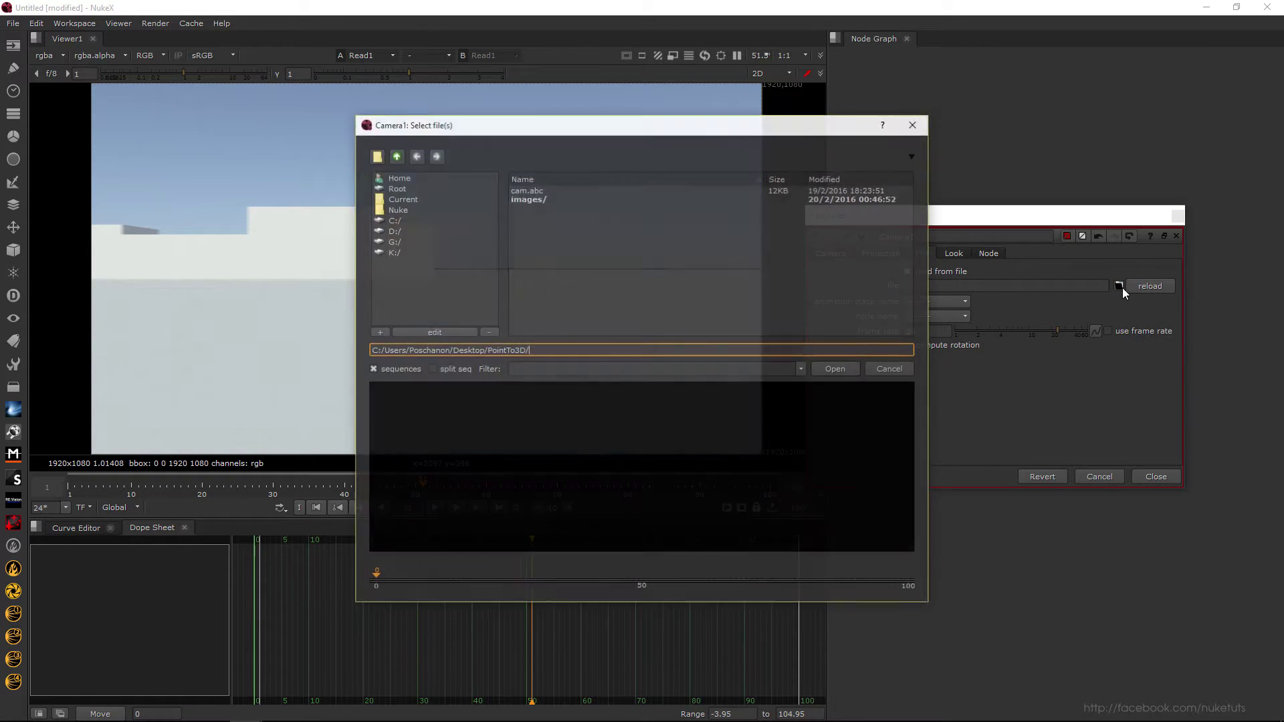
left_click(545, 192)
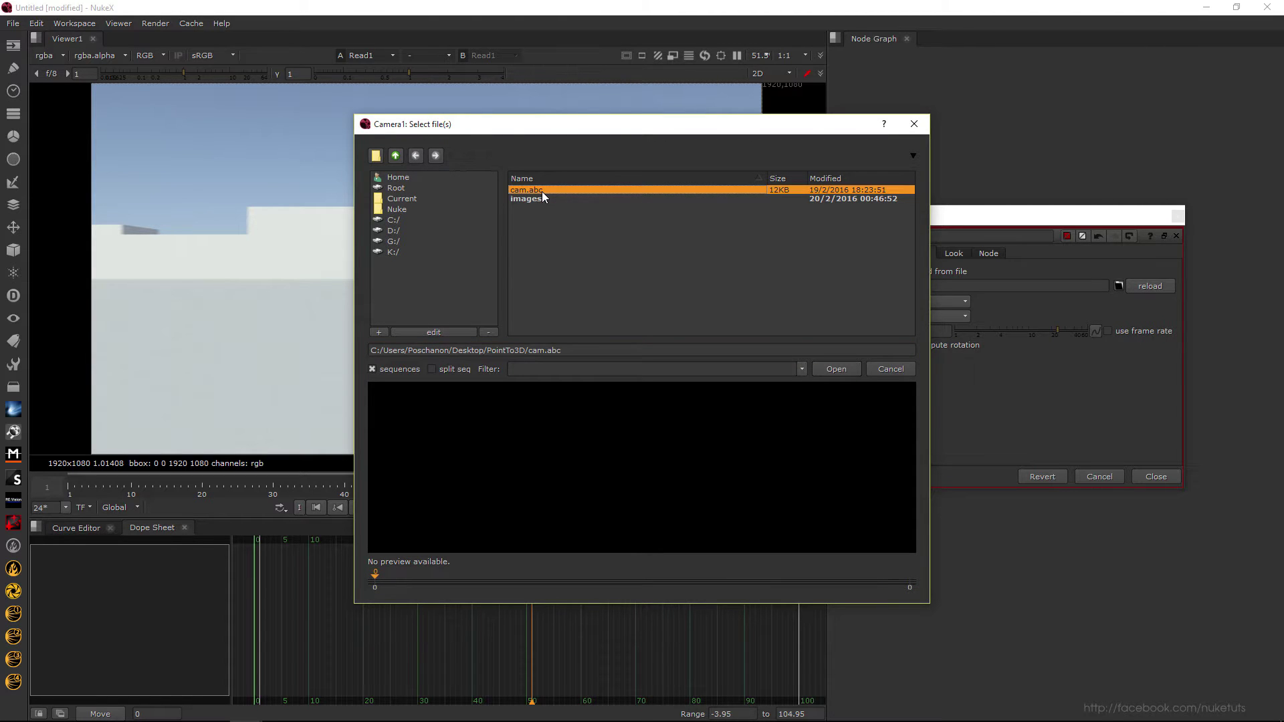
double_click(542, 191)
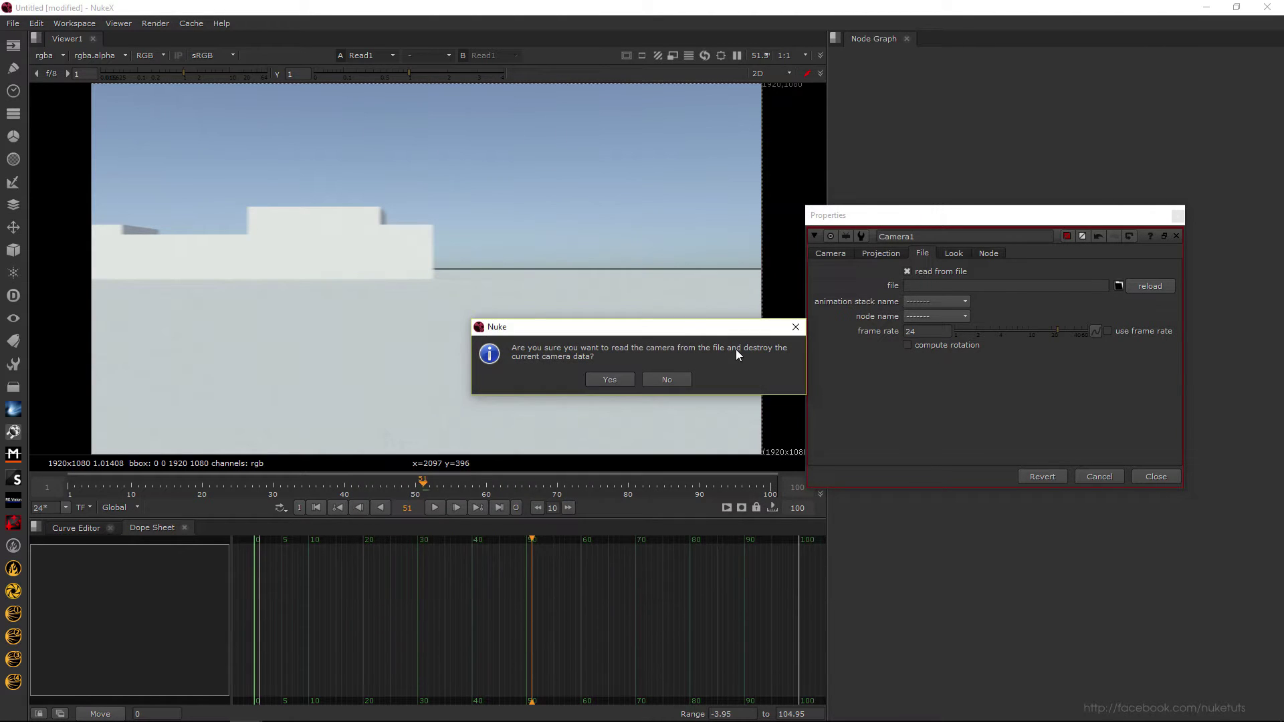
left_click(612, 377)
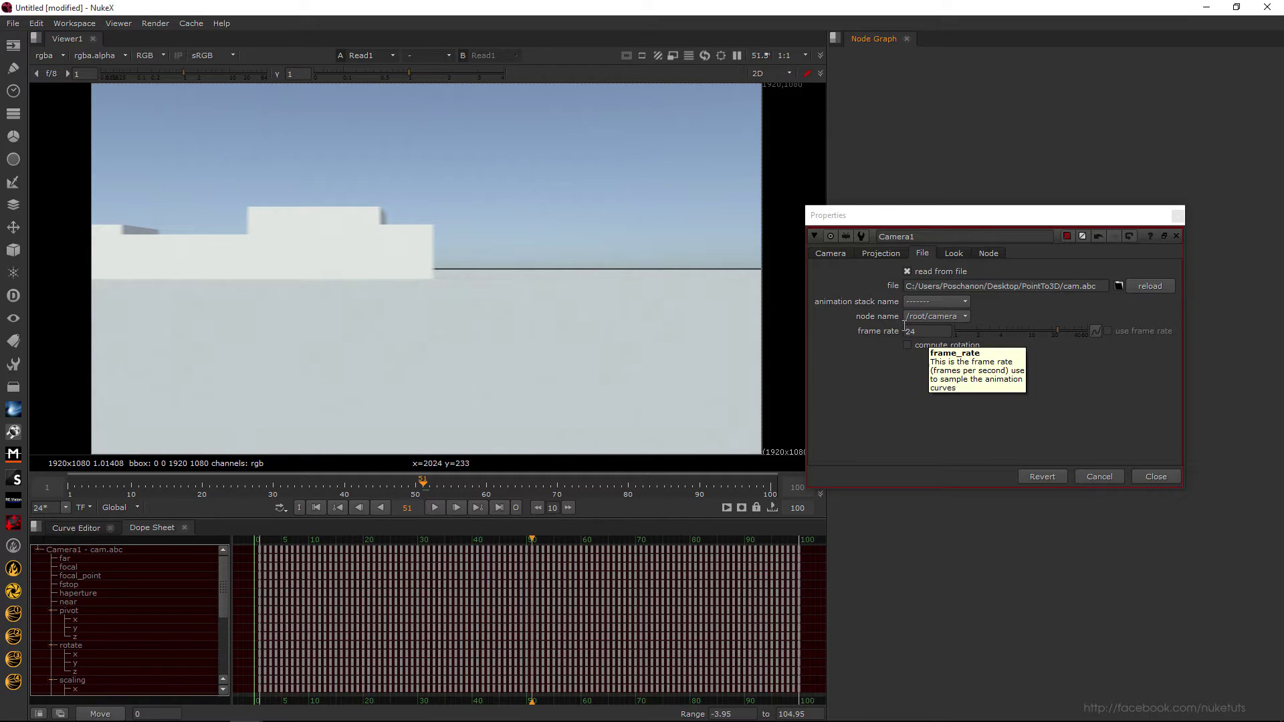
left_click(850, 255)
key("Escape")
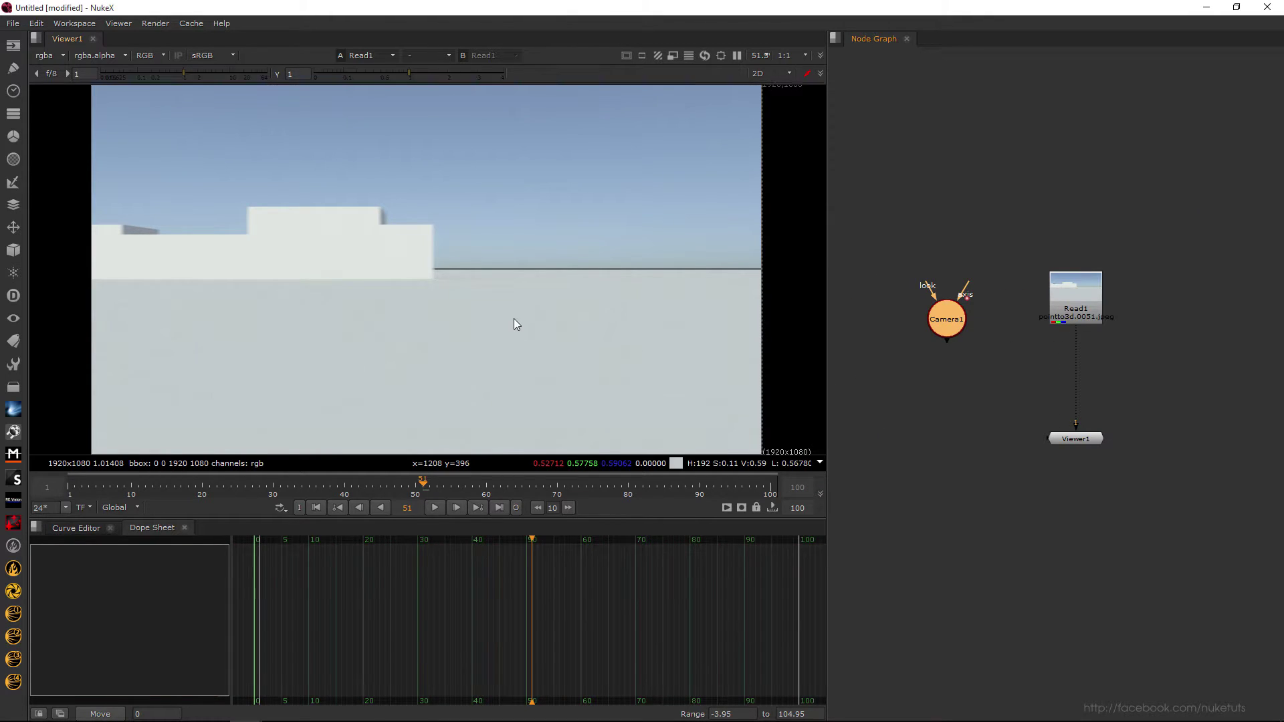
- Play the imported camera animation in the 3D view, compare it with the footage in 2D, and close the camera properties
key("Tab")
double_click(937, 312)
double_click(938, 311)
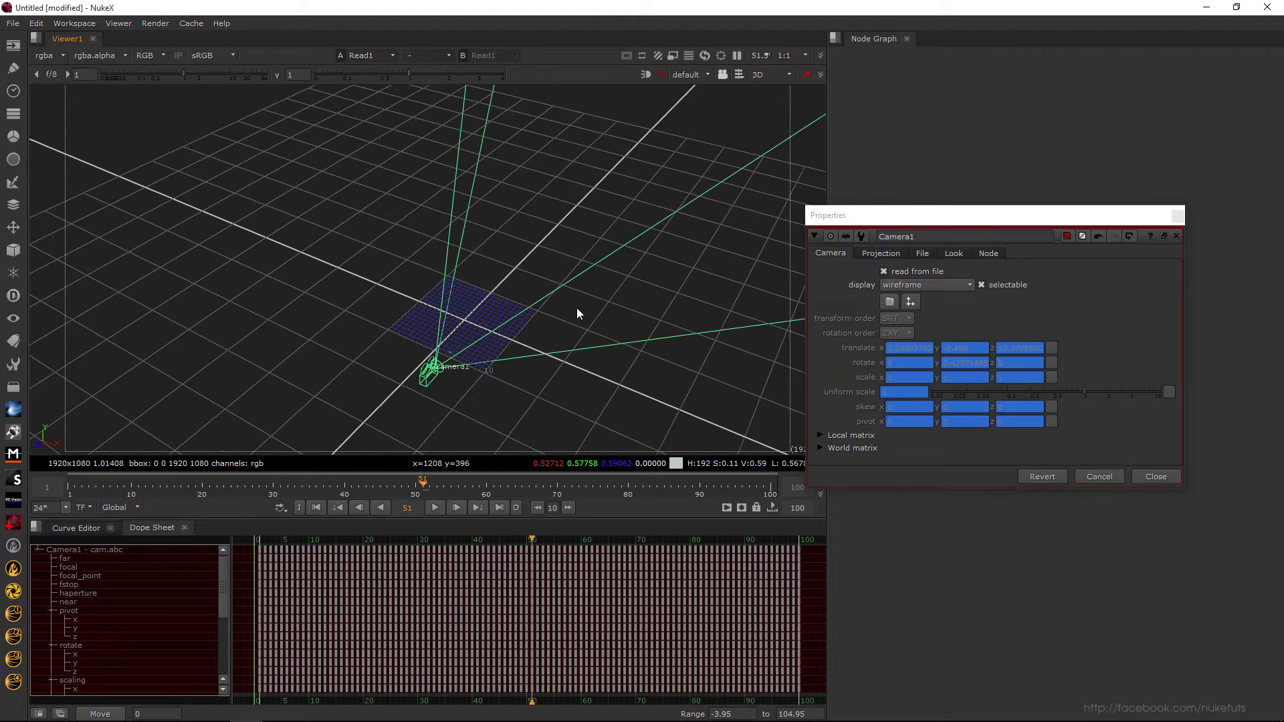
key("l")
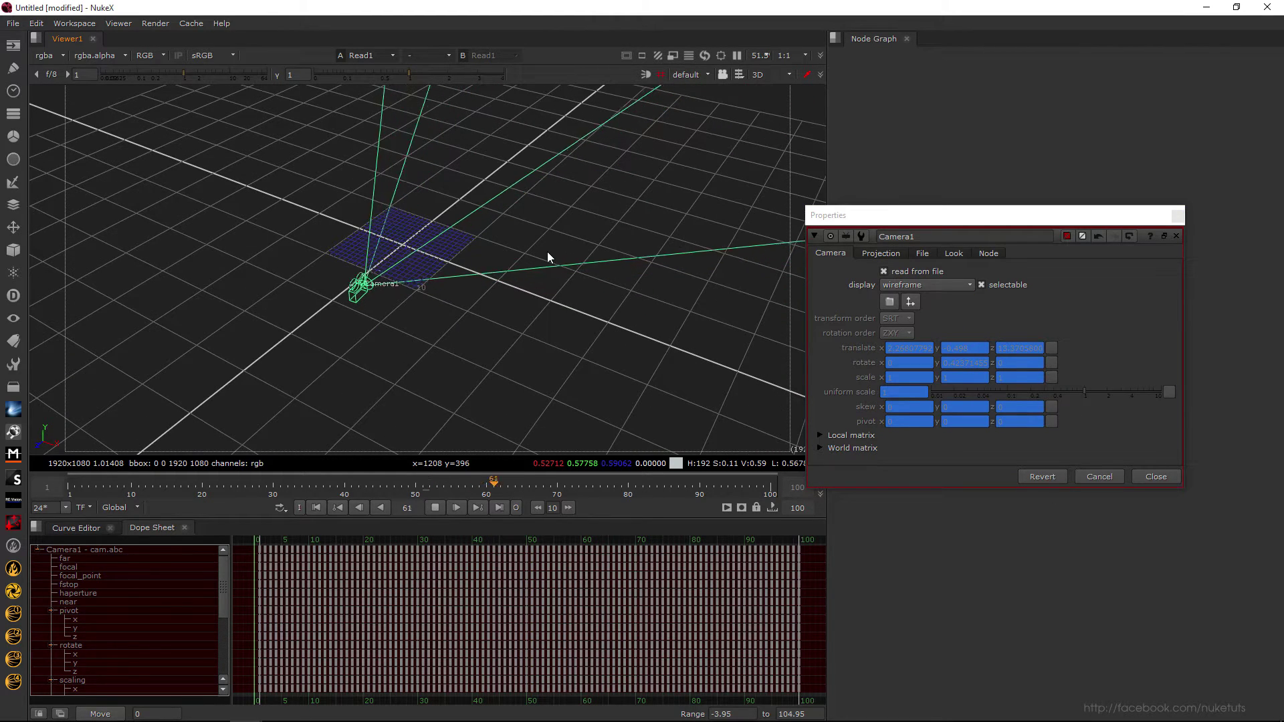
left_click_drag(433, 254, 470, 373)
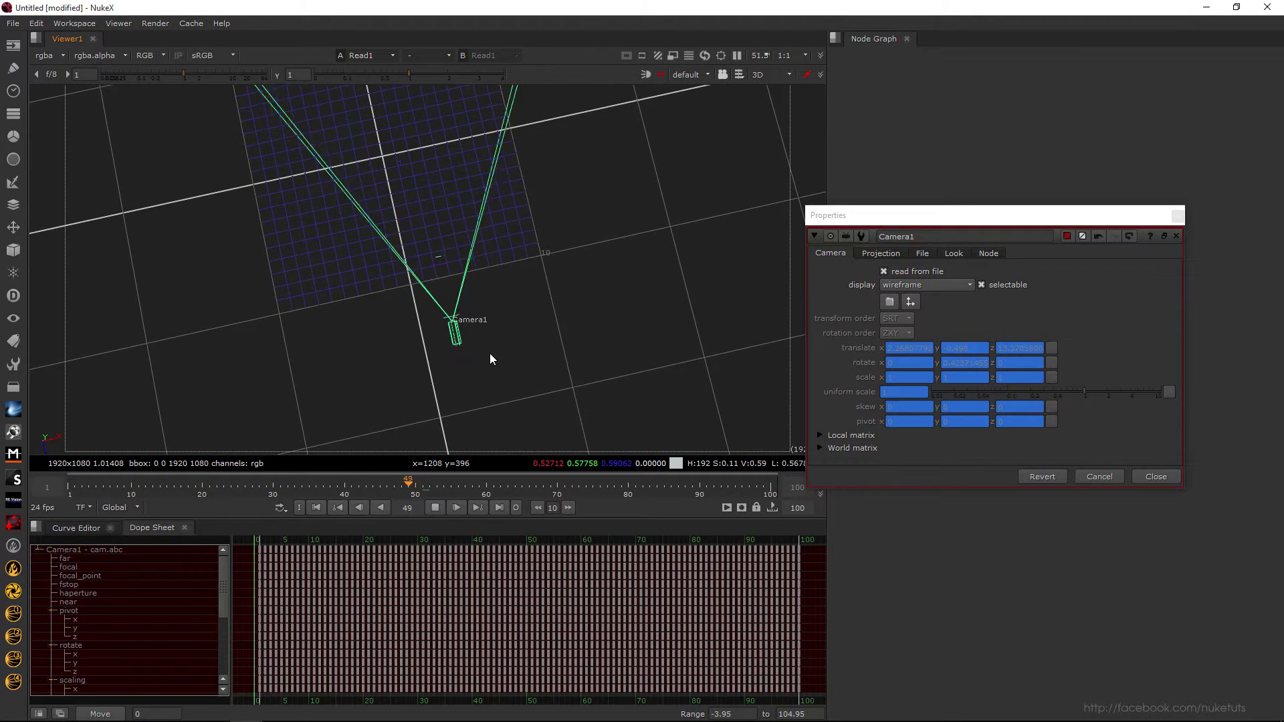
key("Tab")
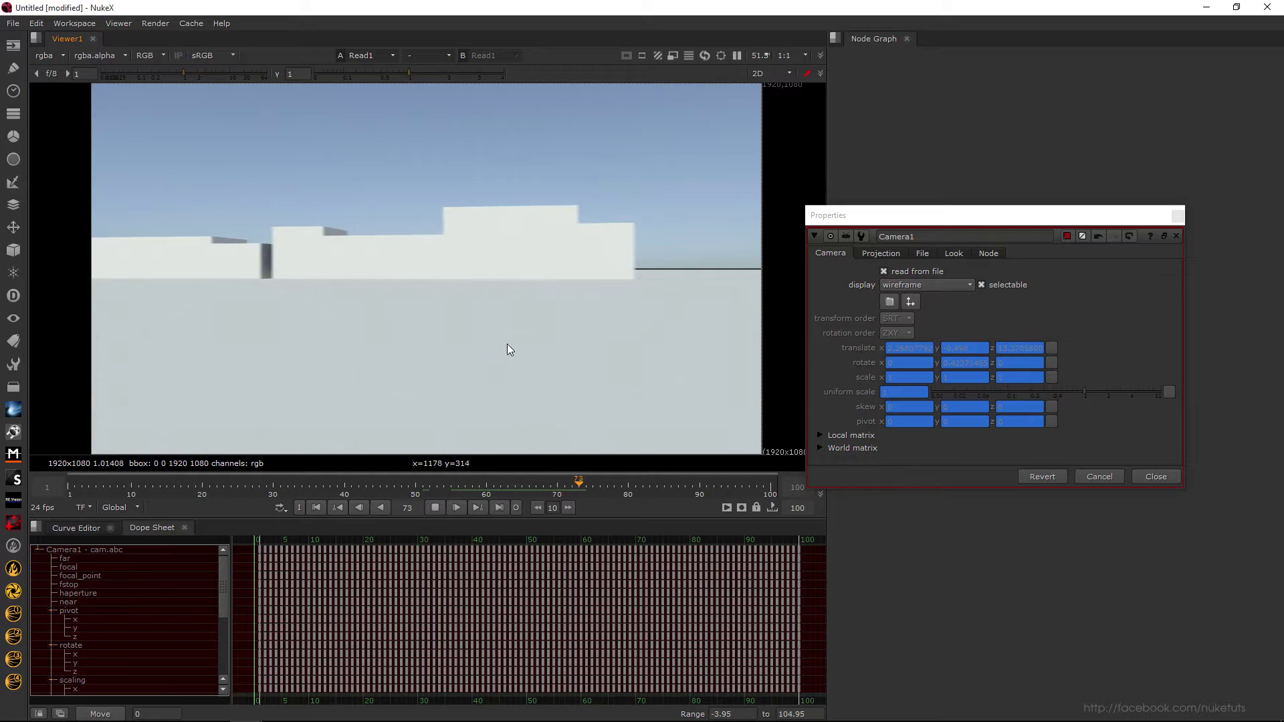
left_click(1167, 477)
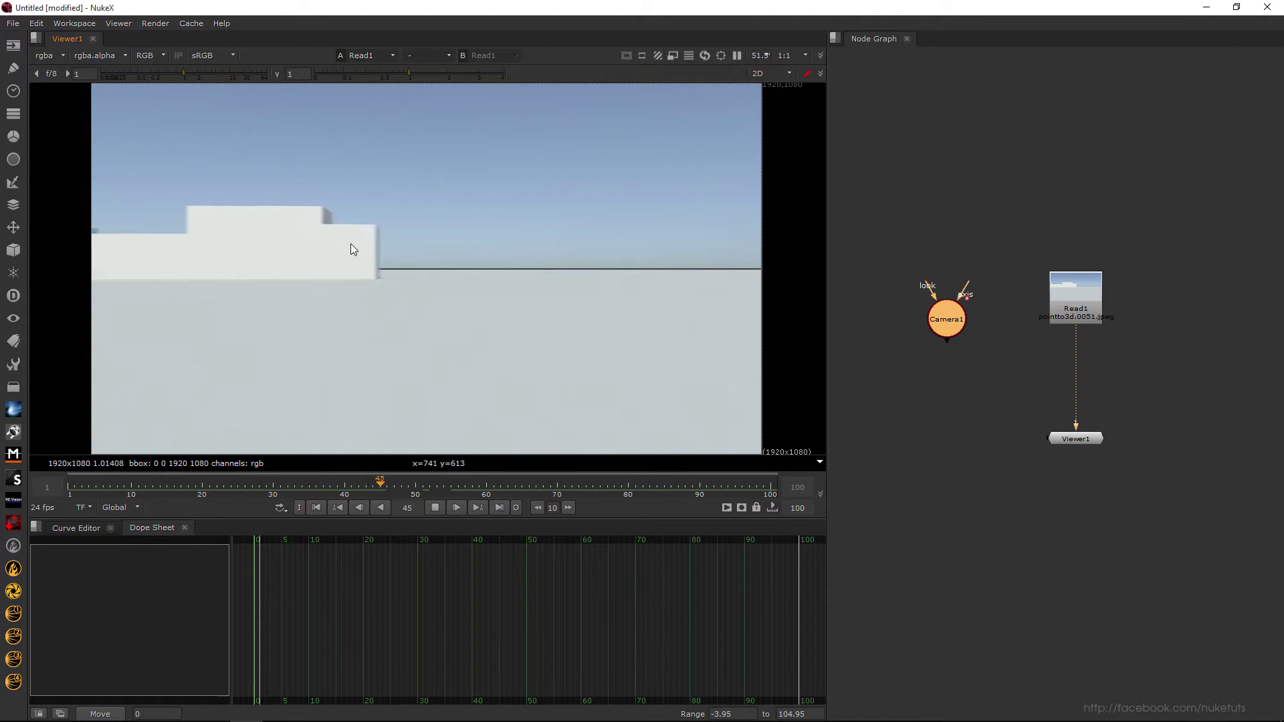
- Add an unconnected PointsTo3D node to the node graph
key("Tab")
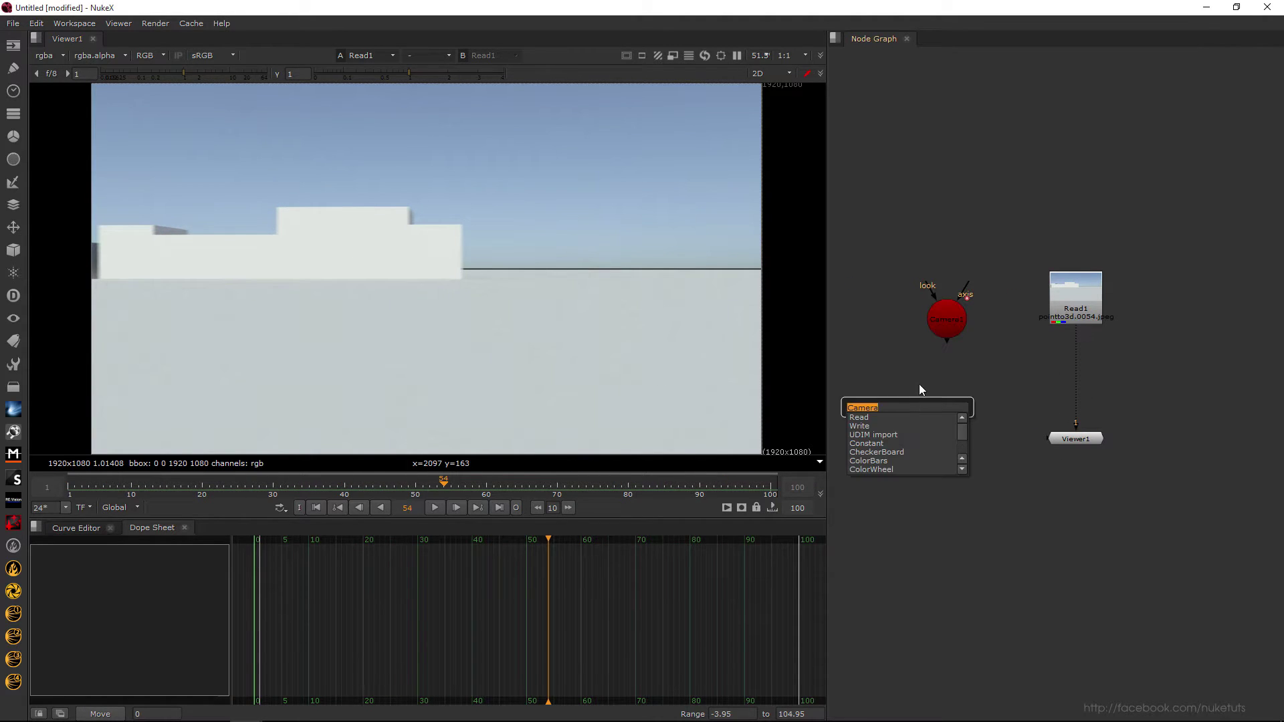
type("o")
key("BackSpace")
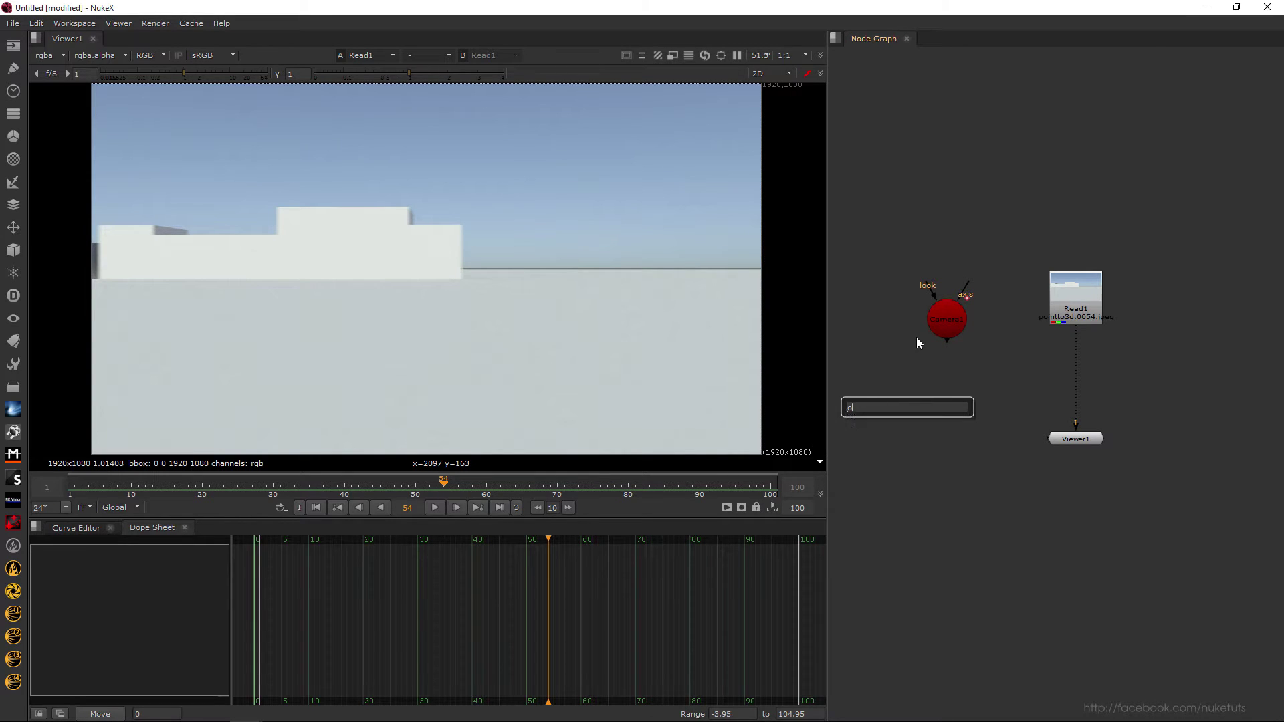
type("poi")
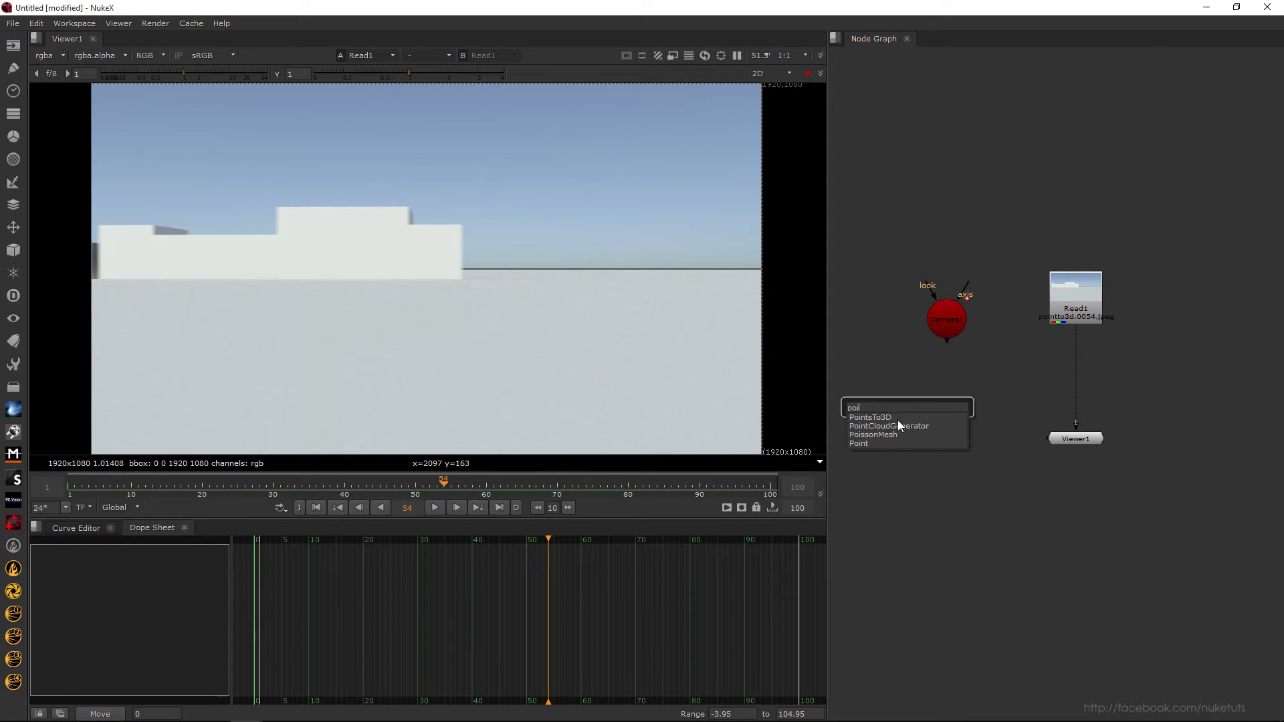
left_click(892, 416)
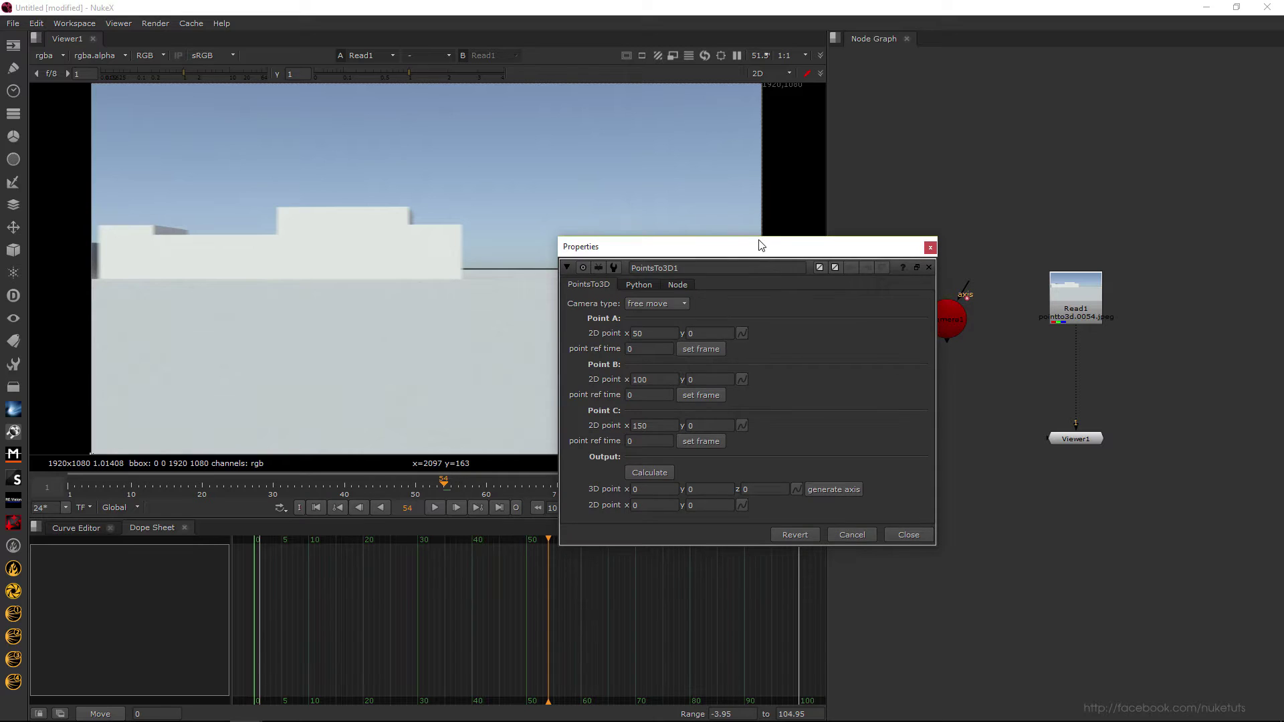
- Connect PointsTo3D to the Read1 footage, Camera1 and the Viewer, and align the nodes in the graph
left_click_drag(767, 258, 681, 282)
left_click_drag(936, 408, 1019, 381)
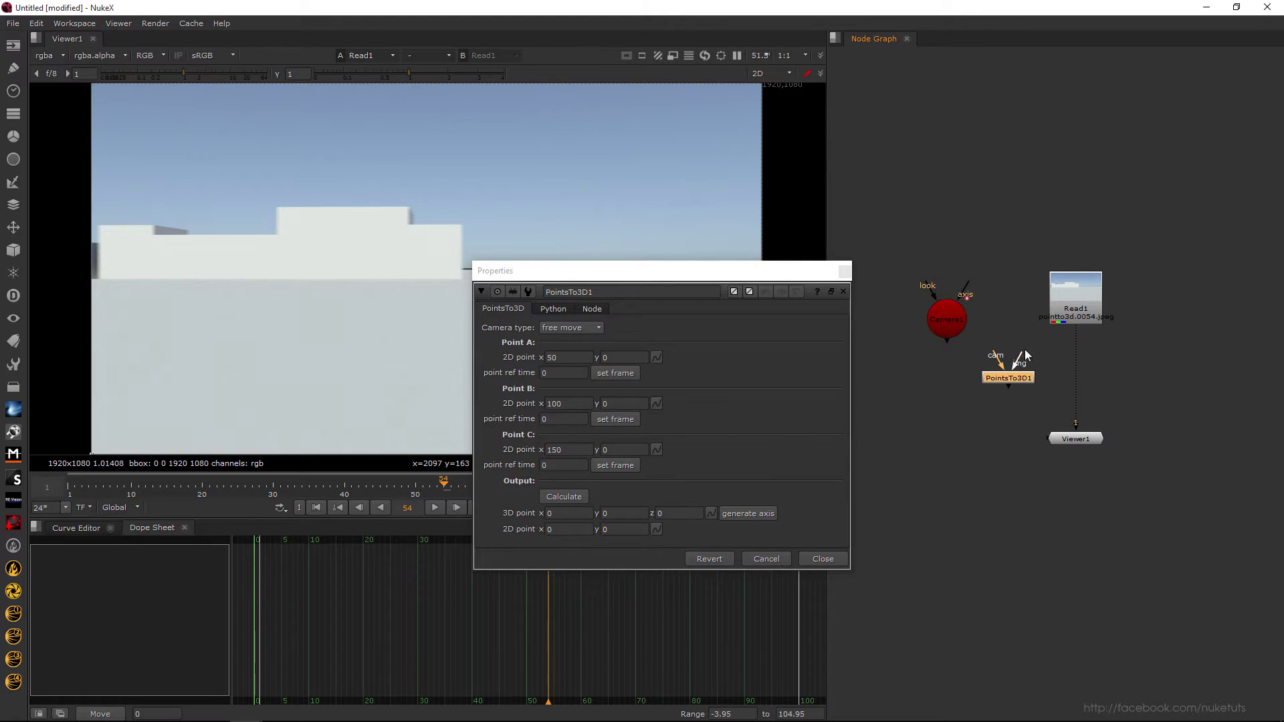
left_click_drag(1025, 355, 1083, 309)
key("1")
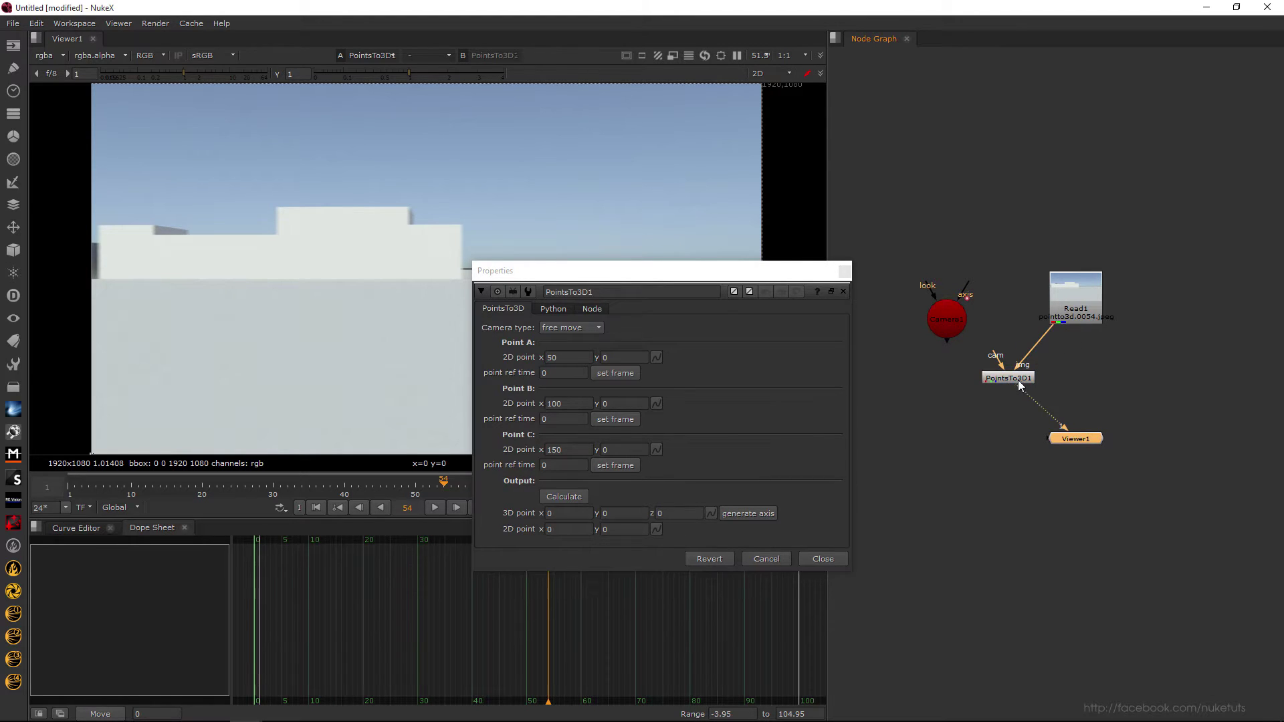
left_click_drag(1001, 365, 953, 327)
left_click_drag(1010, 378, 1076, 377)
left_click_drag(952, 326, 986, 383)
left_click_drag(1072, 445, 1067, 519)
- Choose free move as the PointsTo3D camera type and move its properties window clear of the viewer
left_click(582, 328)
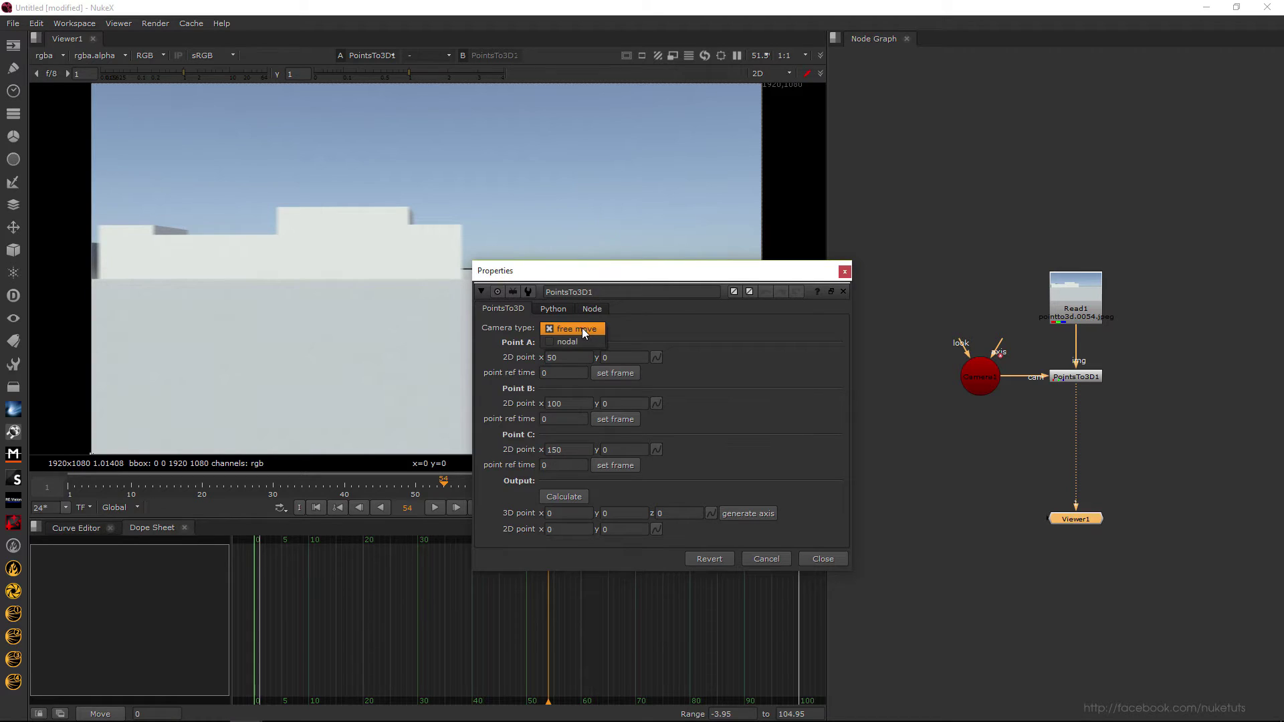
left_click(560, 333)
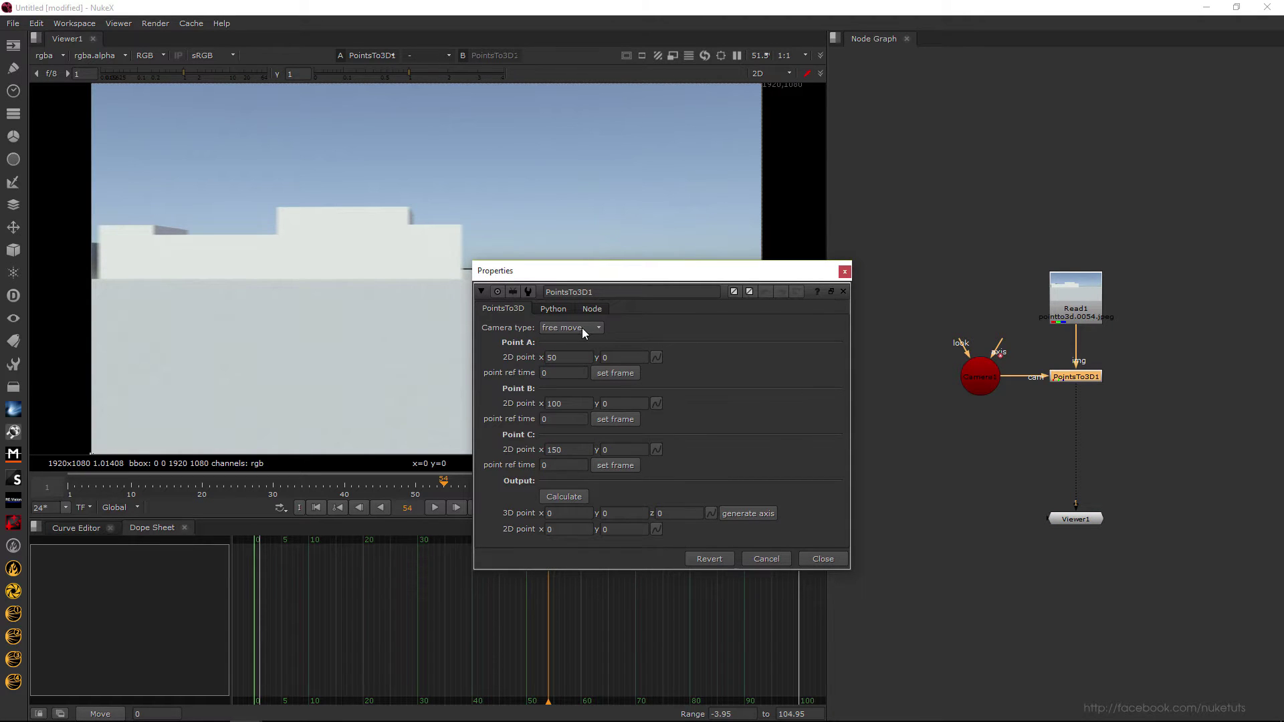
left_click_drag(622, 276, 933, 280)
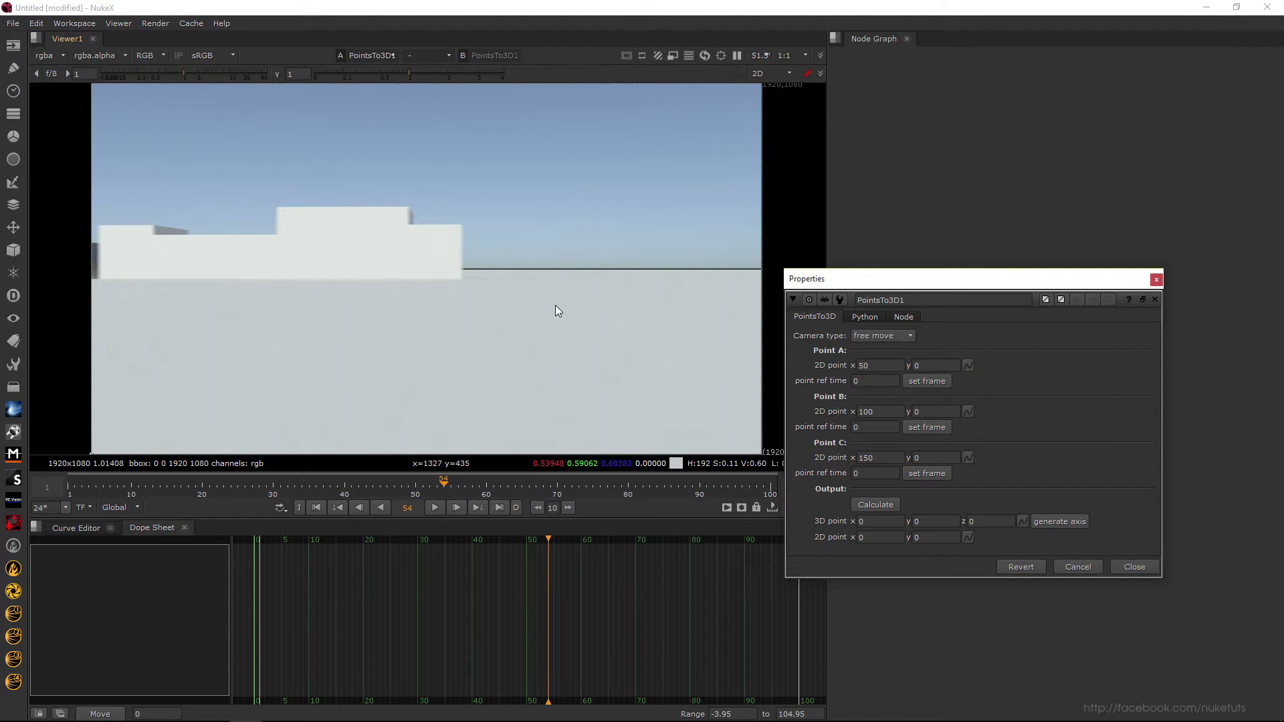
- Play the camera's movement from several angles in the 3D view and review the PointsTo3D camera type options
key("Tab")
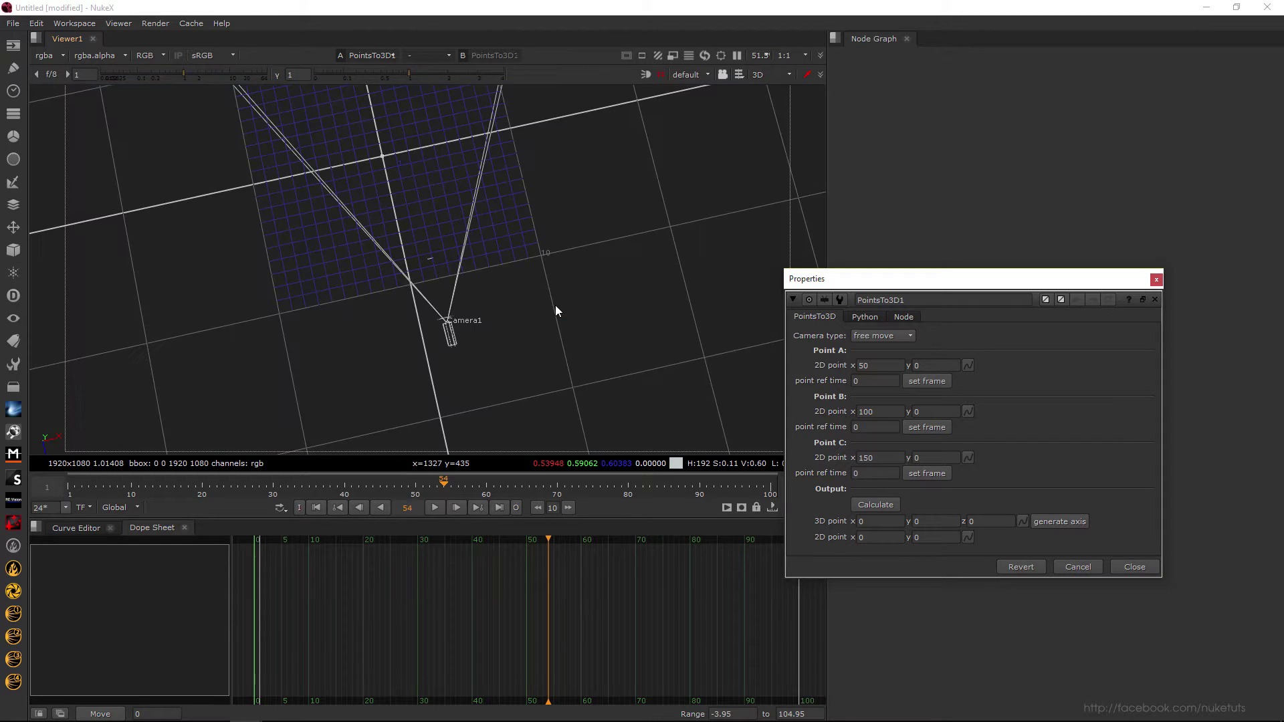
left_click(439, 506)
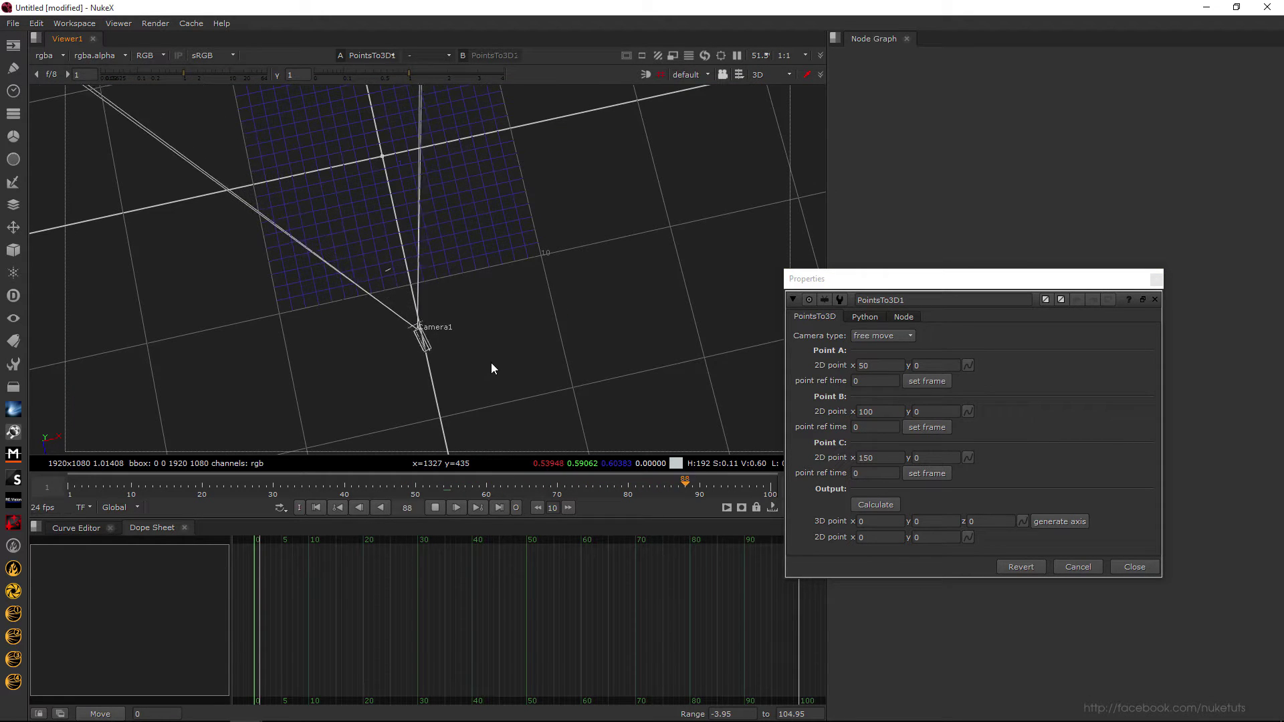
left_click_drag(491, 362, 446, 218)
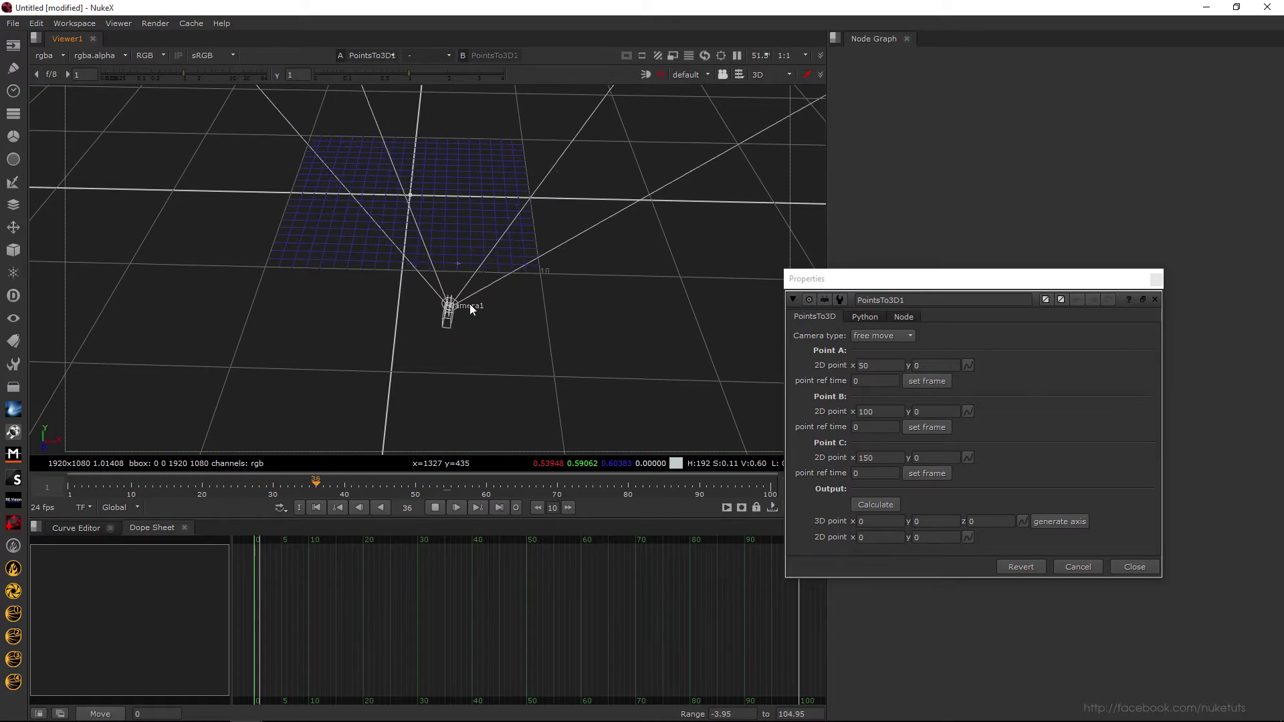
left_click_drag(469, 304, 388, 319)
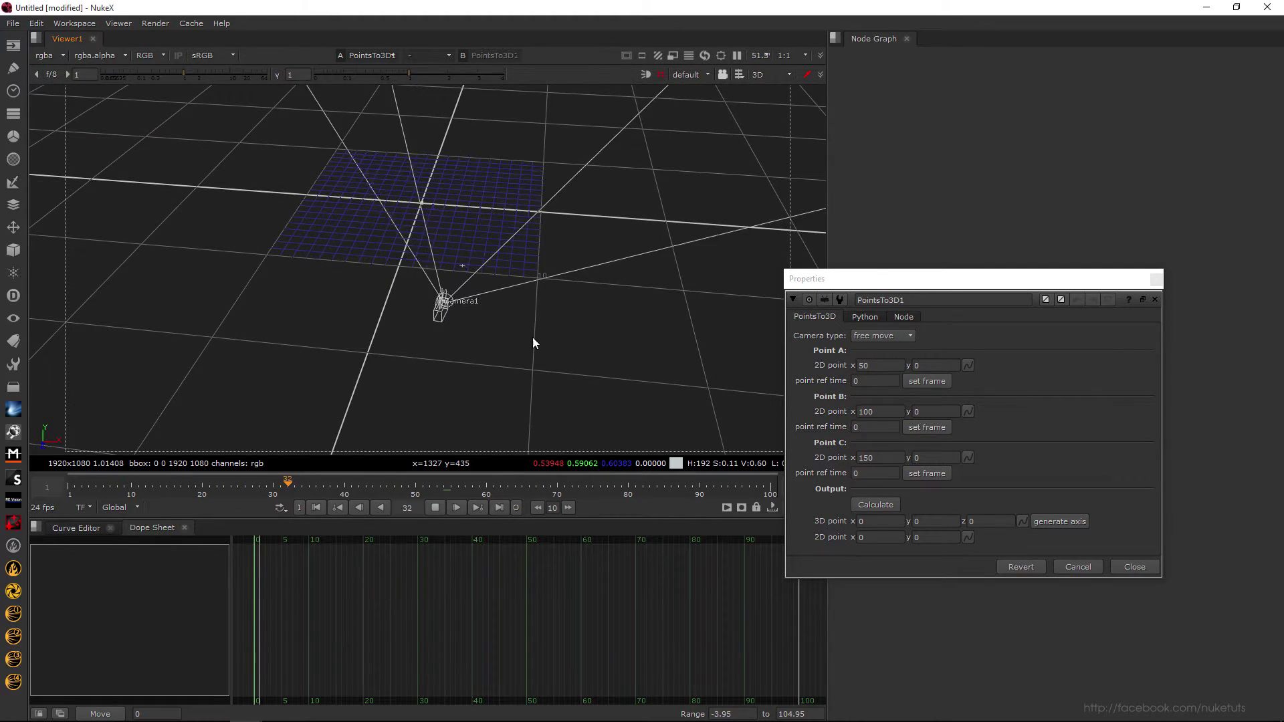
left_click_drag(533, 343, 493, 392)
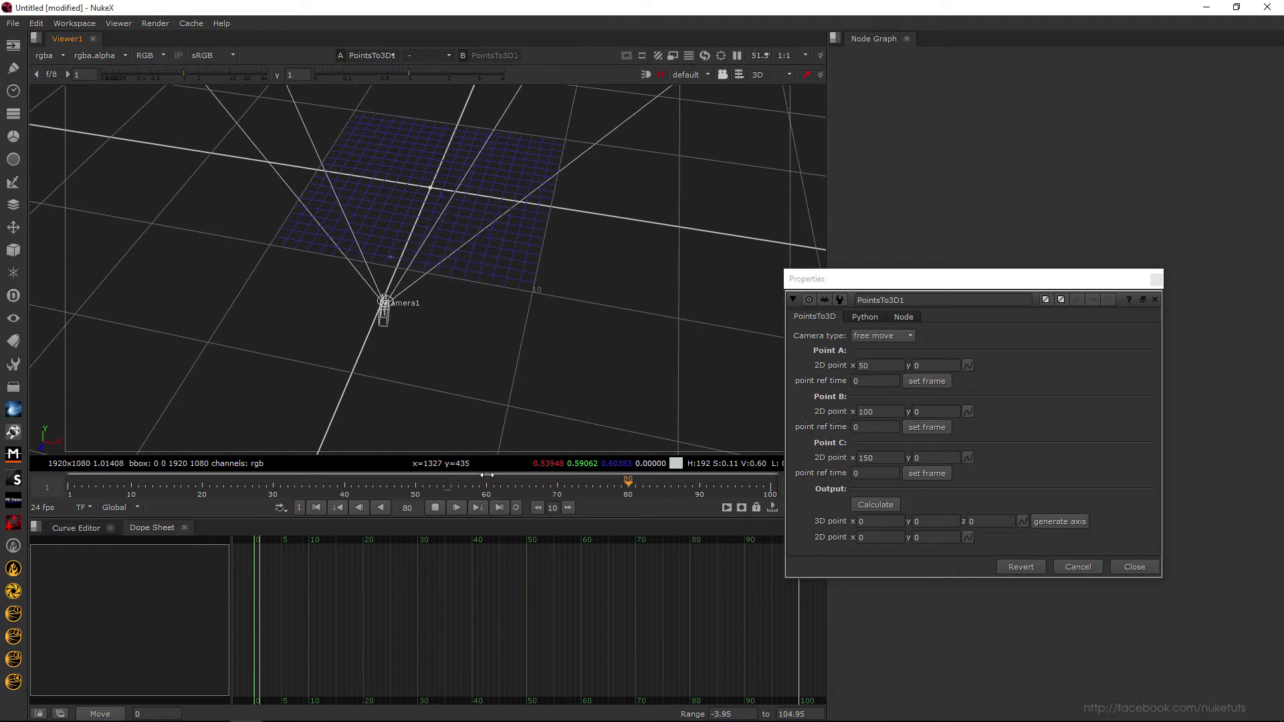
left_click(878, 336)
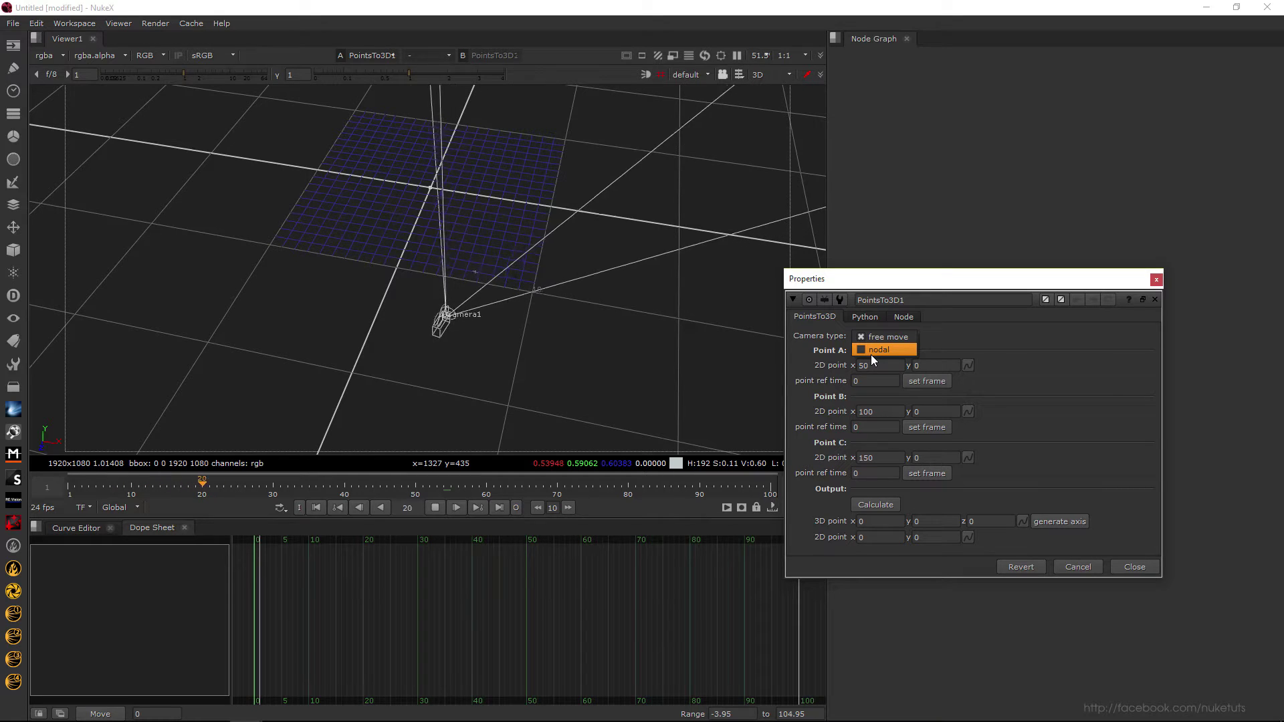
left_click(971, 337)
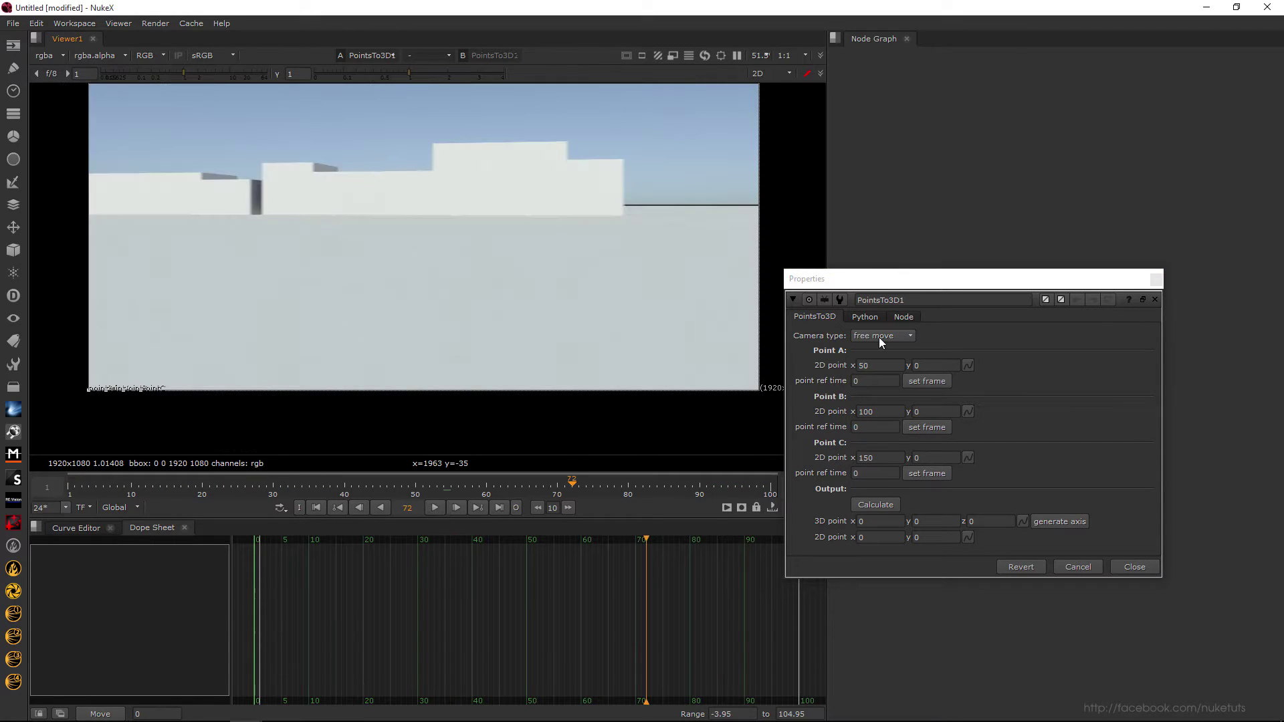
- Examine the handles for point2d and Points A, B and C at the lower-left corner of the footage
left_click_drag(315, 298, 317, 334)
left_click_drag(168, 439, 317, 337)
scroll(255, 352, "up", 3)
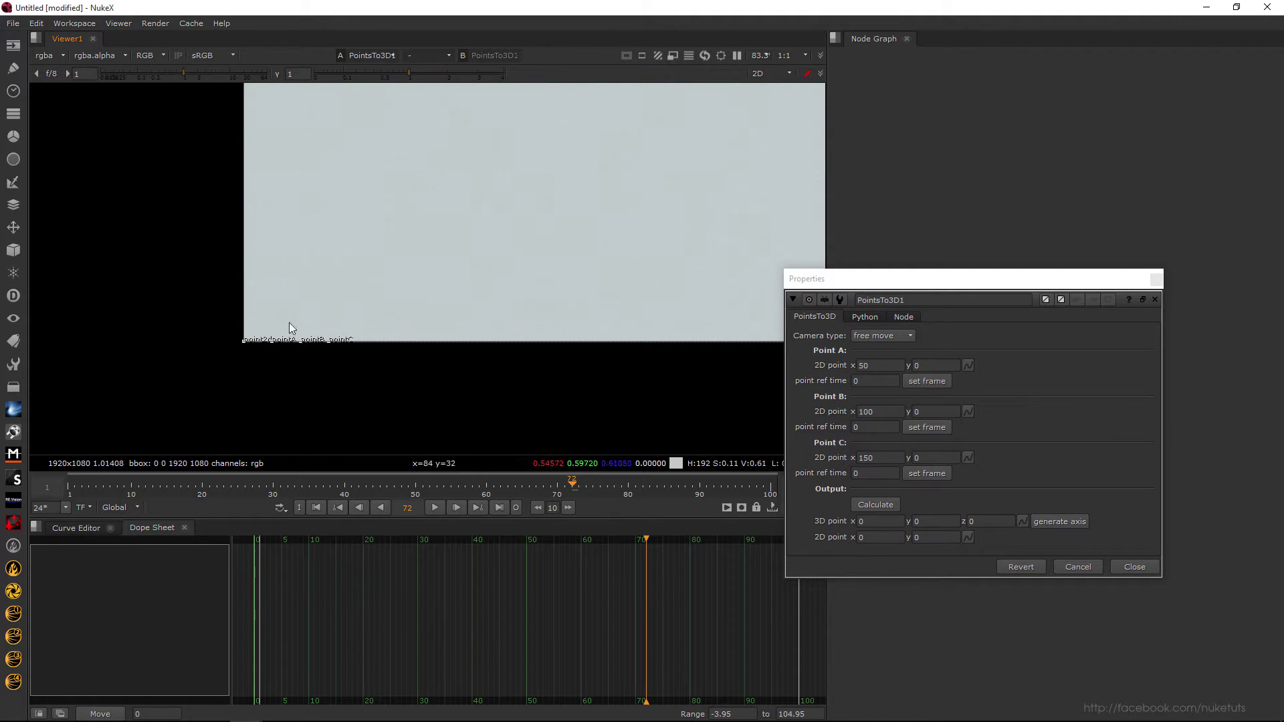
scroll(267, 341, "up", 3)
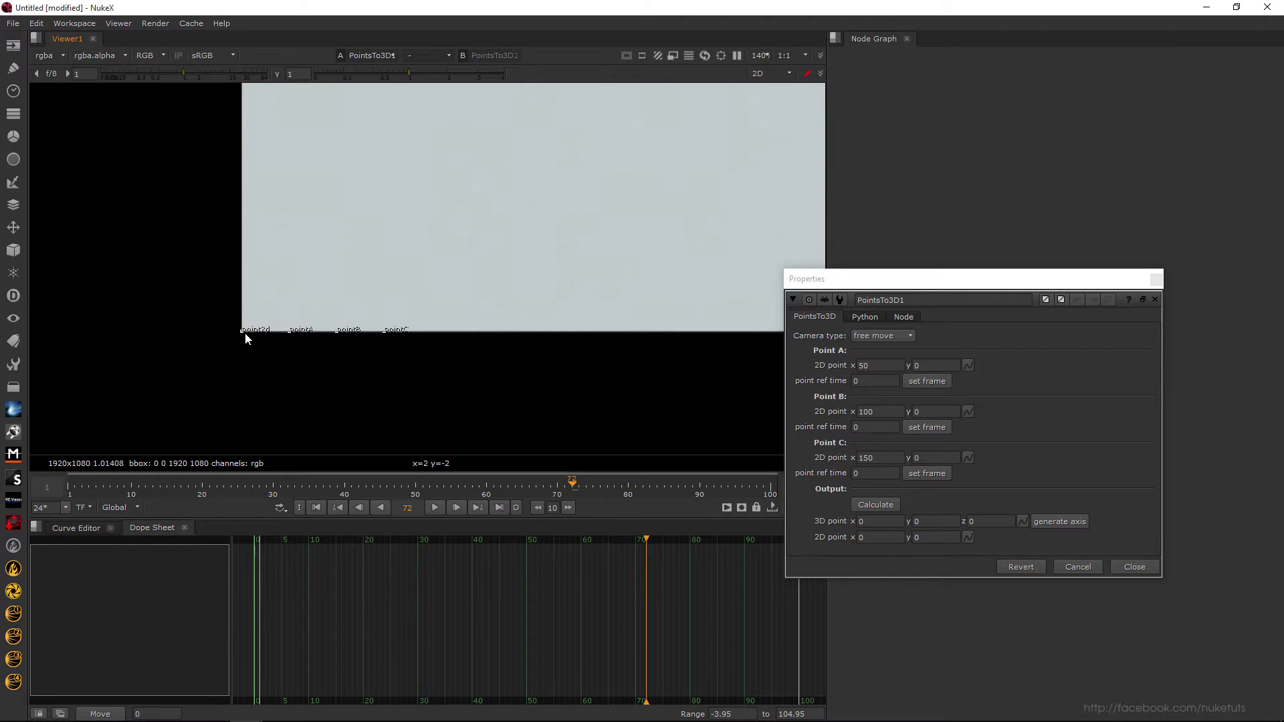
left_click_drag(273, 321, 268, 363)
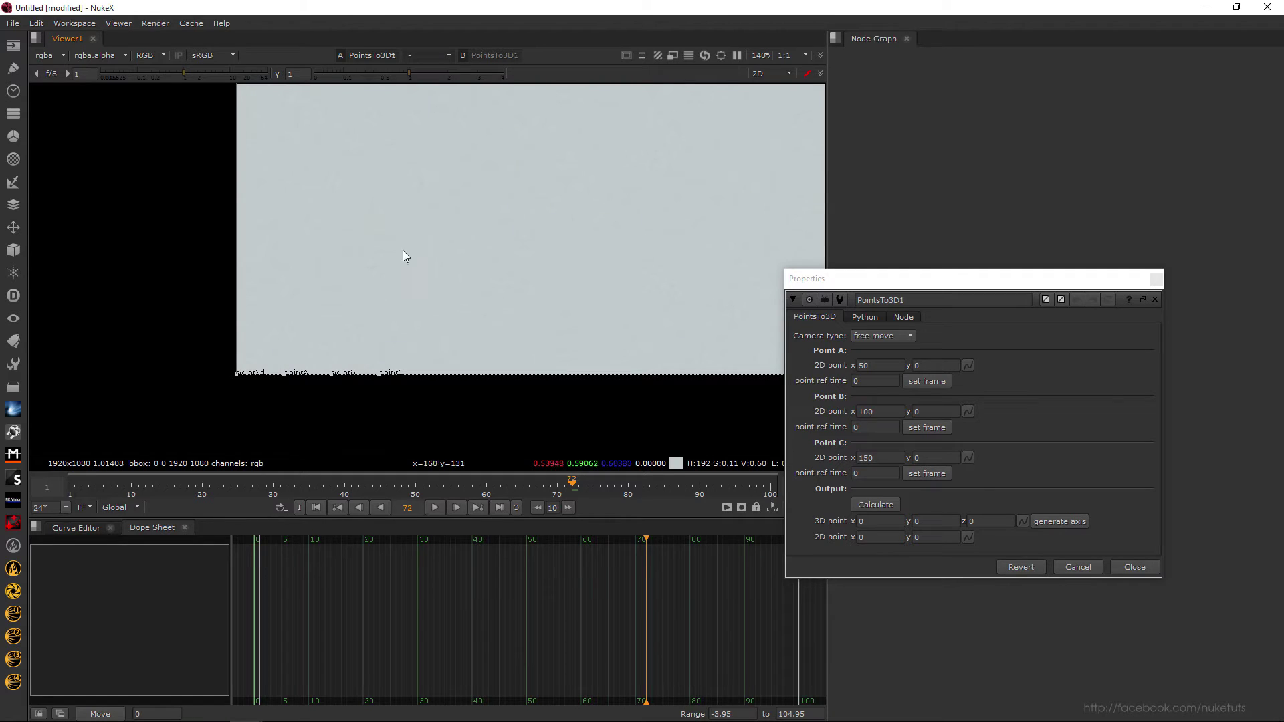
left_click_drag(359, 342, 301, 393)
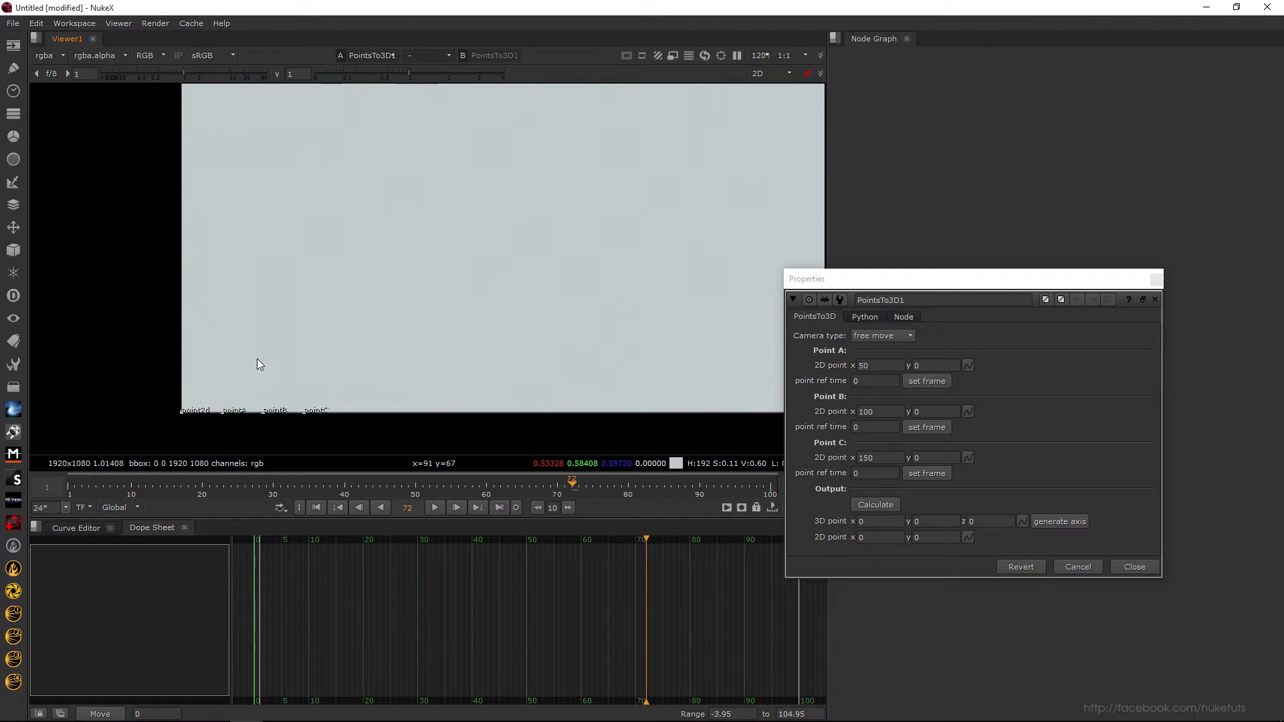
key("f")
- Scrub through the footage from frame 1 to find a building corner that stays in view across the shot
key("Home")
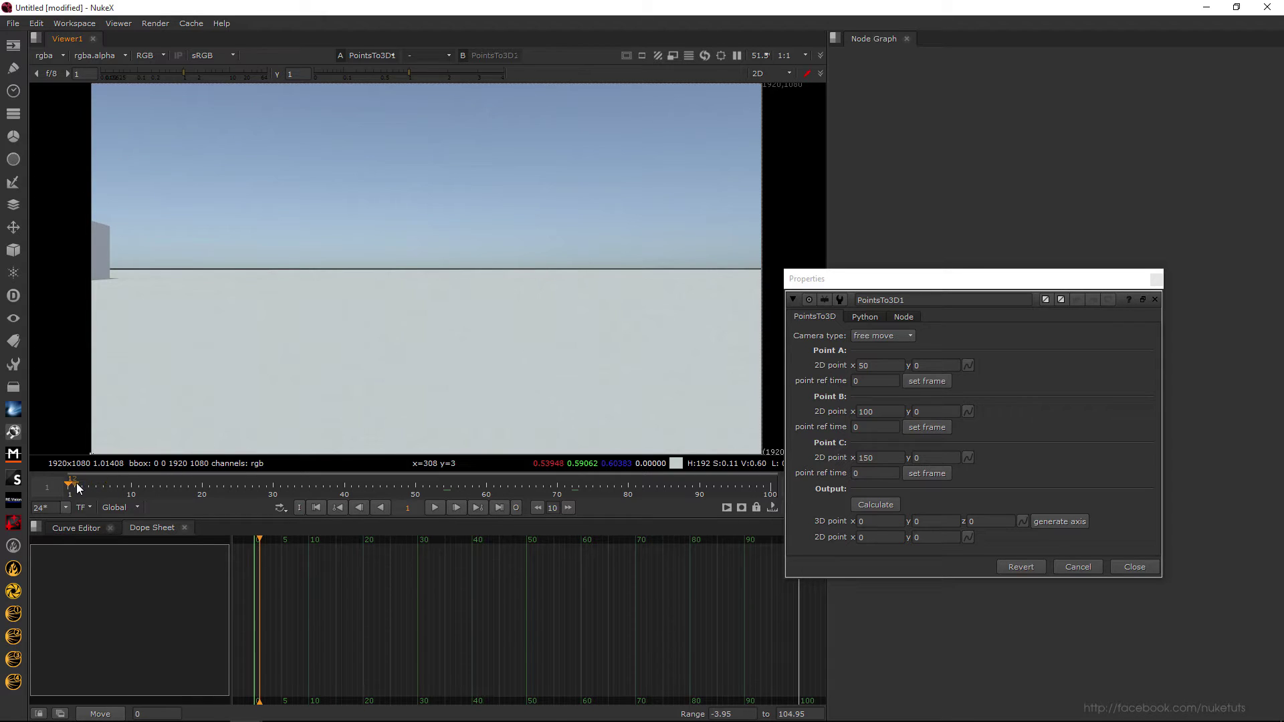
left_click_drag(77, 489, 568, 526)
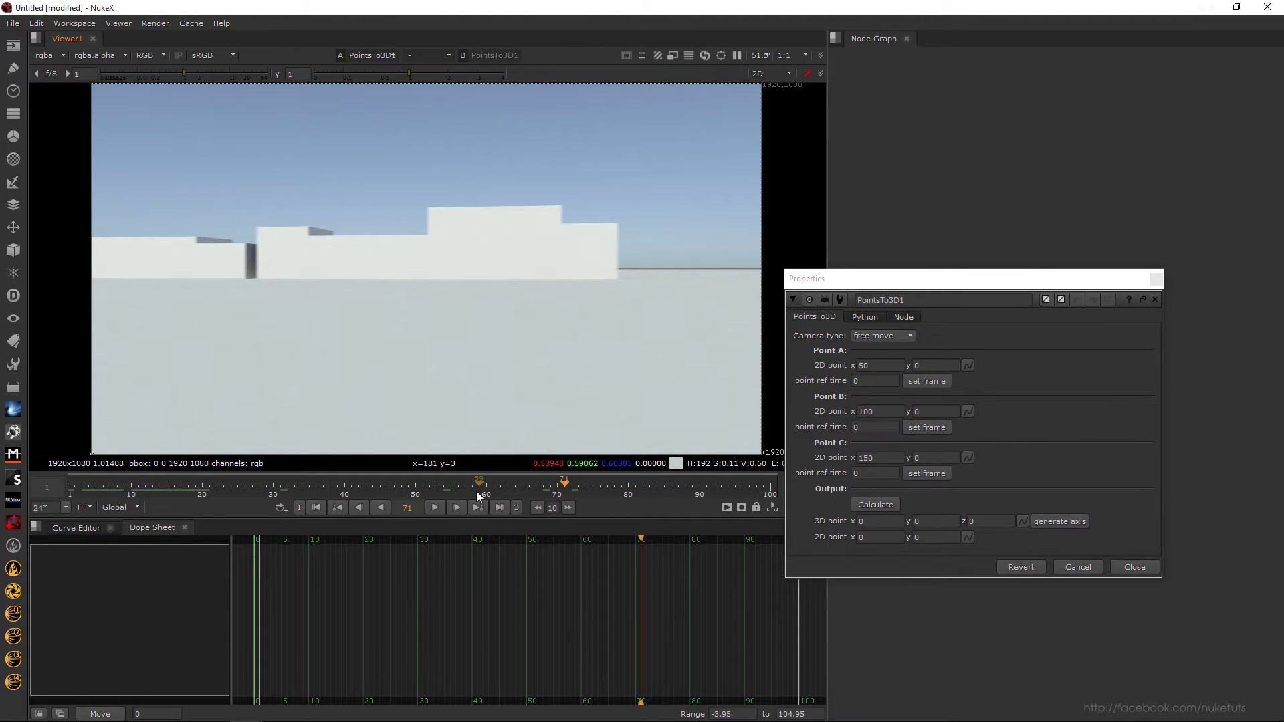
mouse_move(479, 495)
left_mouse_down()
mouse_move(121, 493)
mouse_move(707, 503)
left_mouse_up()
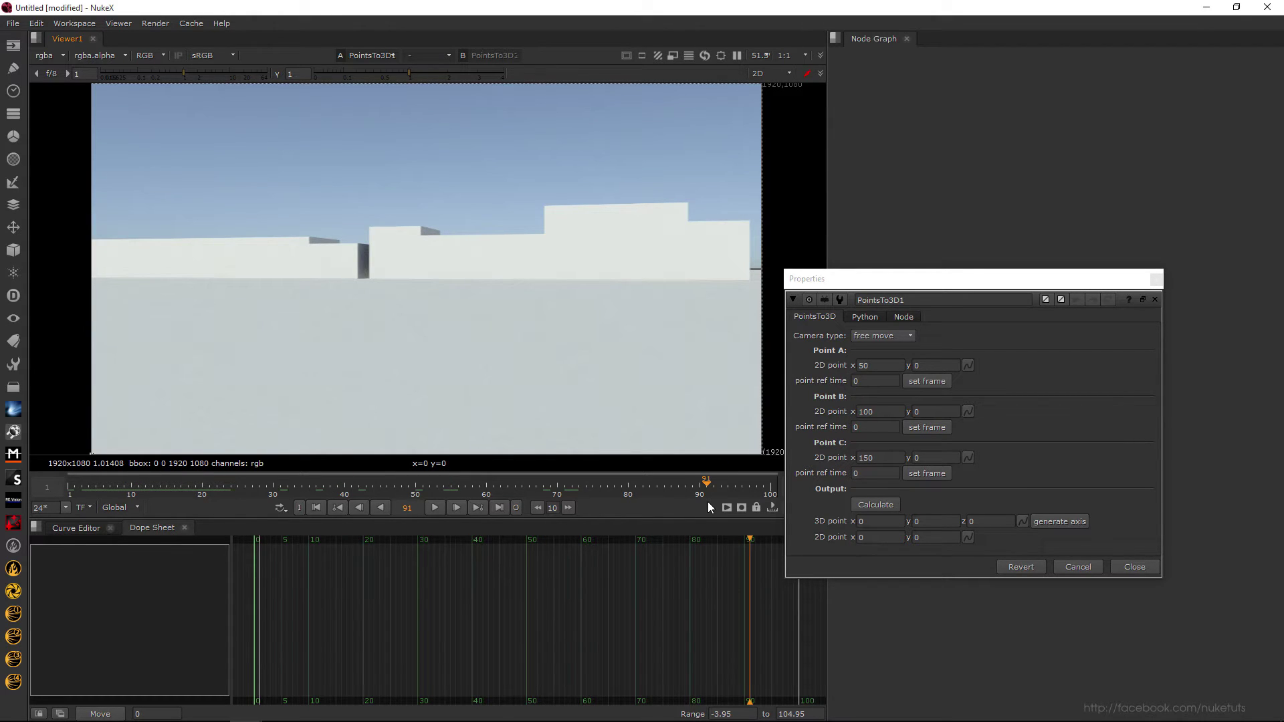
left_click_drag(708, 505, 135, 531)
scroll(112, 254, "up", 5)
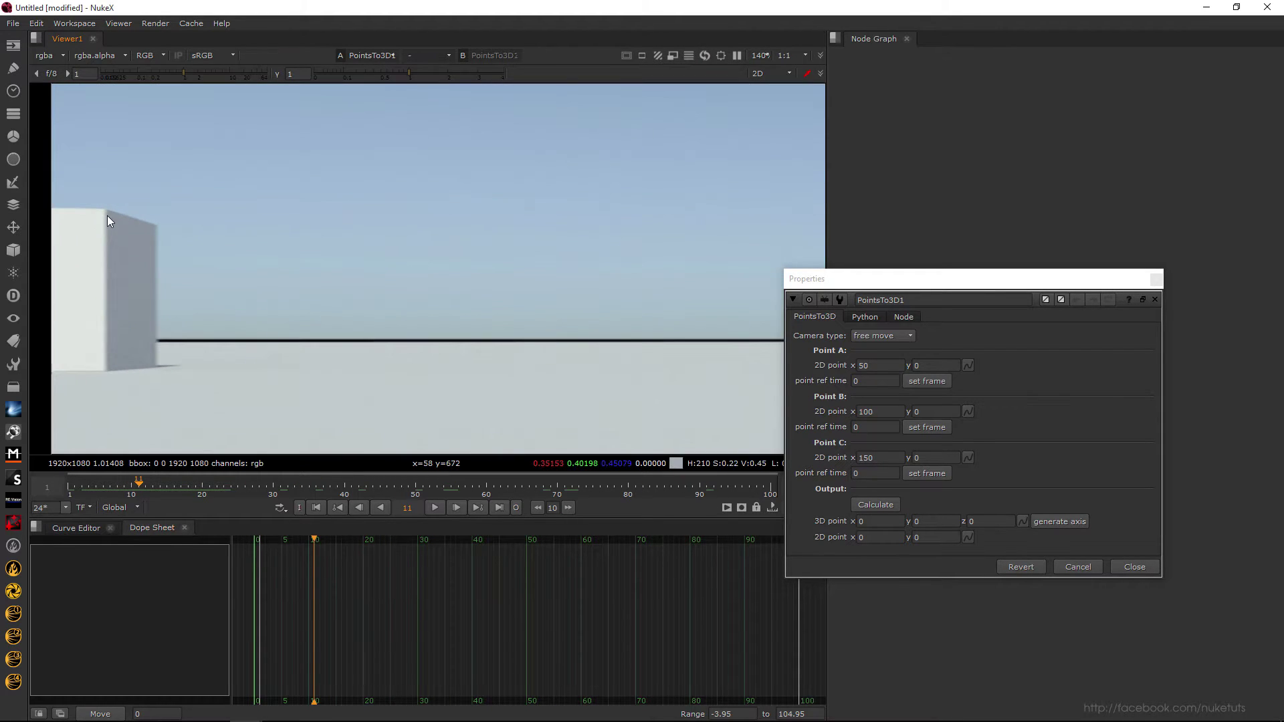
left_click_drag(91, 202, 125, 238)
key("f")
- At frame 6, place Point A on the building's top front corner, about x 8.2, y 679.1, and set its reference time to that frame
left_click_drag(136, 490, 104, 489)
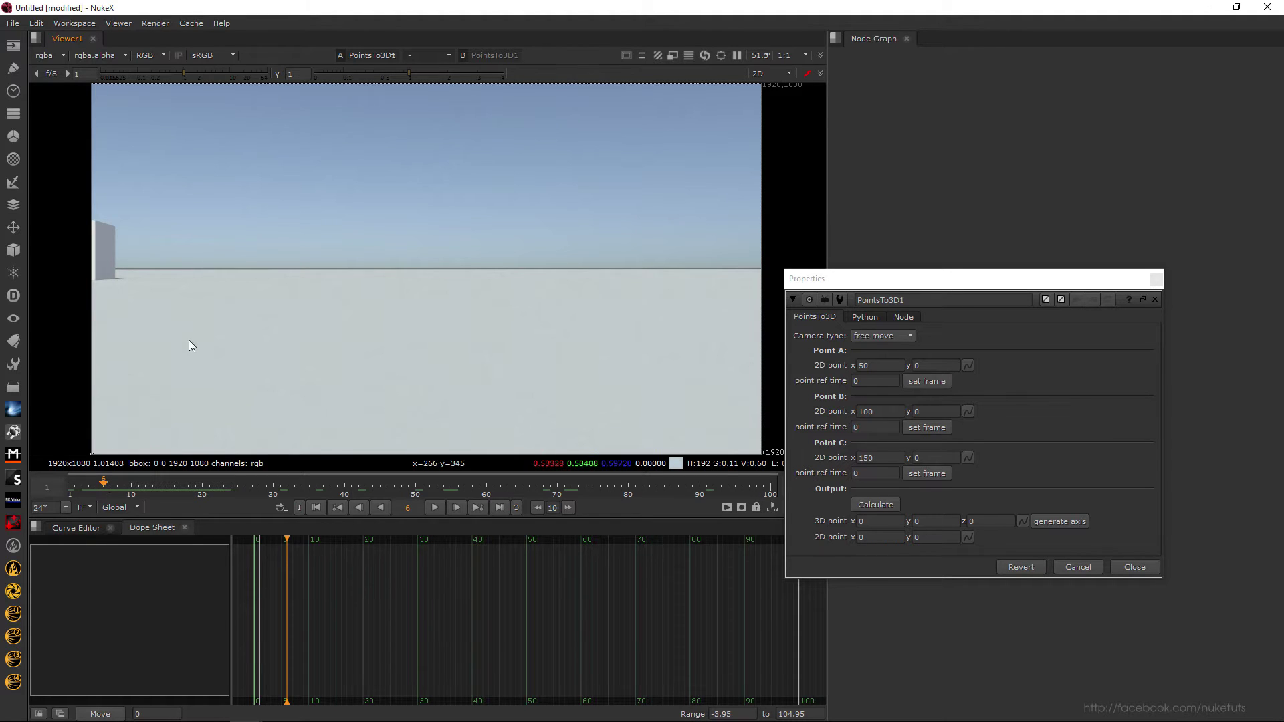
scroll(221, 348, "up", 8)
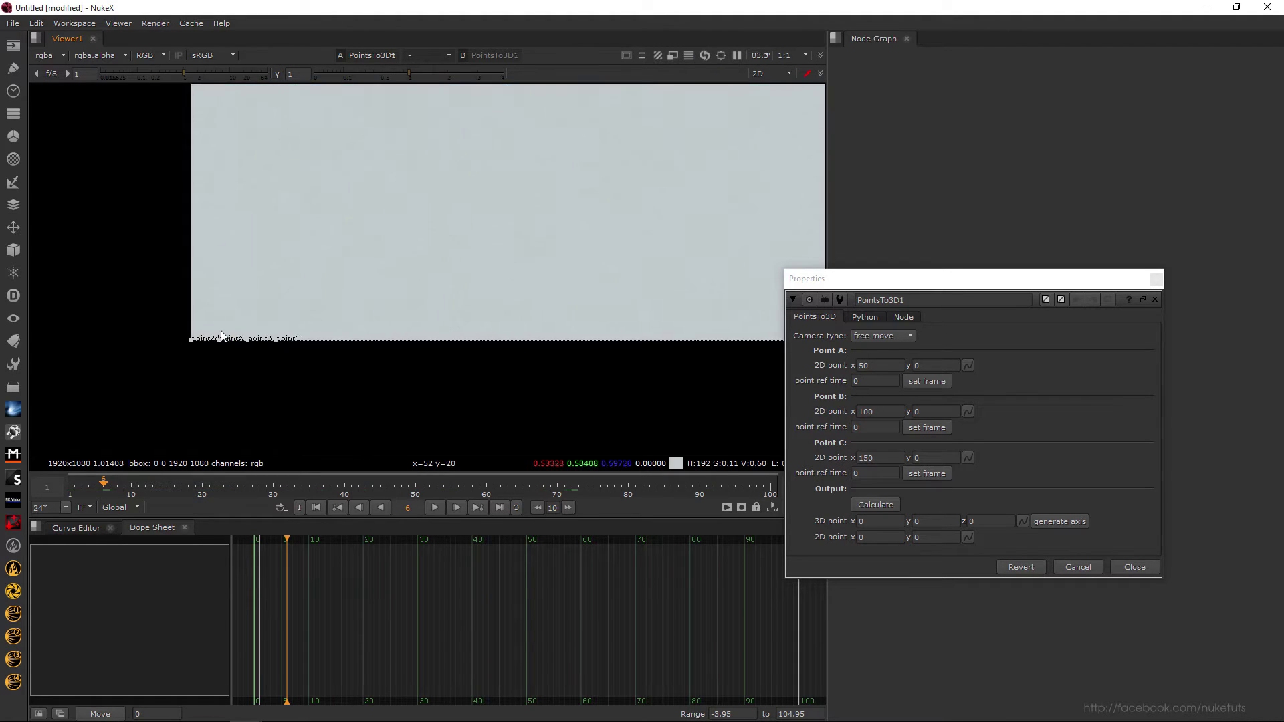
left_click_drag(209, 344, 242, 118)
scroll(320, 431, "down", 6)
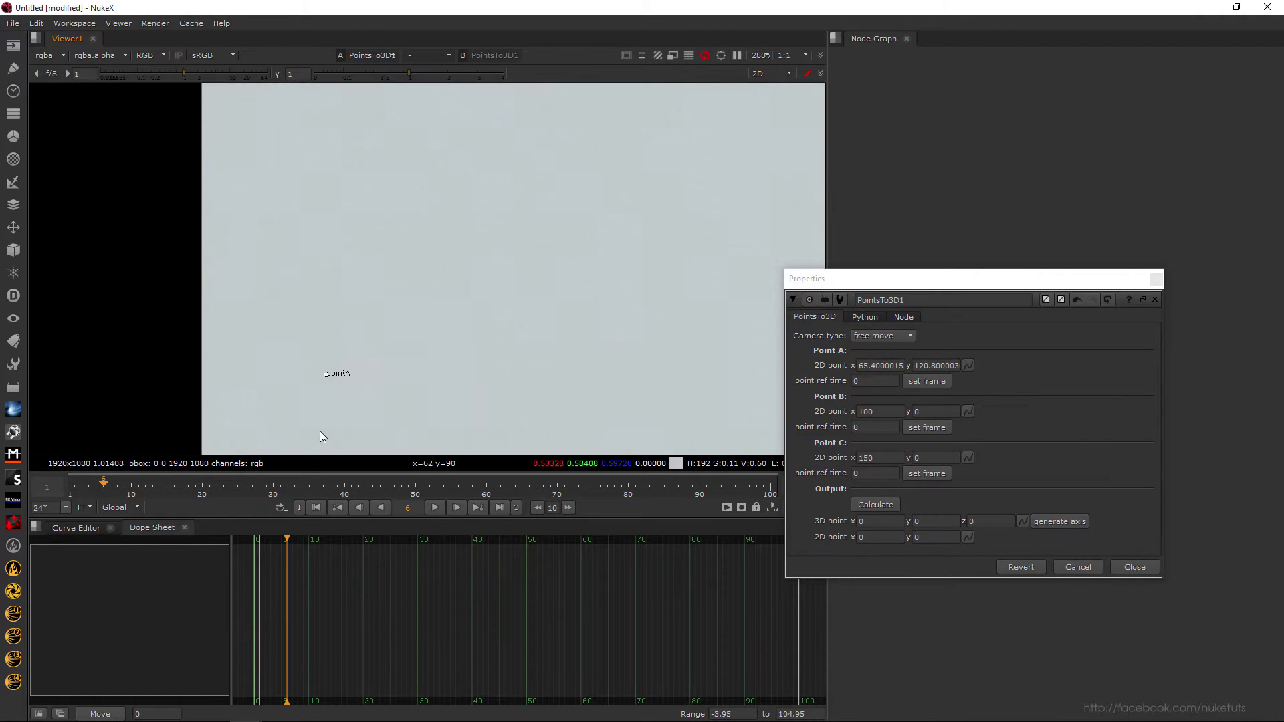
key("space")
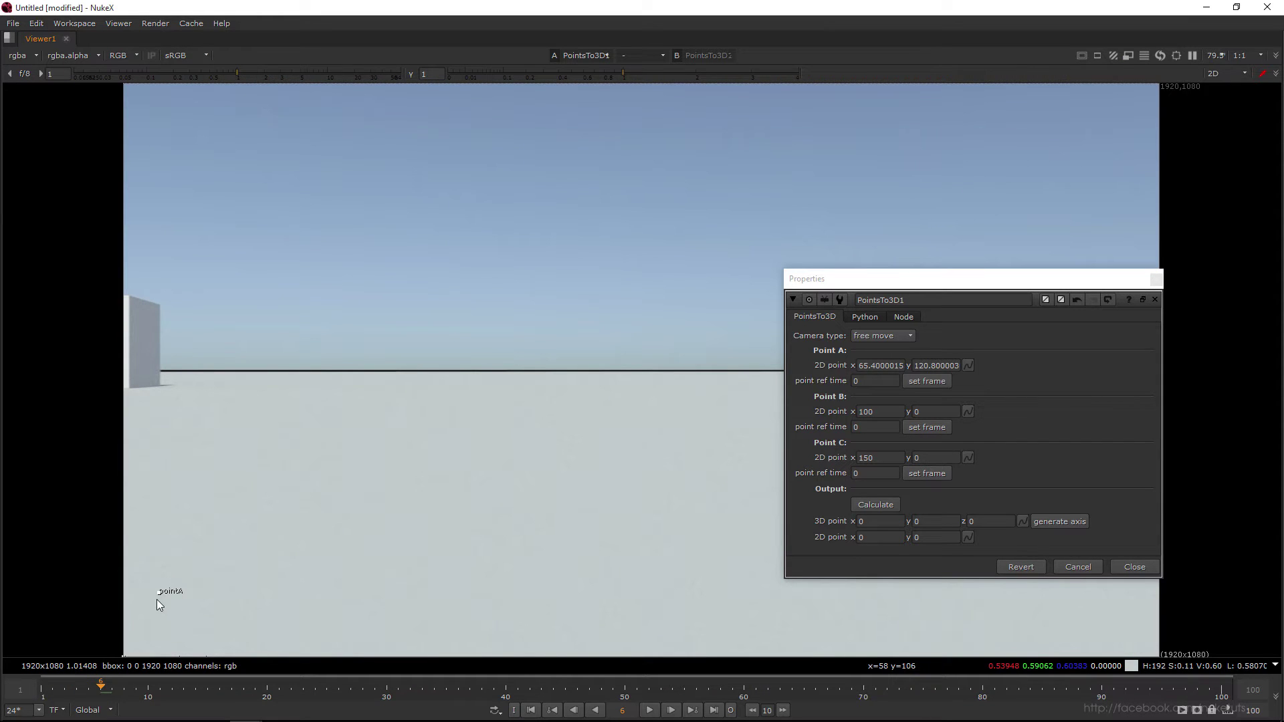
left_click_drag(127, 300, 130, 300)
scroll(130, 300, "up", 12)
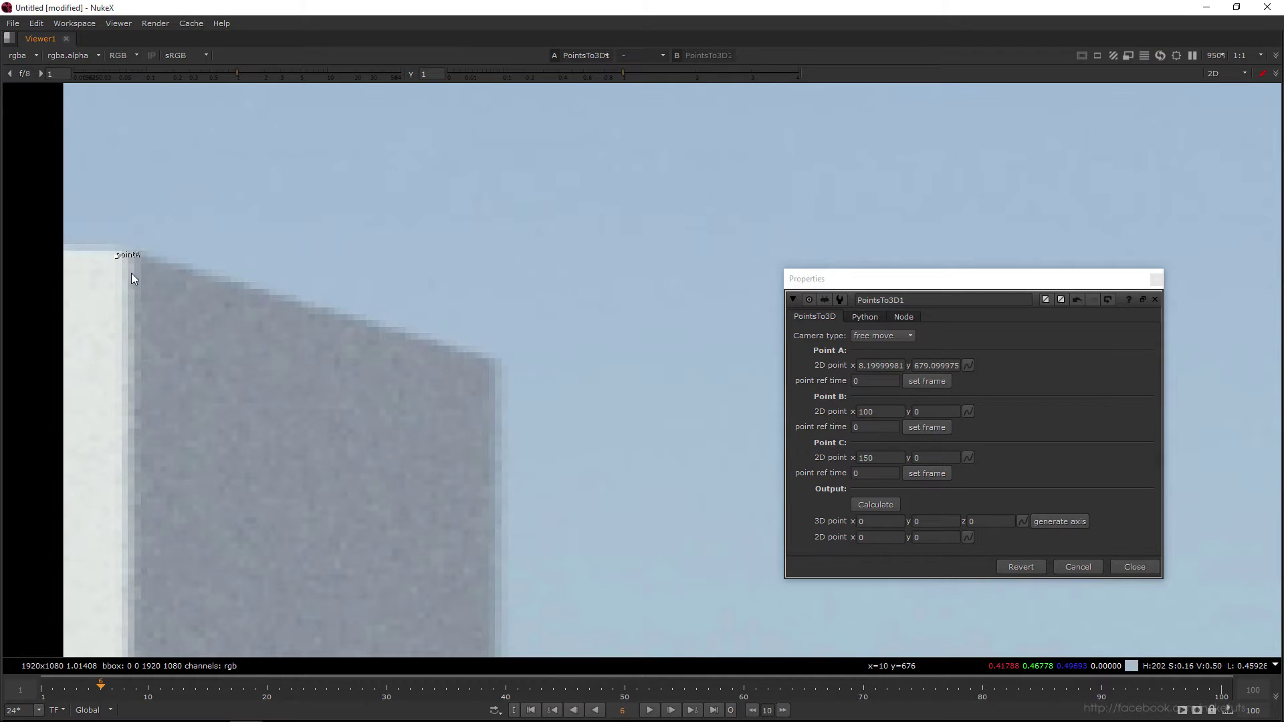
key("f")
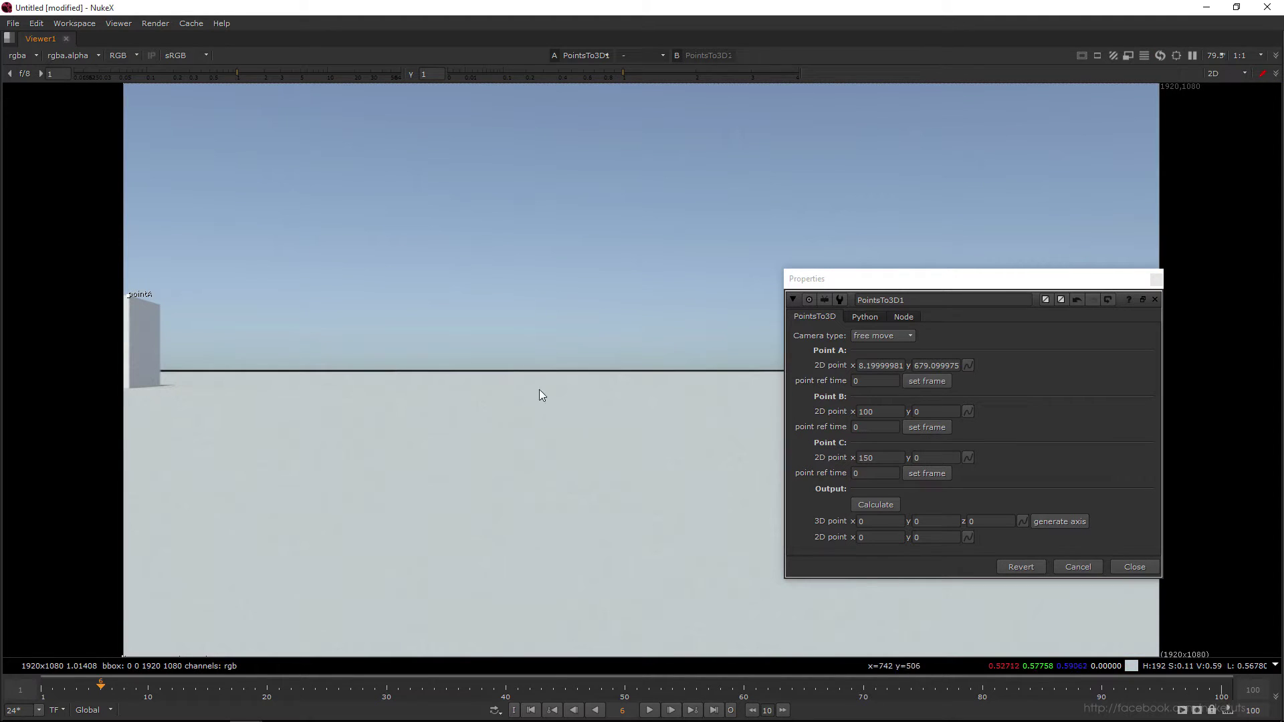
left_click(931, 384)
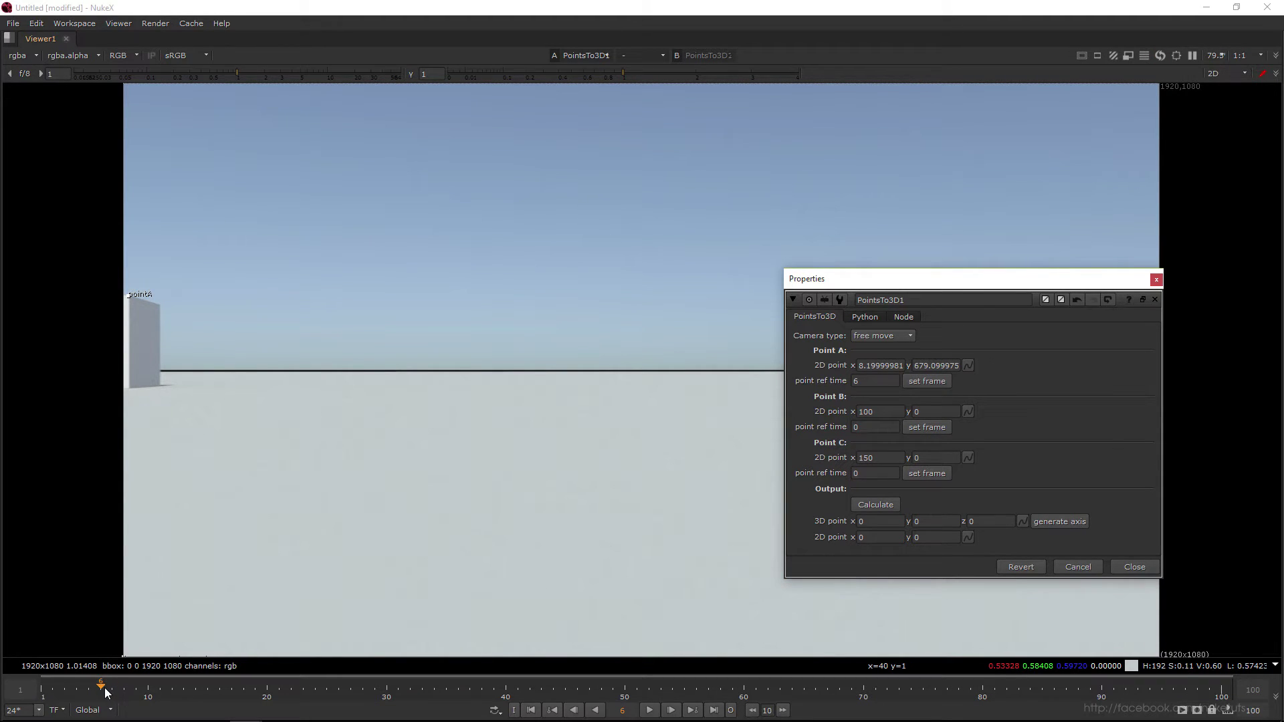
- At frame 55, place Point B on the same building corner, about x 1081.7, y 667, and set its reference time to that frame
left_click_drag(104, 687, 697, 695)
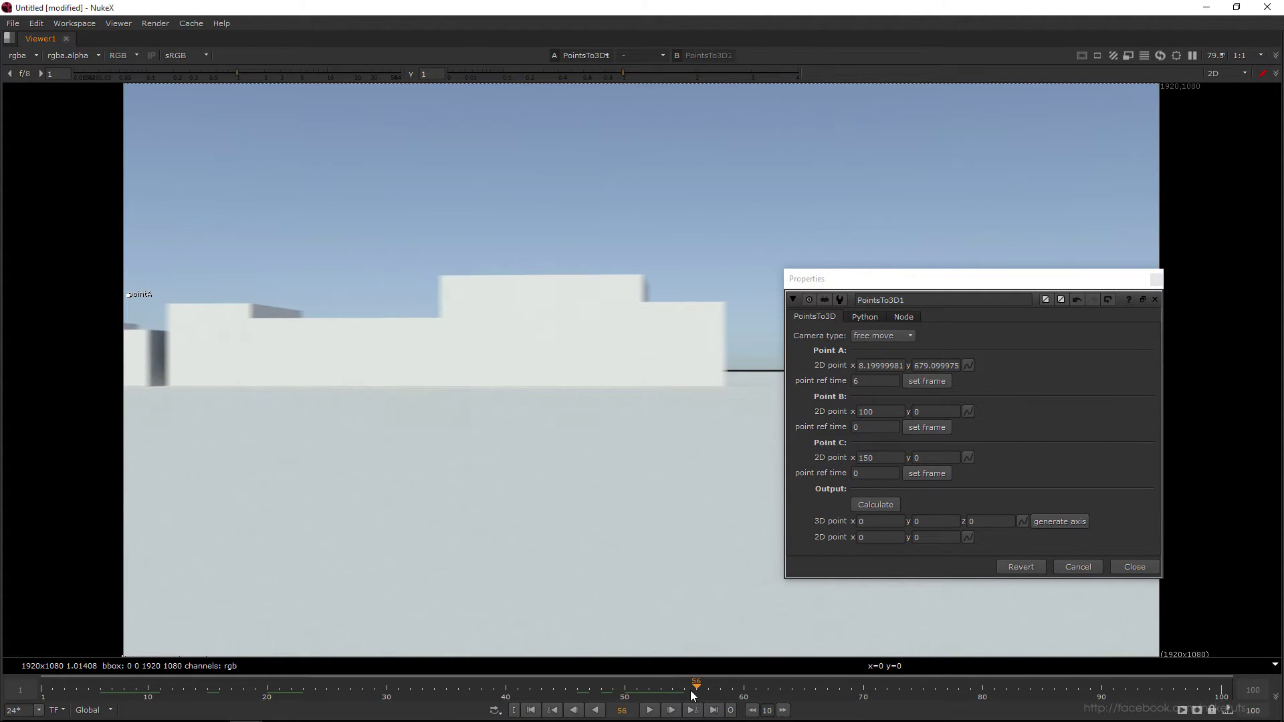
key("Left")
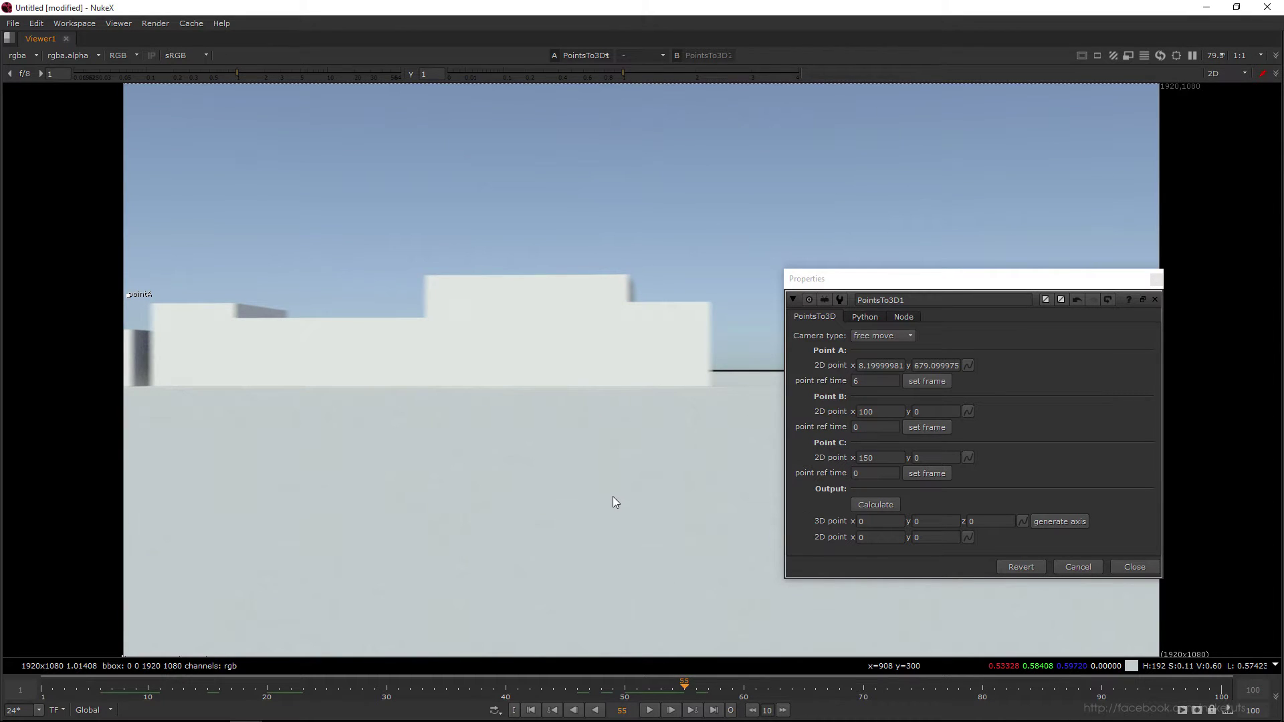
left_click_drag(613, 496, 490, 364)
scroll(105, 510, "up", 1)
left_click_drag(45, 532, 441, 233)
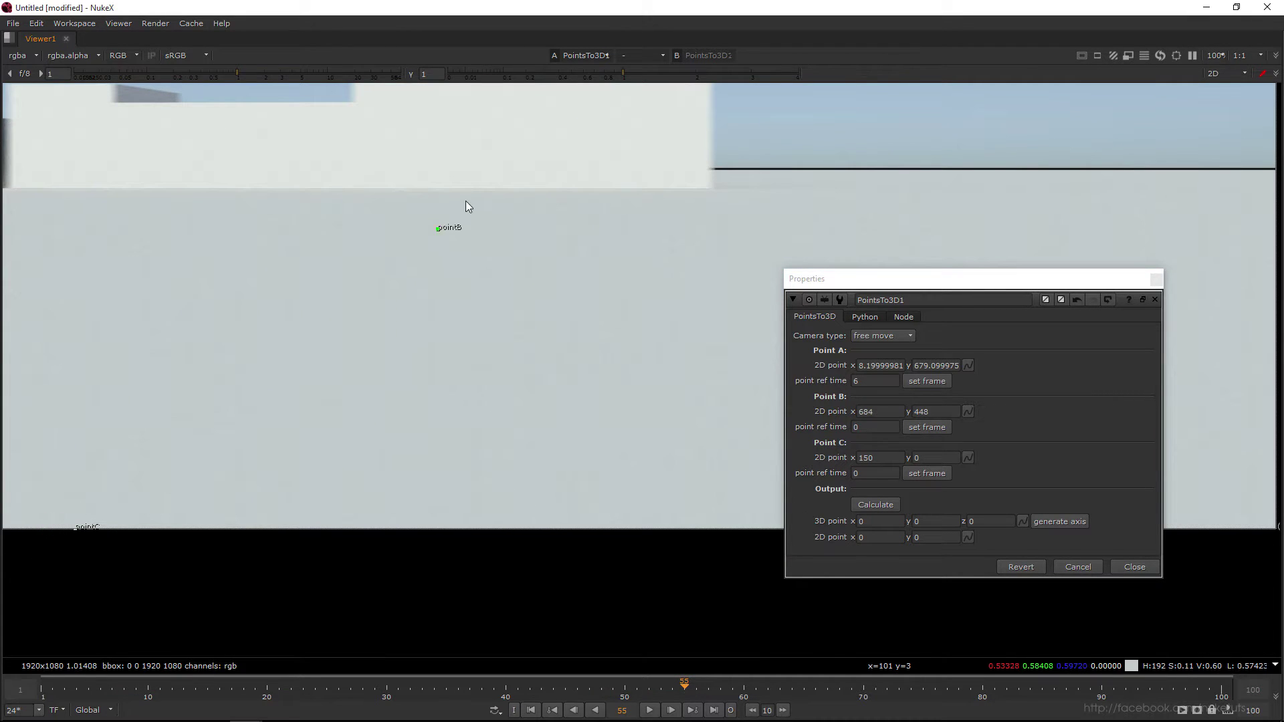
scroll(696, 172, "down", 3)
scroll(512, 364, "up", 8)
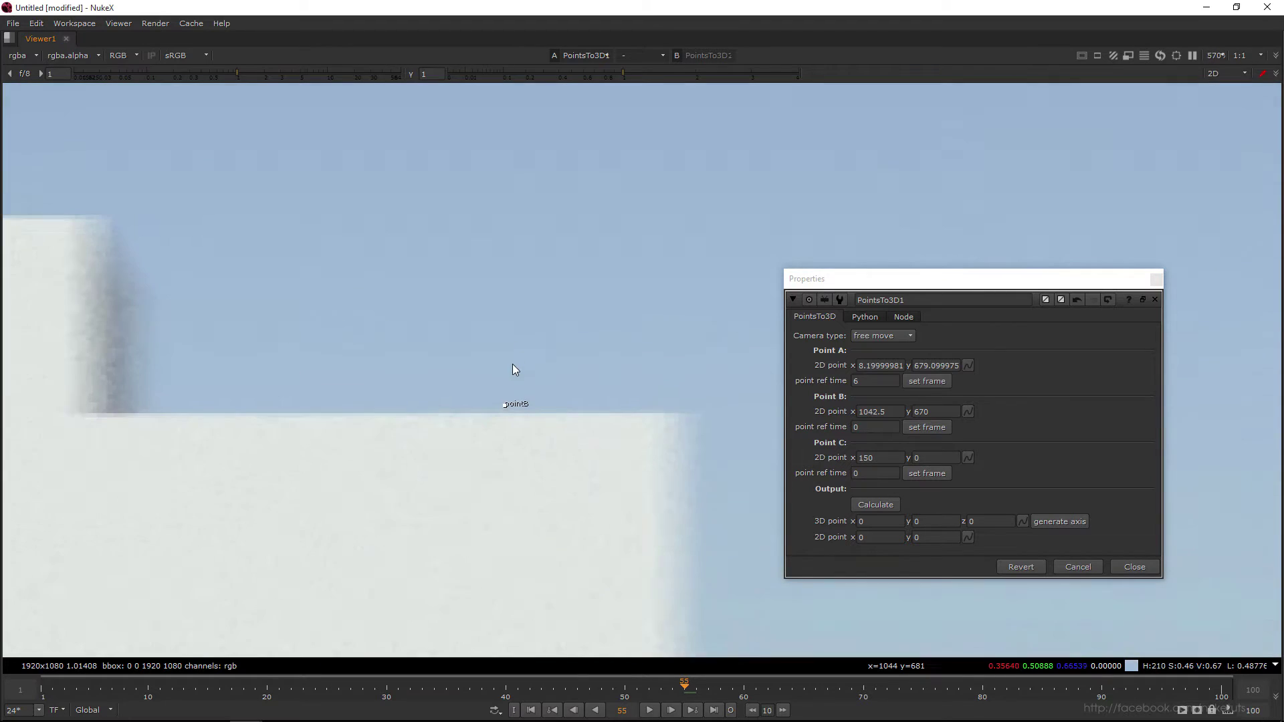
left_click_drag(507, 416, 690, 428)
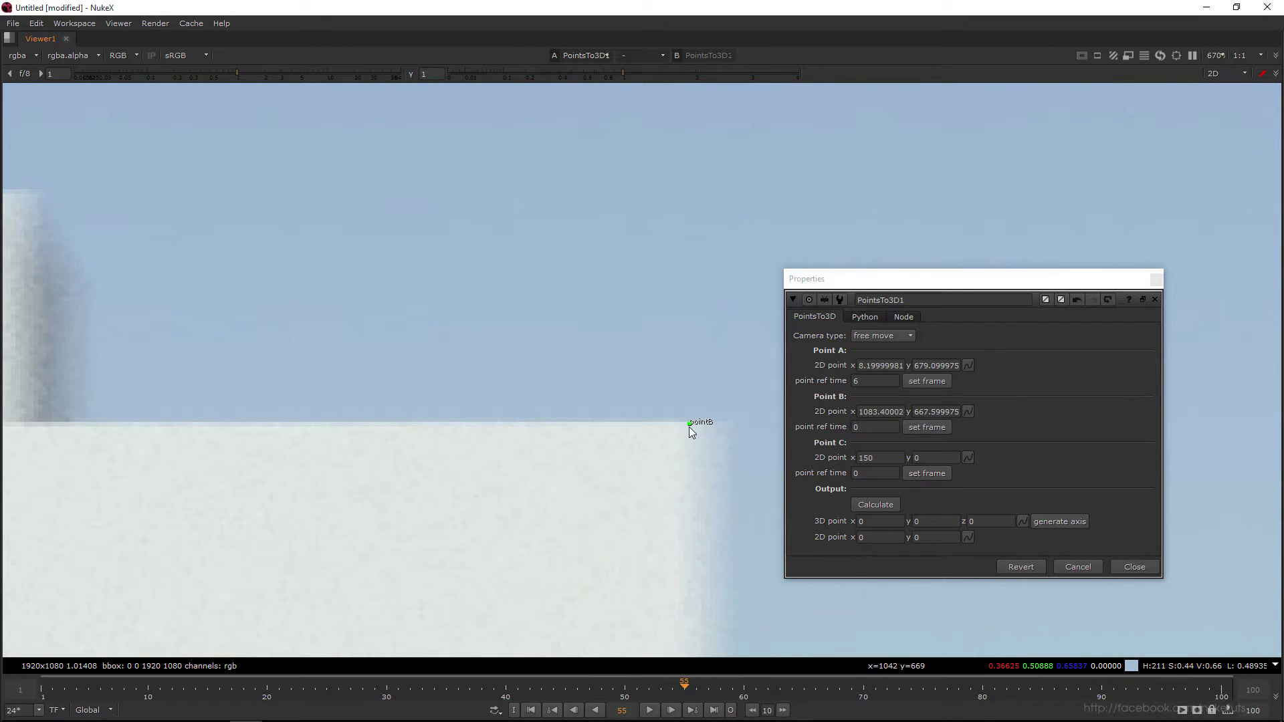
left_click(927, 426)
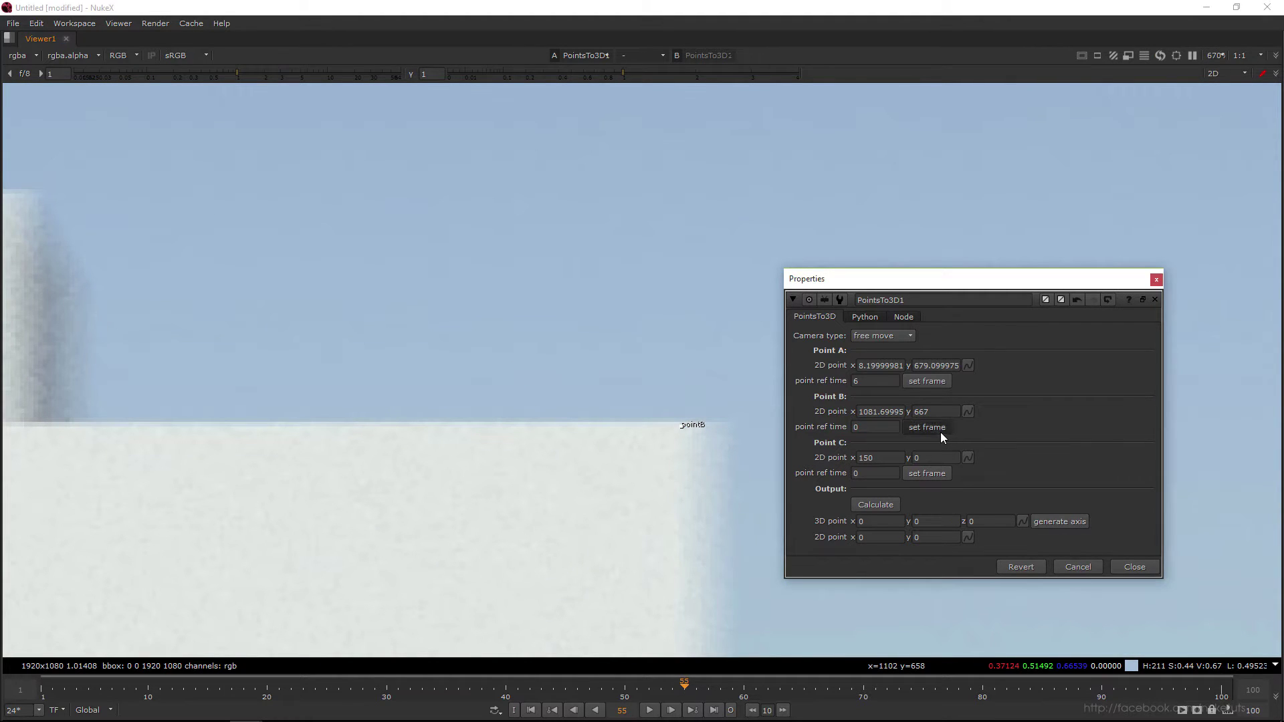
key("f")
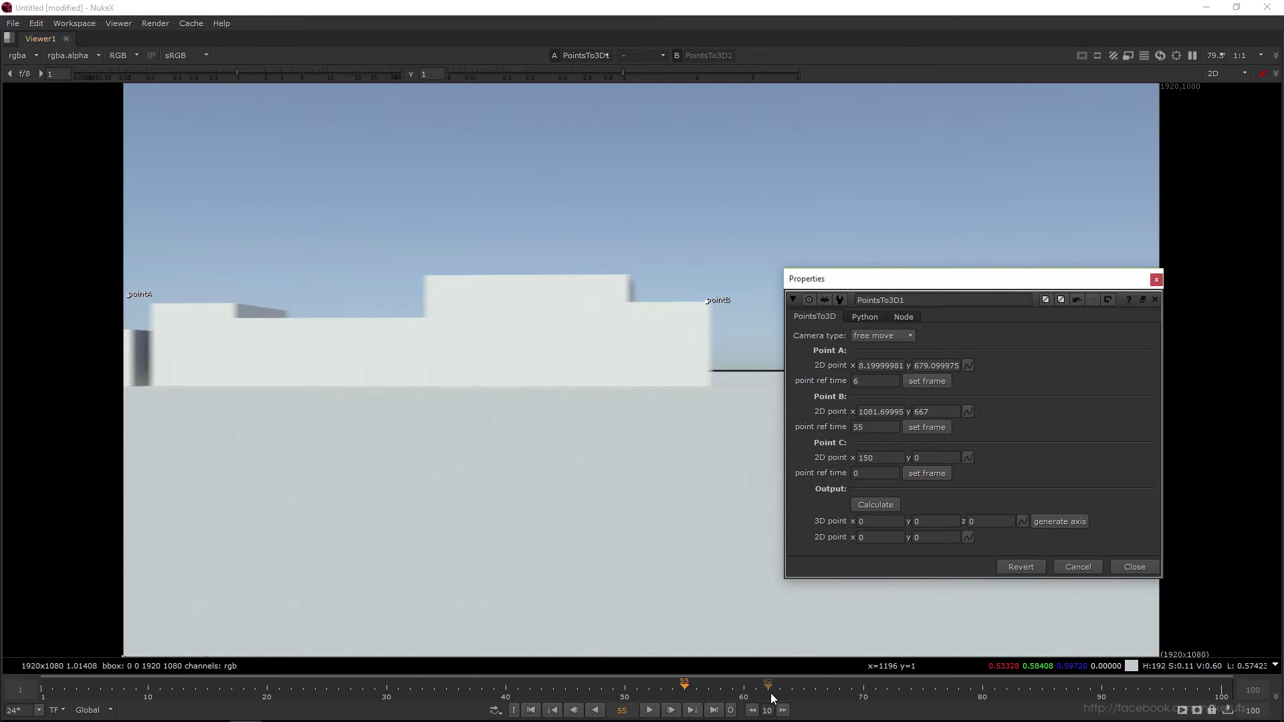
- At frame 94, place Point C on the same building corner, about x 1912.1, y 679.2, and set its reference time to that frame
left_click(1229, 694)
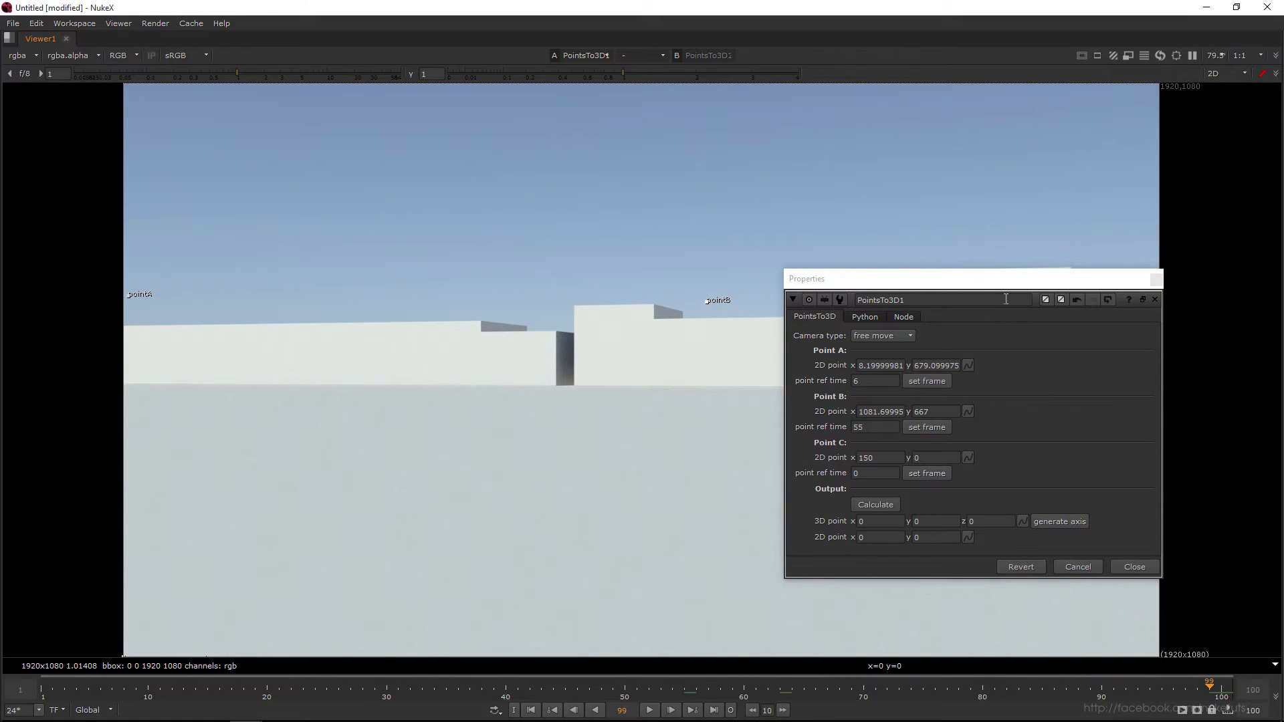
left_click_drag(997, 284, 486, 261)
left_click_drag(1204, 696, 1154, 702)
left_click_drag(249, 611, 236, 553)
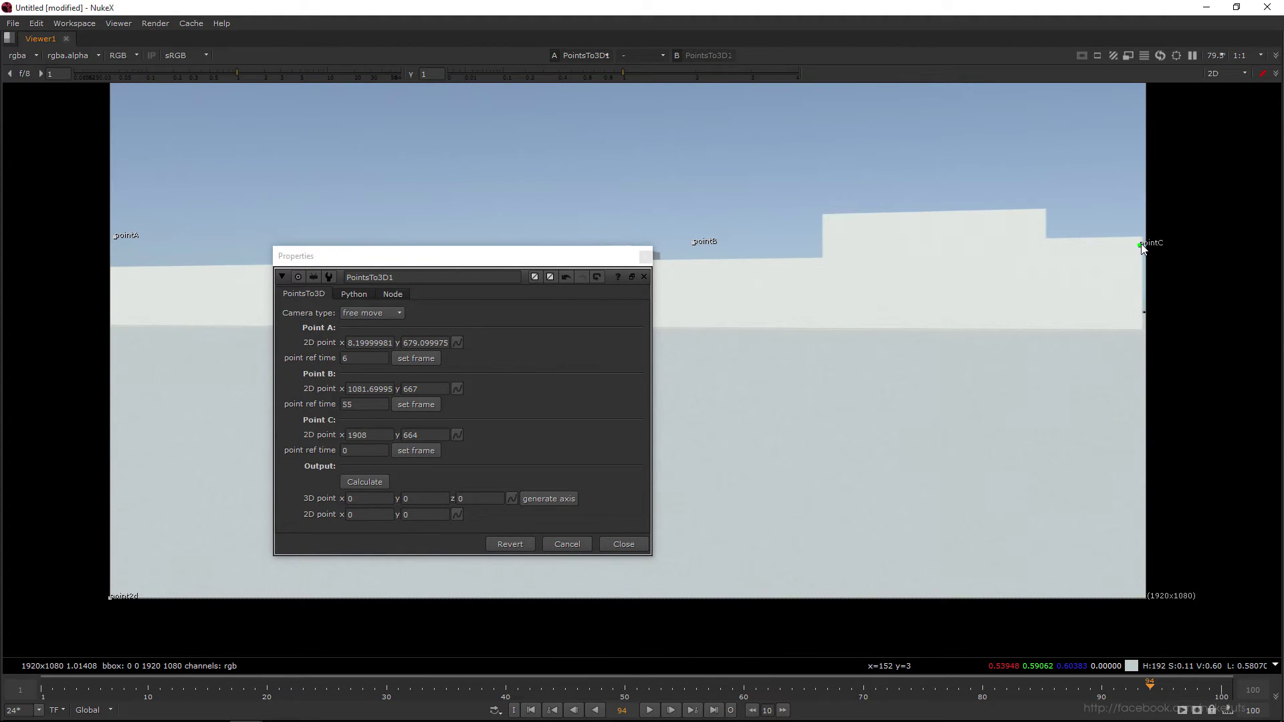
scroll(1145, 249, "up", 10)
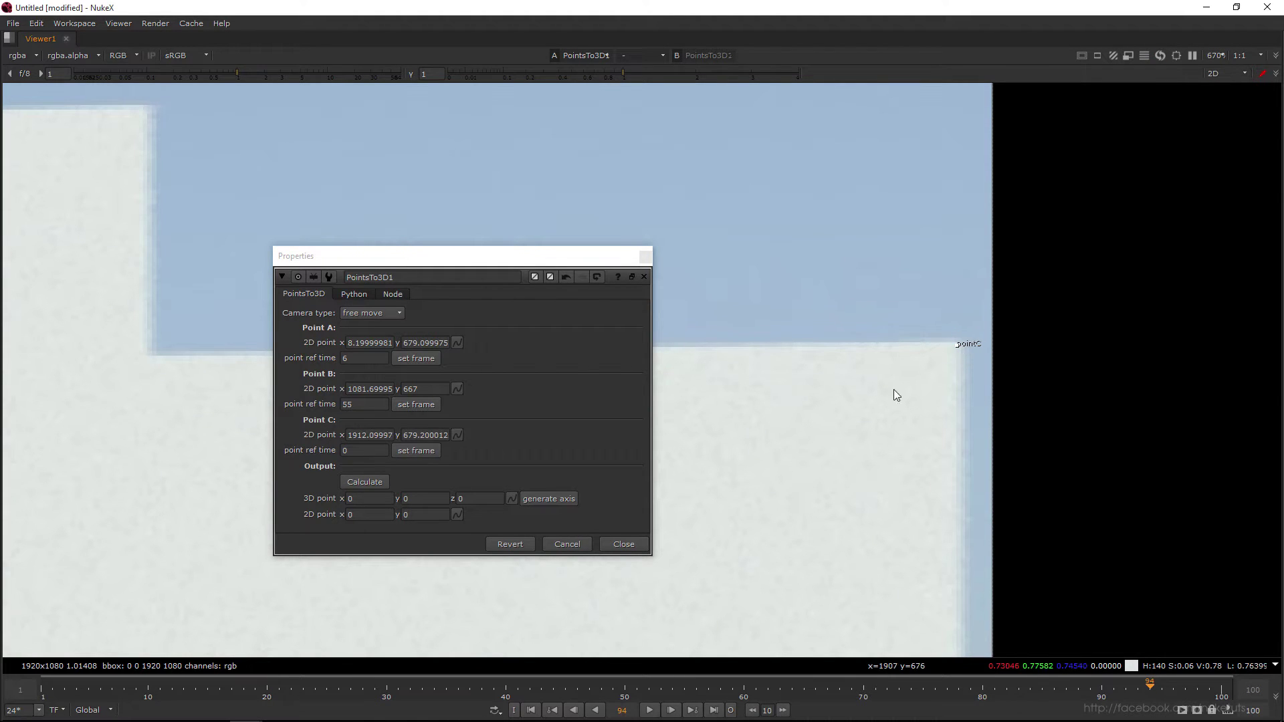
left_click(425, 451)
key("f")
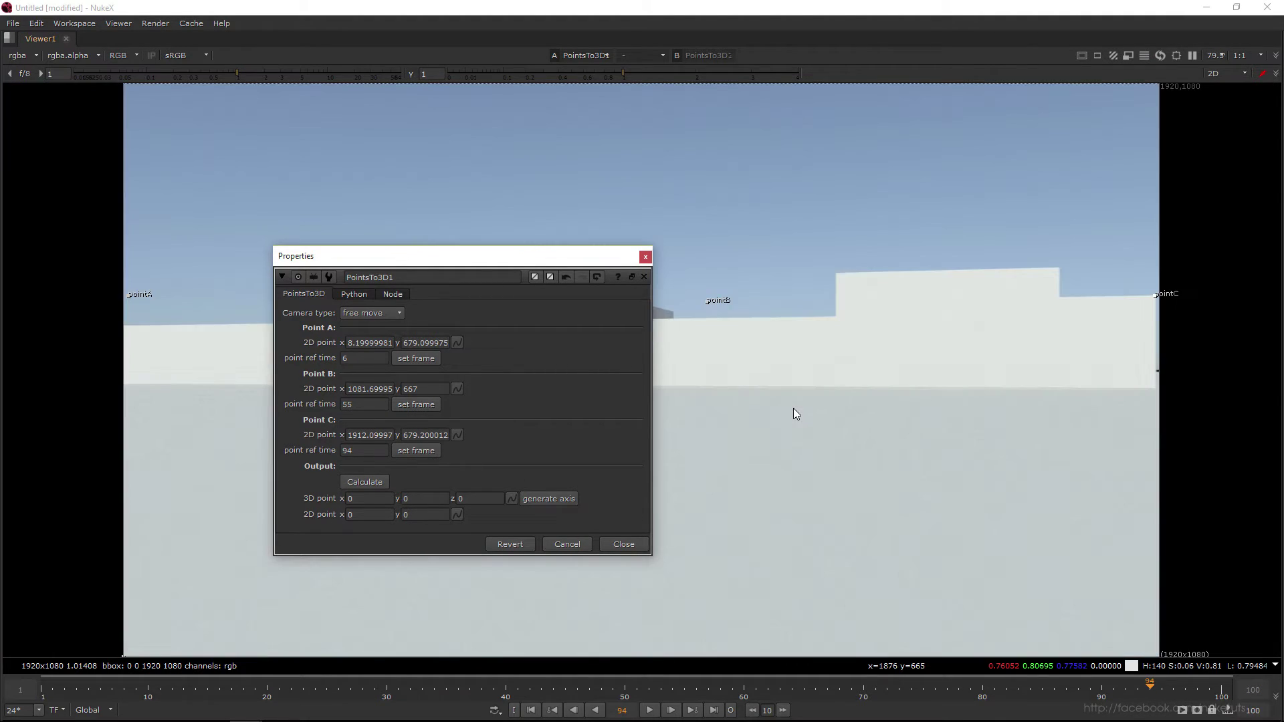
- Calculate the 3D point over the input frame range 1-100 and scrub back through the footage
left_click(379, 481)
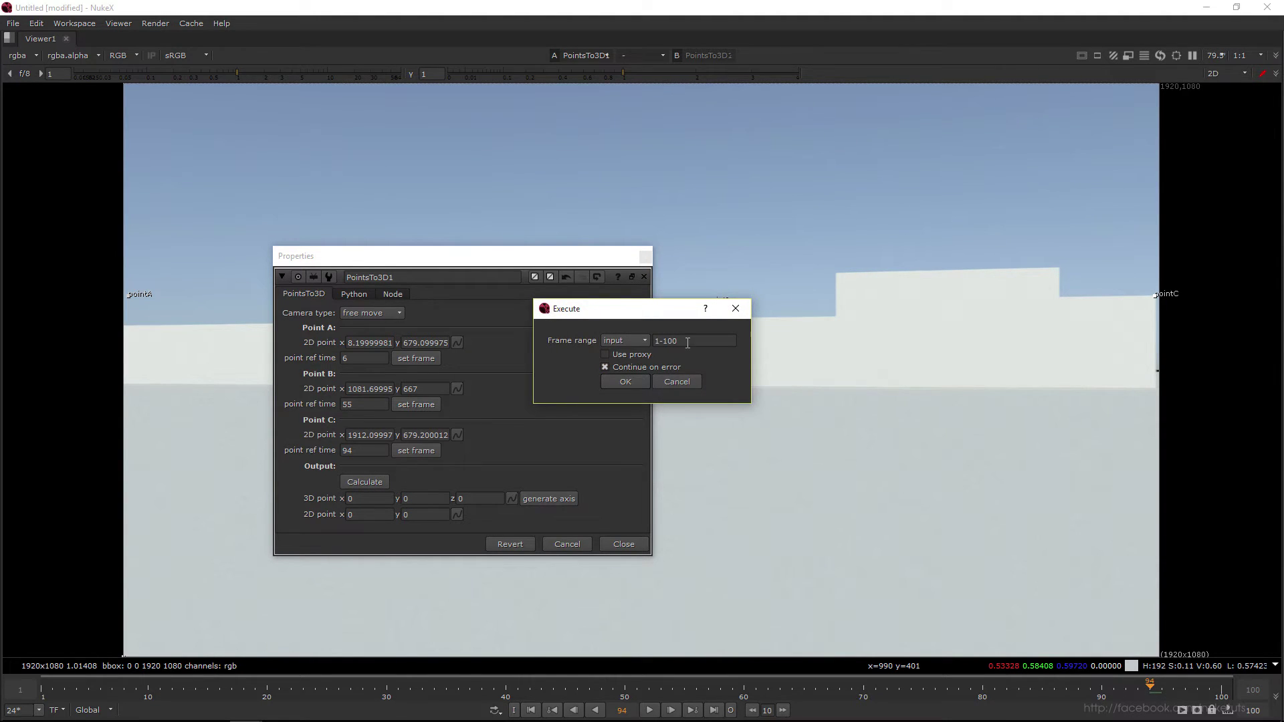
left_click(620, 384)
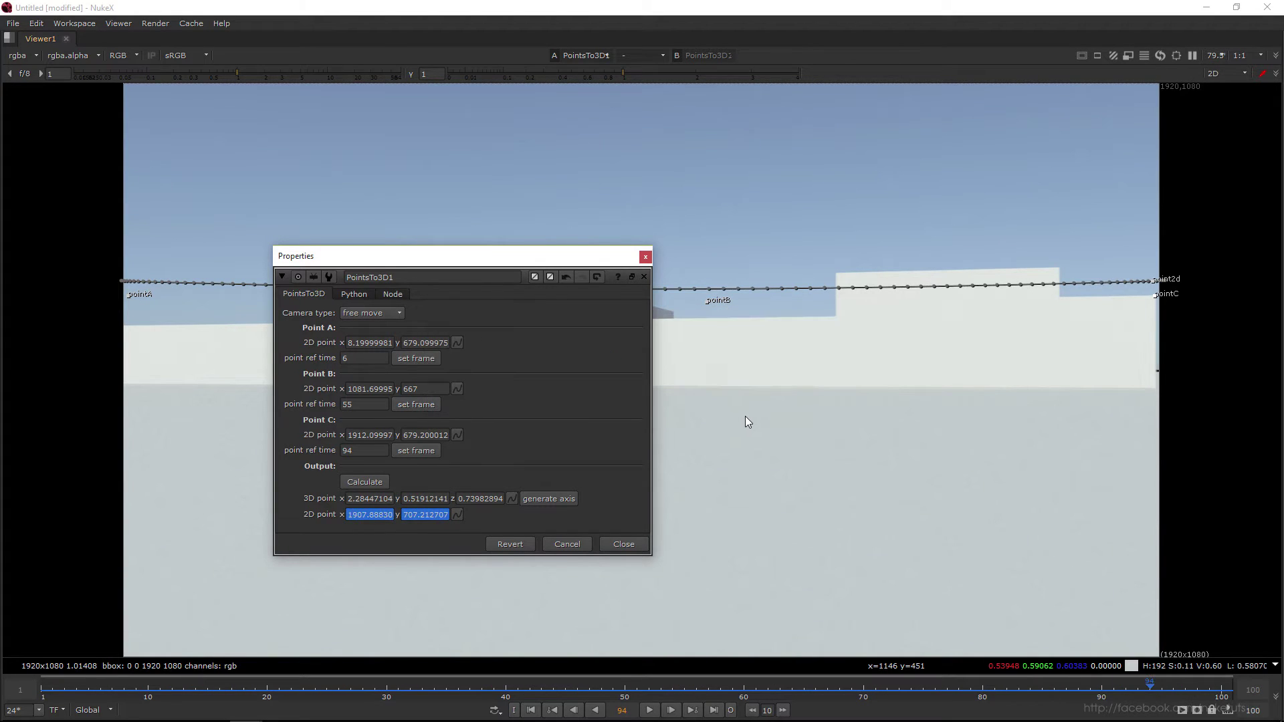
left_click_drag(838, 699, 220, 691)
- Restore the full workspace layout and reopen the PointsTo3D1 properties window clear of the viewer
left_click(629, 540)
key("space")
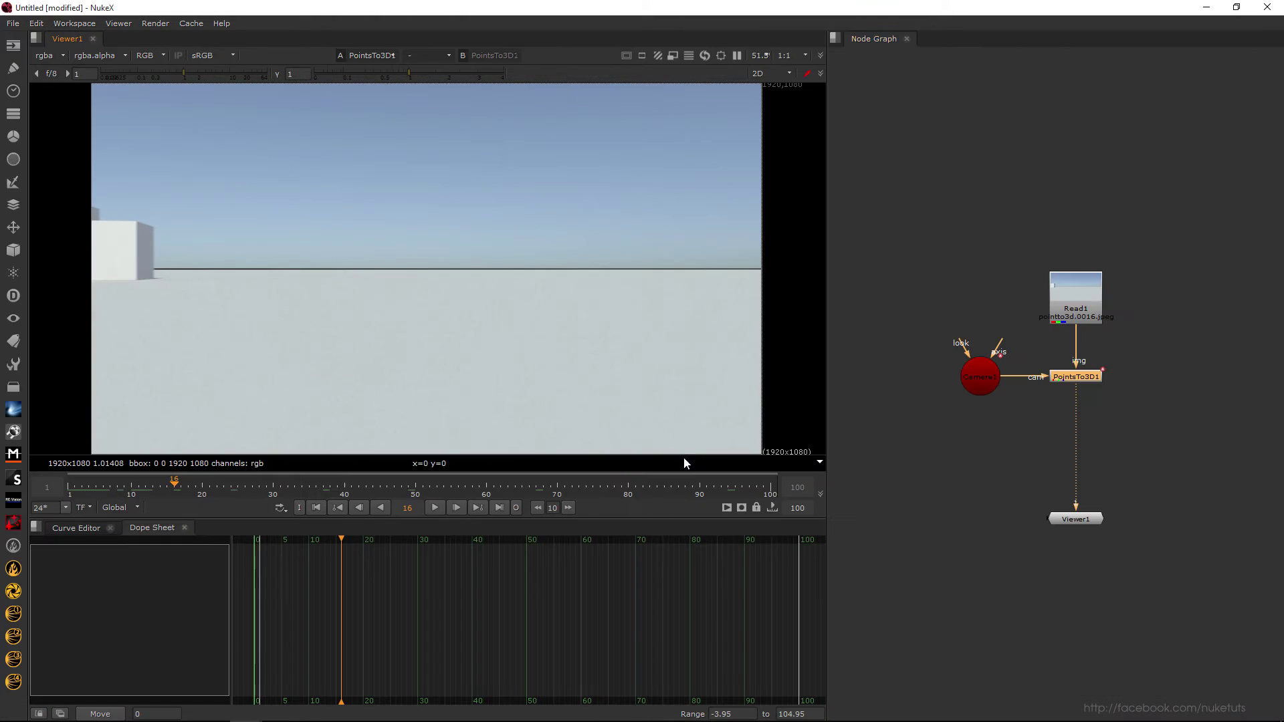
double_click(1061, 376)
left_click_drag(443, 250, 1040, 298)
- Scrub and play the footage to check how the calculated 2D point follows the building corner
left_click_drag(420, 476, 240, 489)
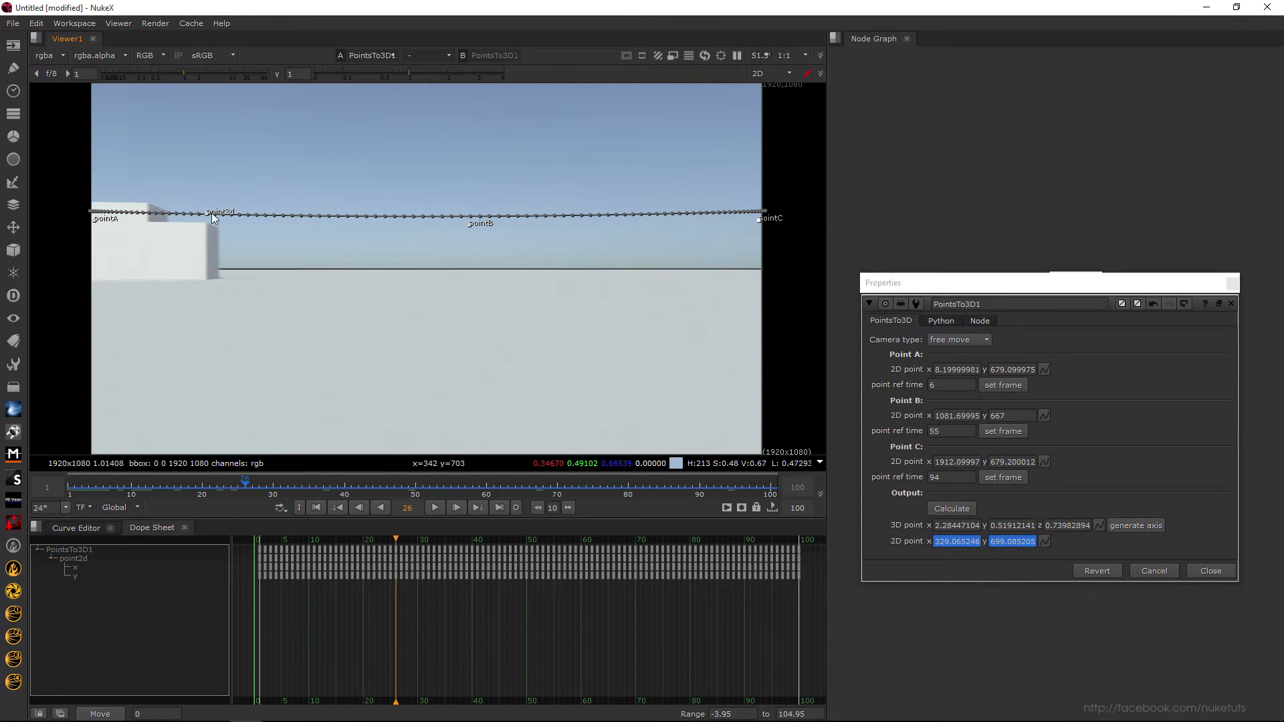
scroll(211, 212, "up", 5)
scroll(194, 219, "down", 5)
key("l")
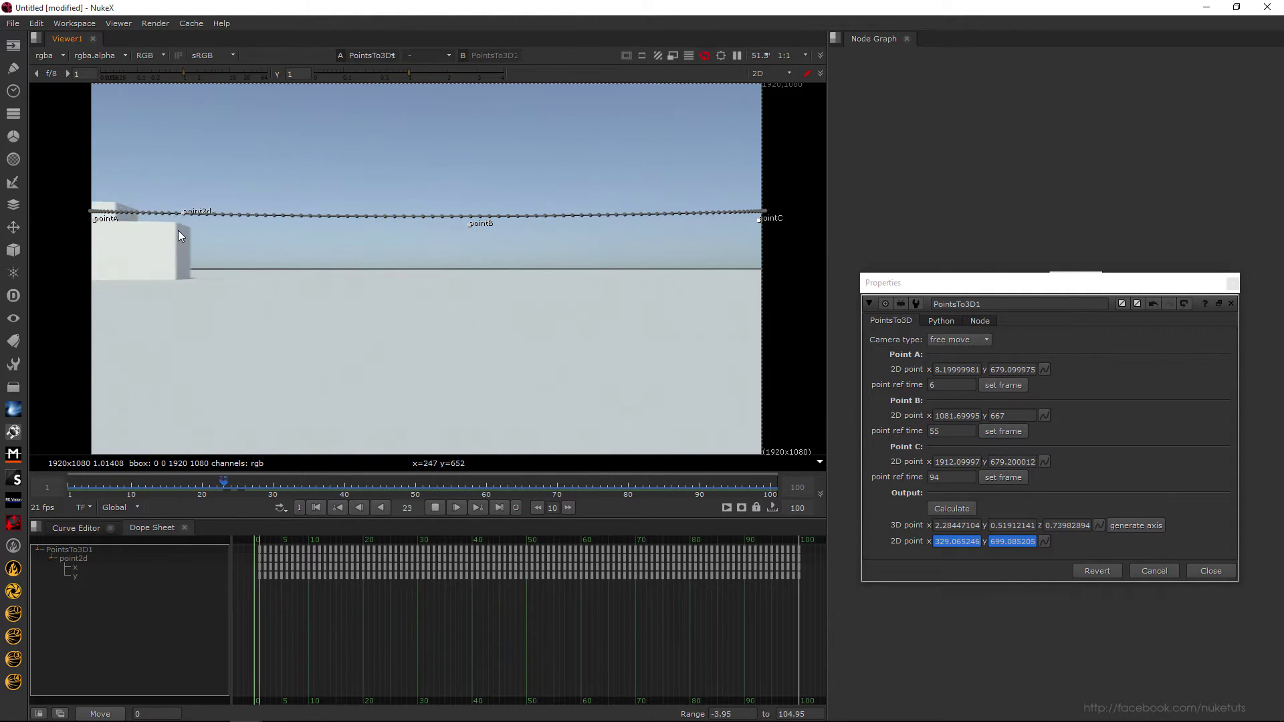
- Compare the calculated point in the 3D view with its 2D path over the footage while the shot plays
key("Tab")
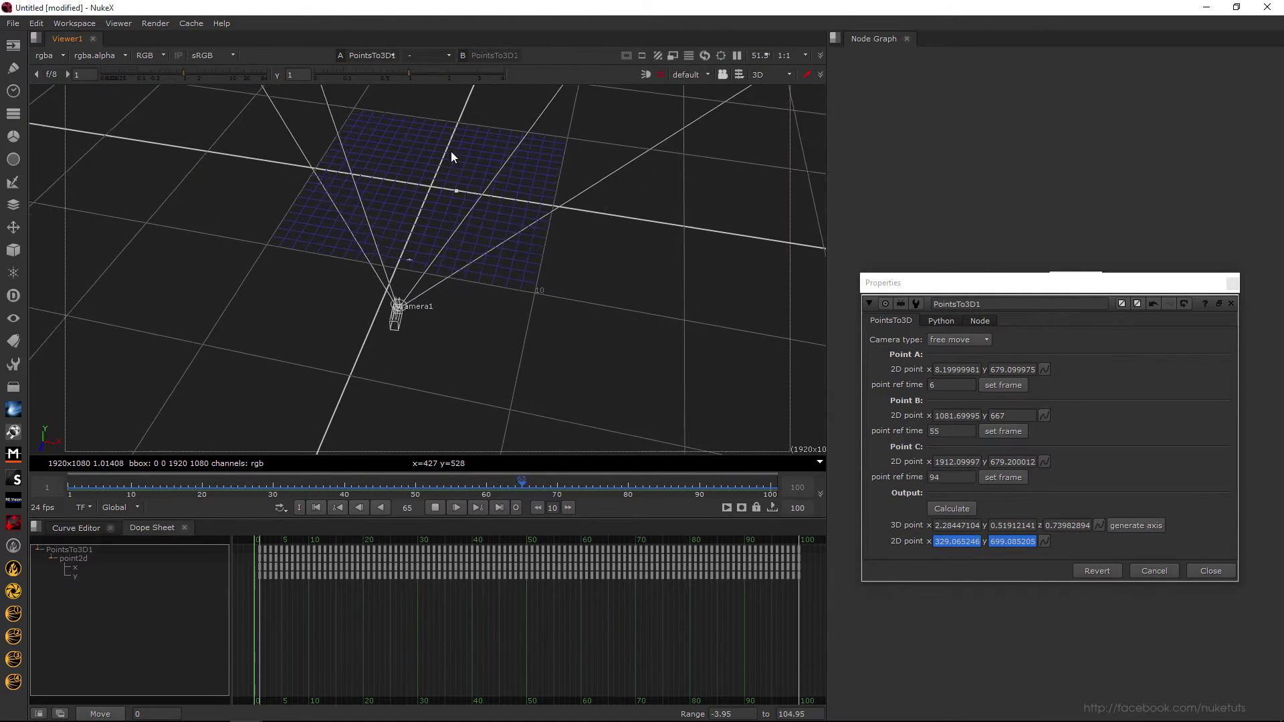
scroll(442, 154, "up", 4)
left_click_drag(424, 159, 479, 279)
scroll(479, 278, "up", 5)
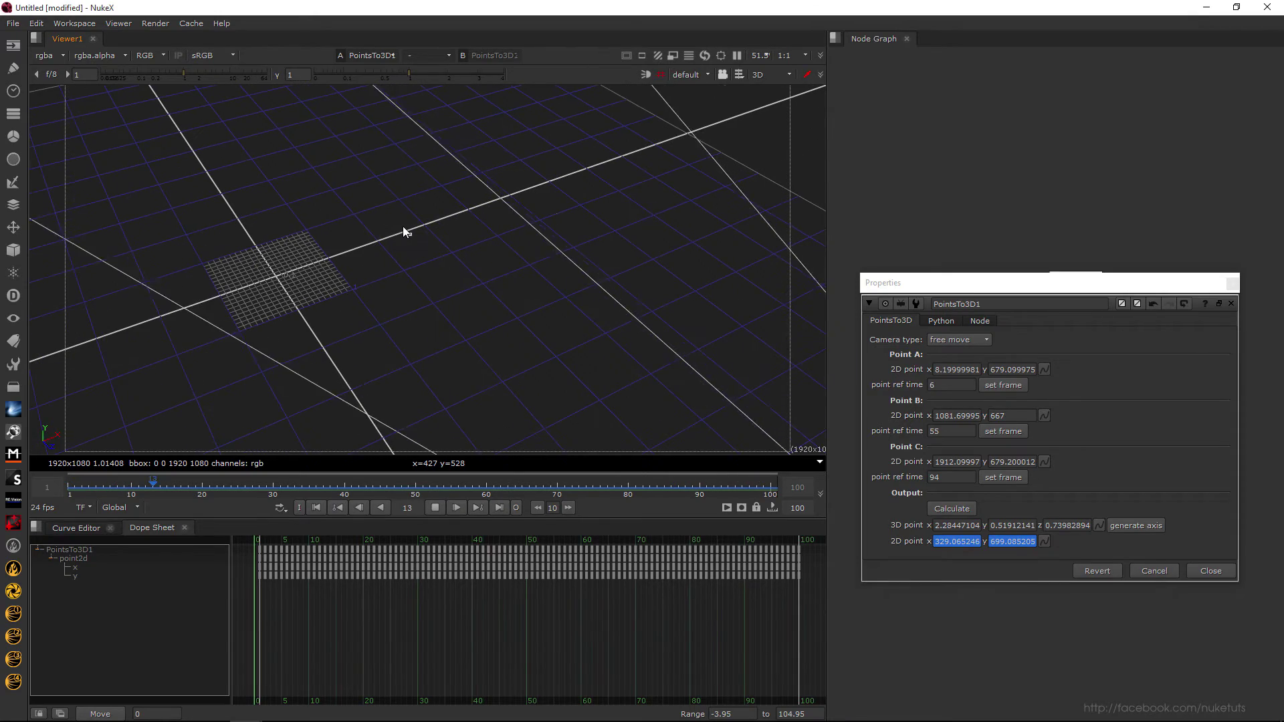
left_click_drag(372, 218, 333, 321)
key("Tab")
key("Tab")
key("Tab")
key("Tab")
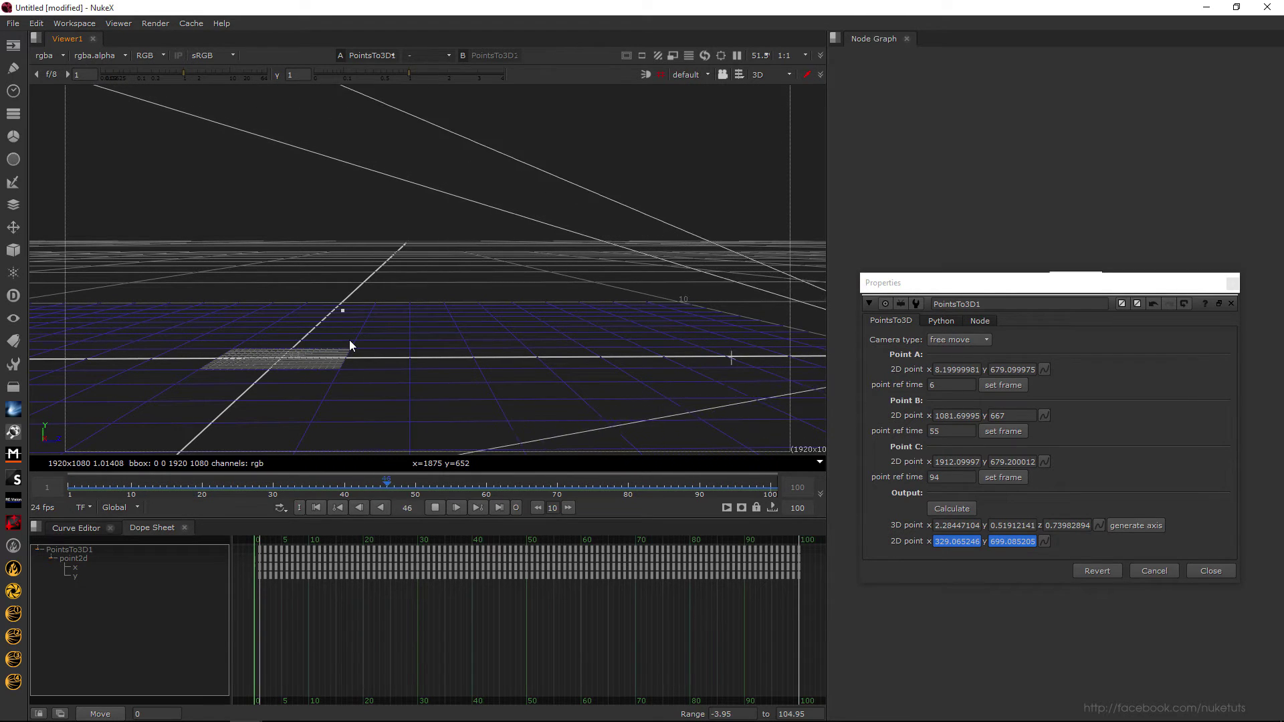
key("Tab")
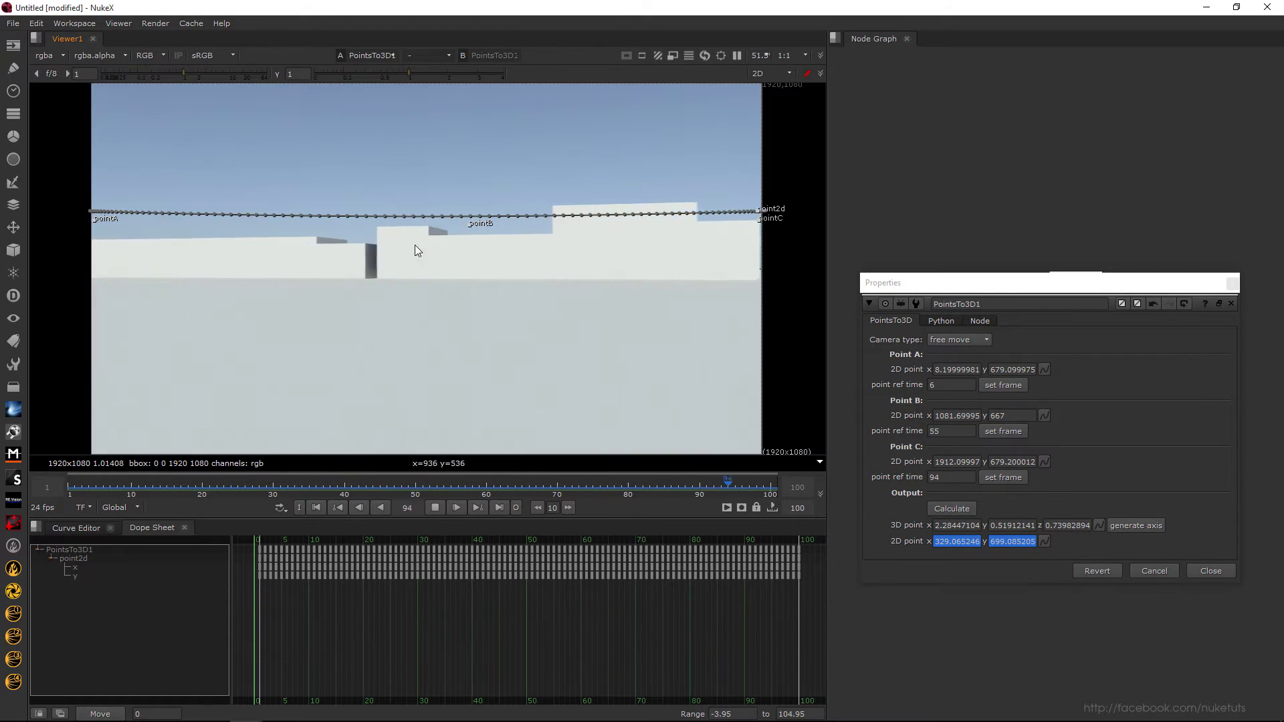
- View the calculated point from a higher angle in the 3D view, and stop playback on the 2D footage
key("Tab")
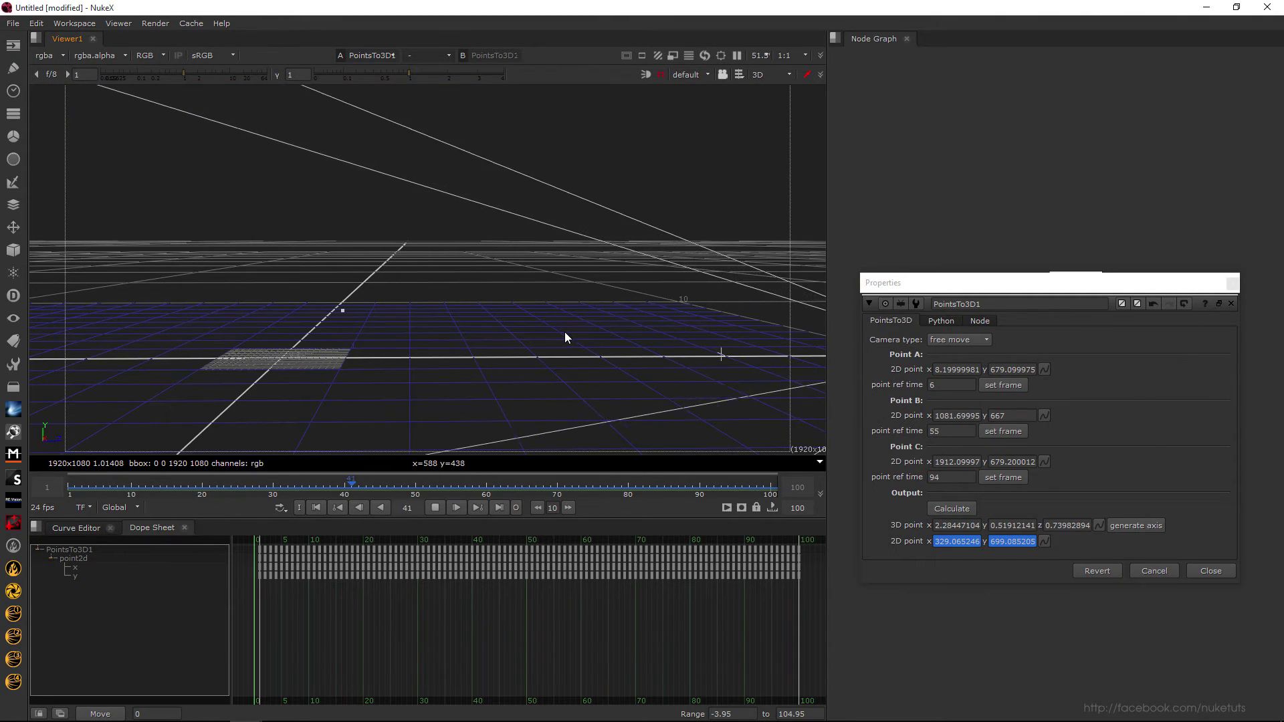
left_click_drag(564, 331, 458, 275)
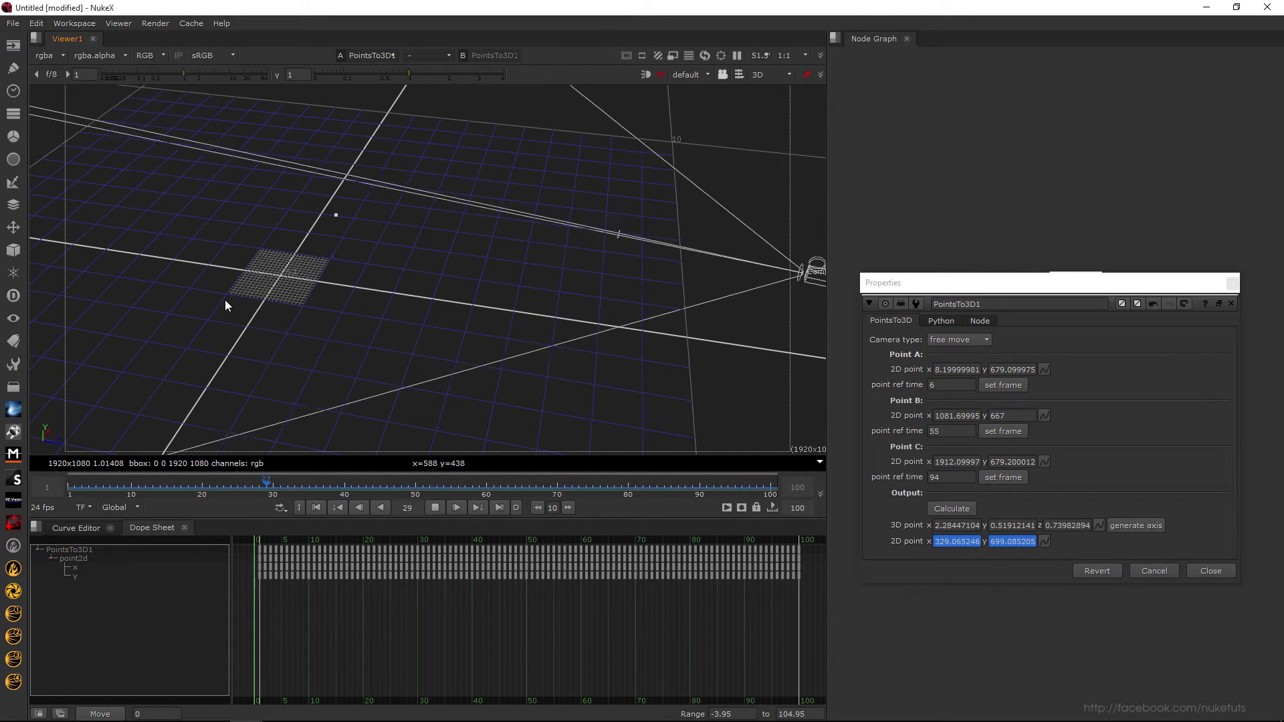
key("Tab")
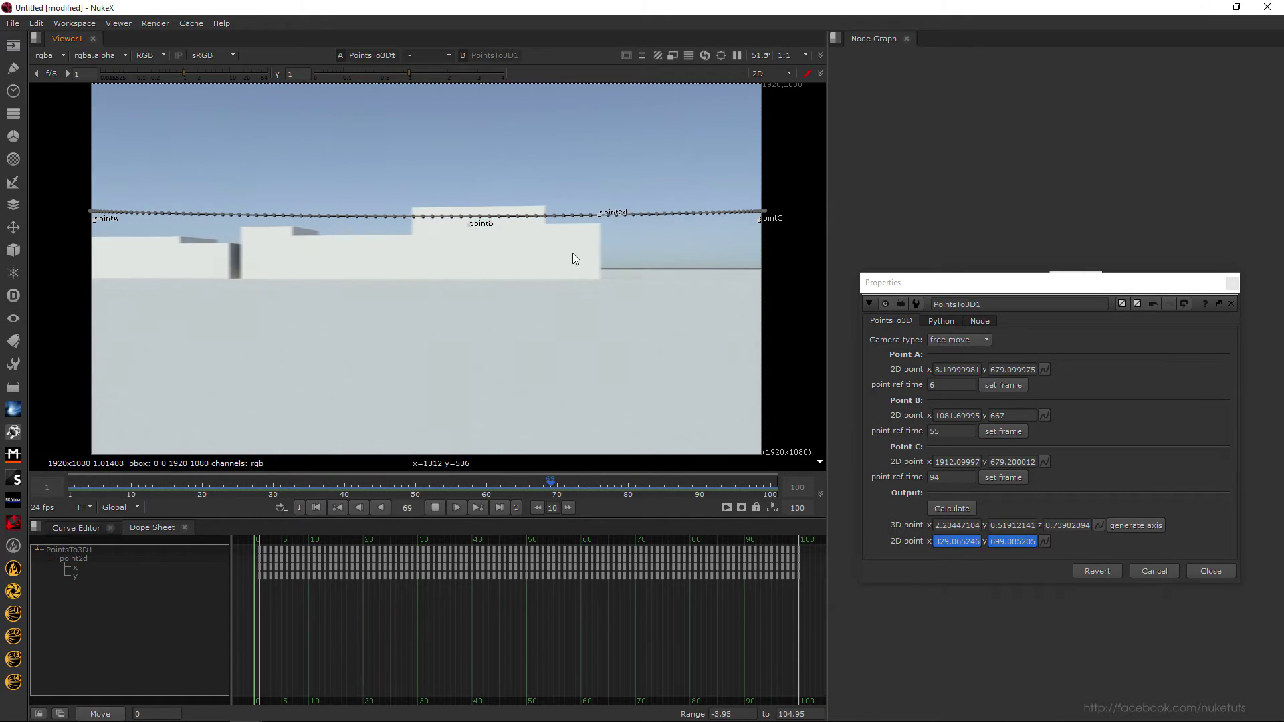
left_click_drag(974, 283, 952, 417)
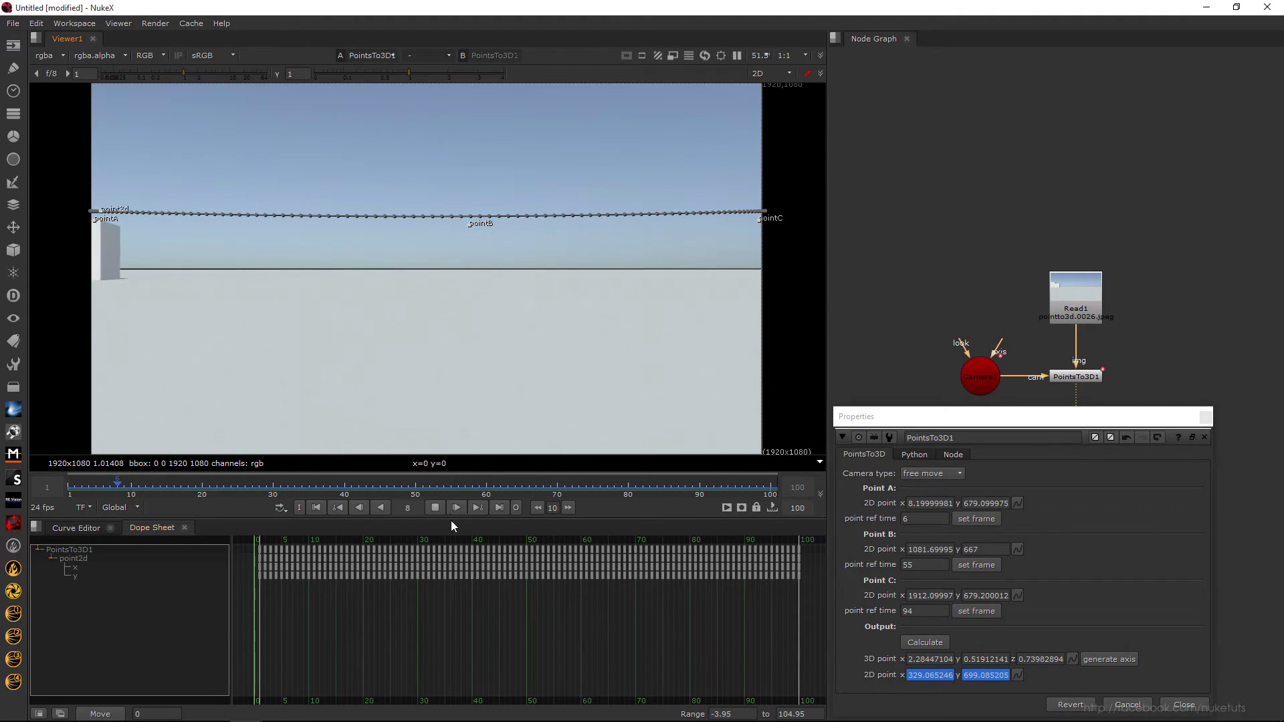
left_click(432, 506)
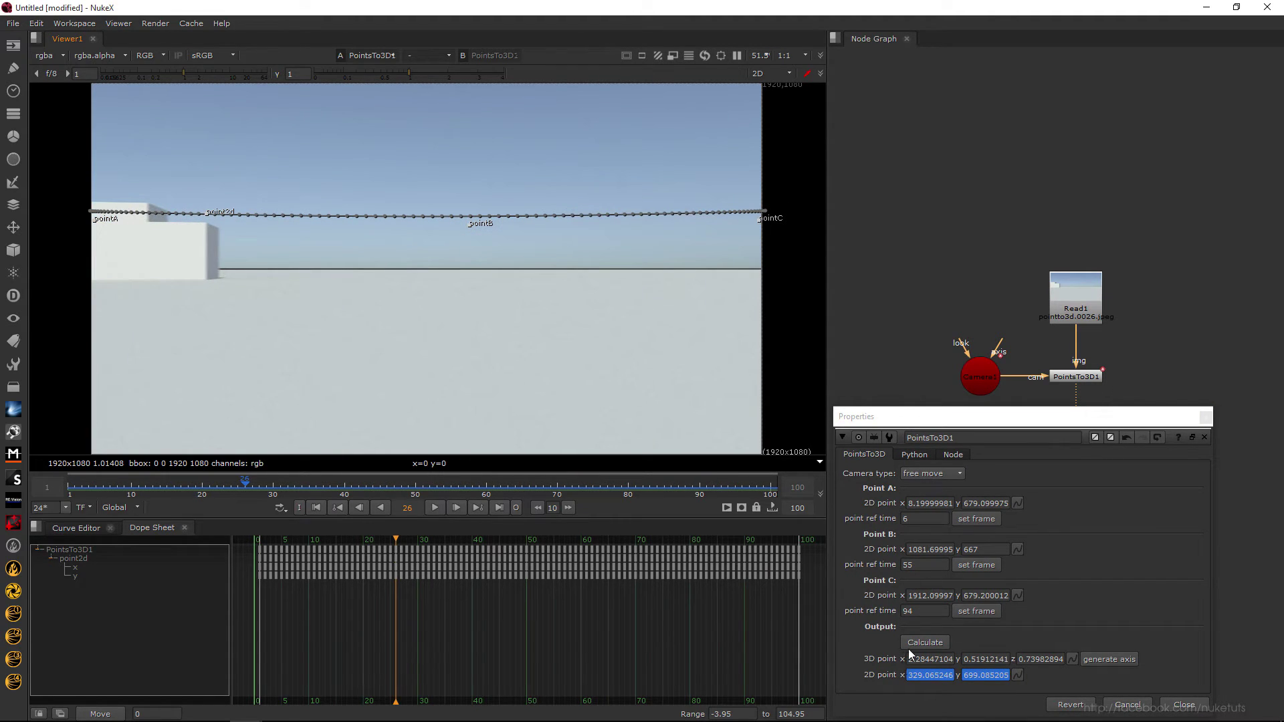
- At frame 62, generate an axis from PointsTo3D1's calculated 3D point and open the new Axis node's properties
left_click_drag(946, 420, 940, 301)
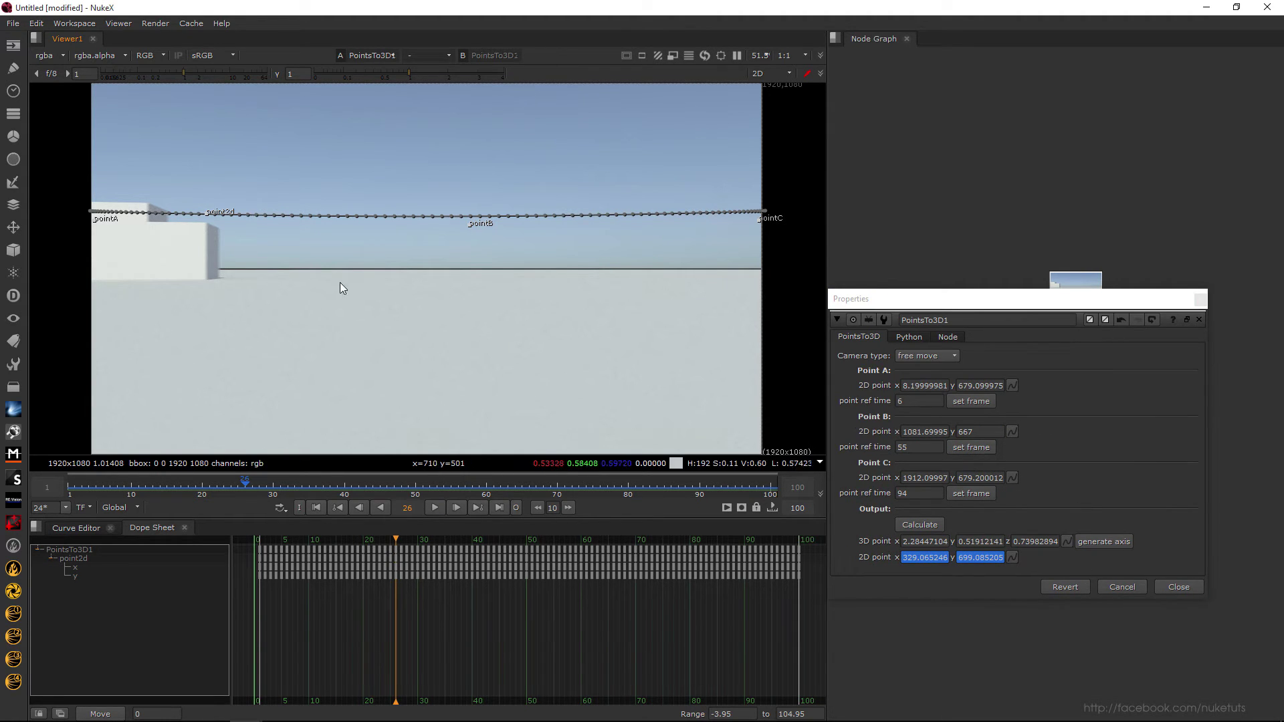
mouse_move(504, 496)
left_mouse_down()
mouse_move(457, 476)
mouse_move(676, 491)
mouse_move(468, 492)
mouse_move(500, 496)
left_mouse_up()
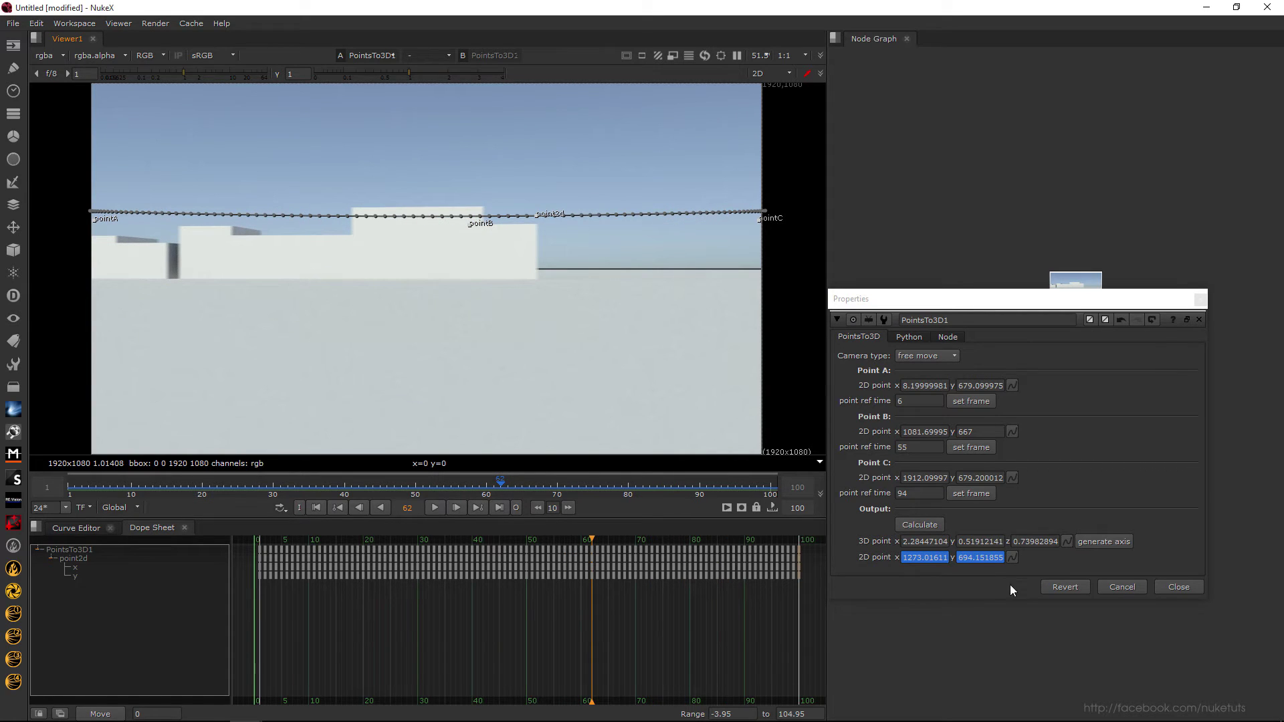
left_click(1098, 543)
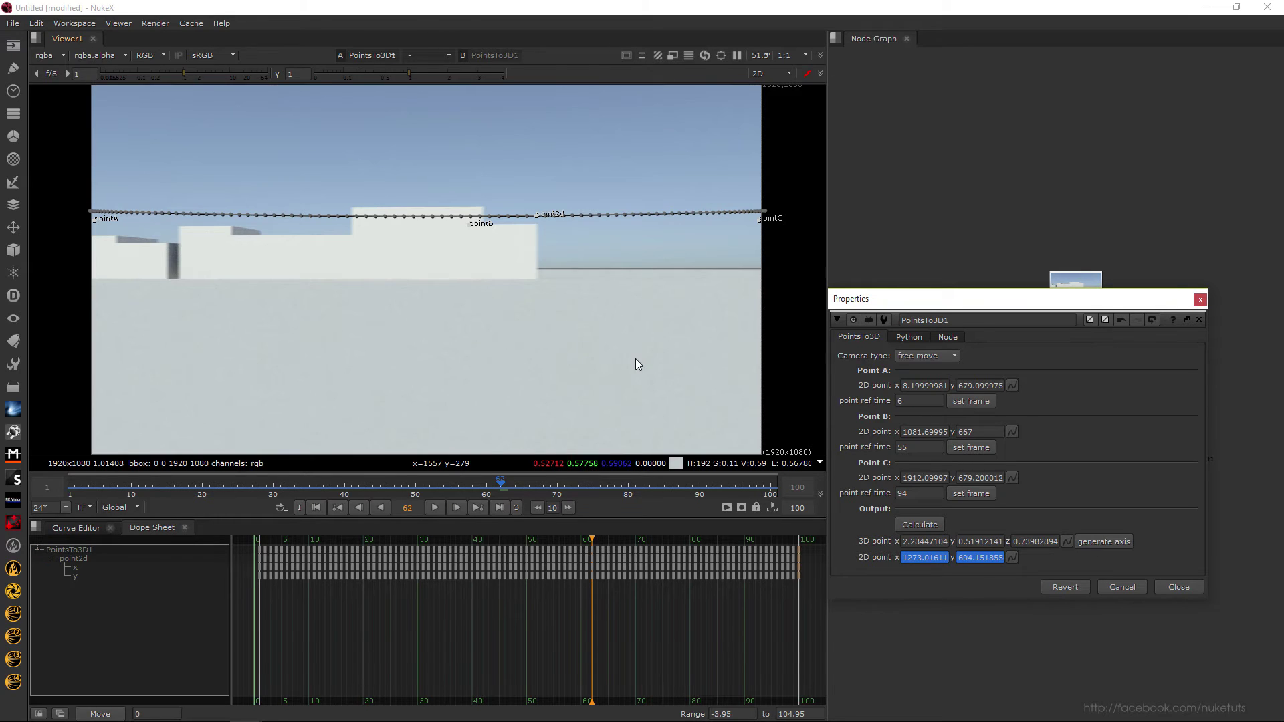
key("Tab")
left_click_drag(1030, 308, 857, 518)
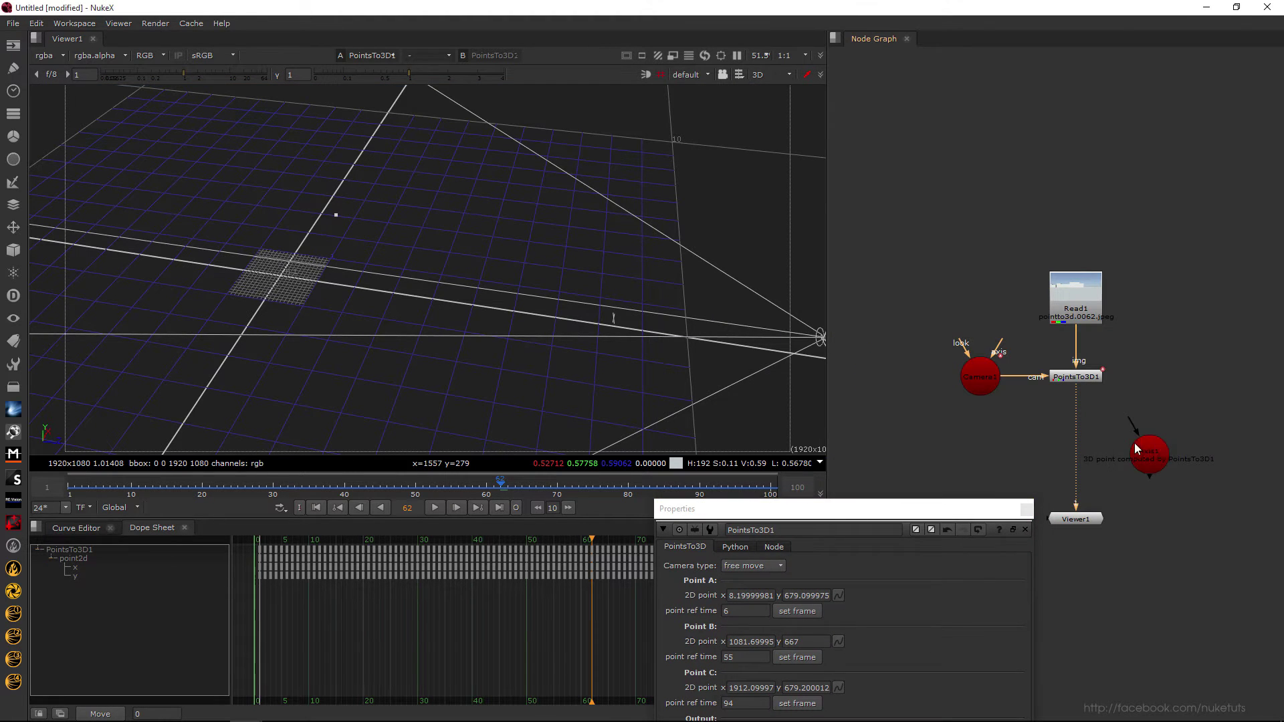
left_click_drag(1161, 449, 911, 411)
double_click(909, 411)
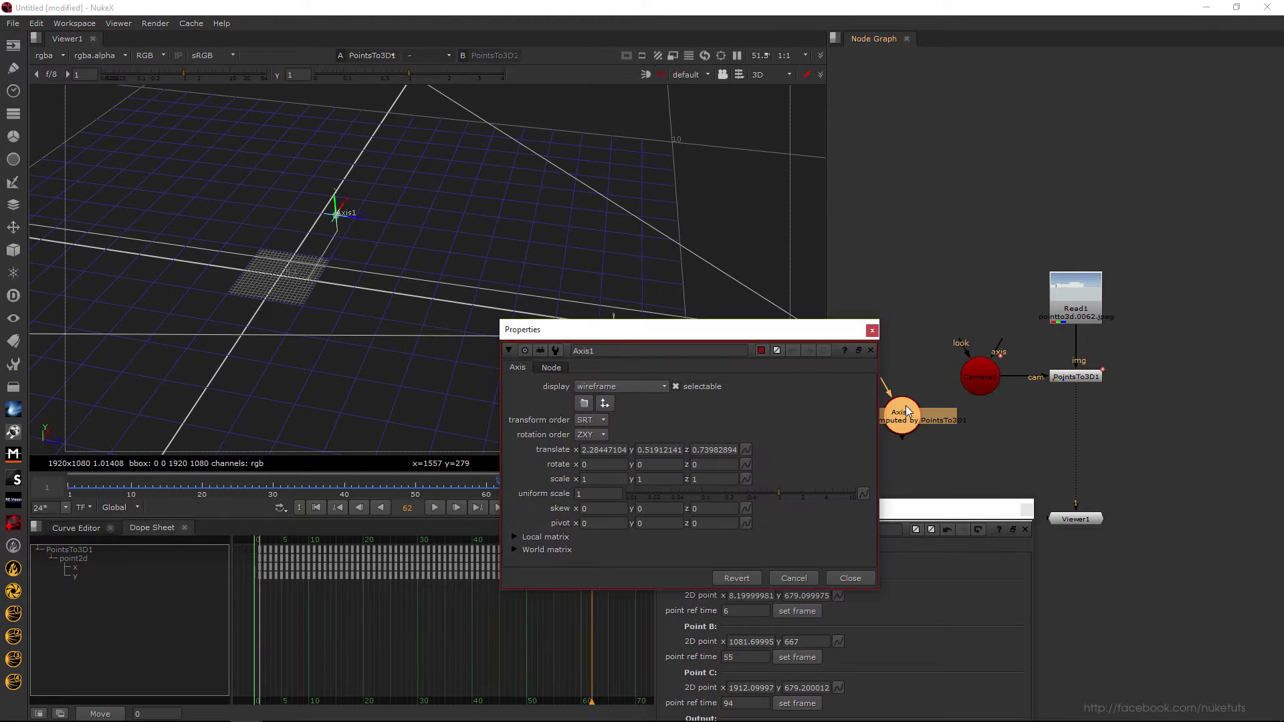
- Inspect the generated axis from another angle in the 3D view and close its properties
left_click_drag(358, 249, 428, 281)
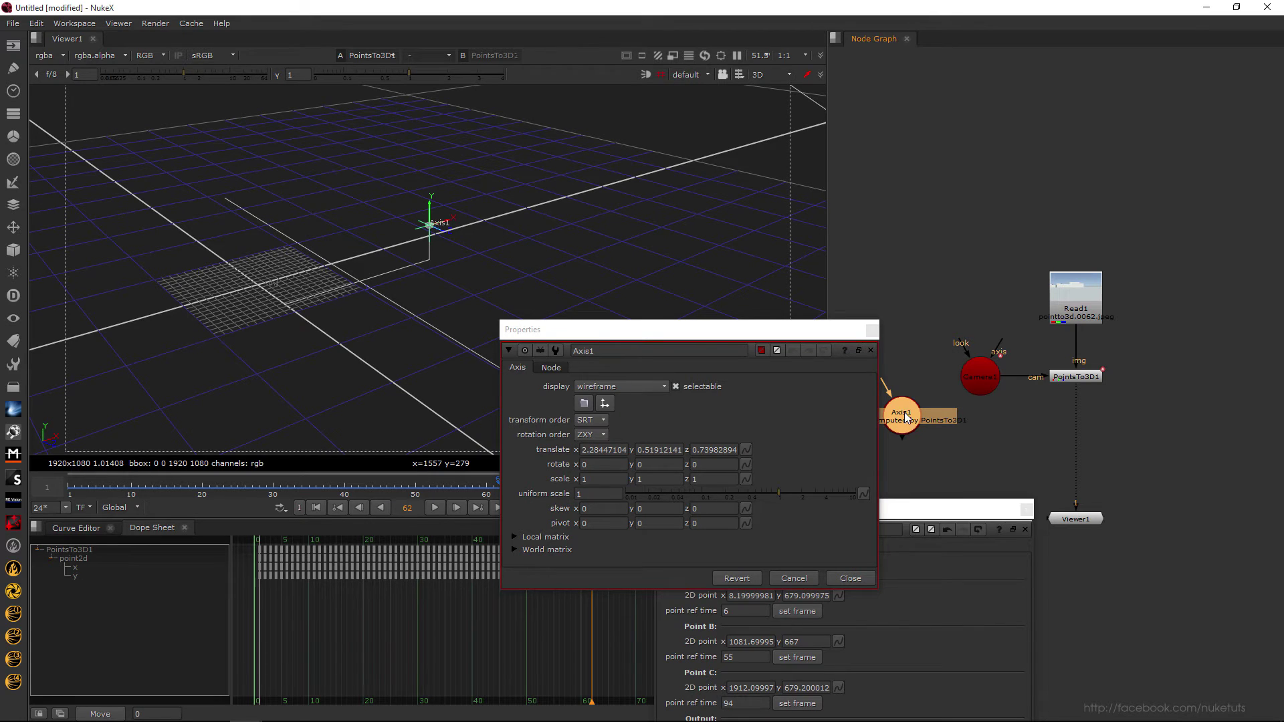
left_click_drag(952, 382, 1048, 345)
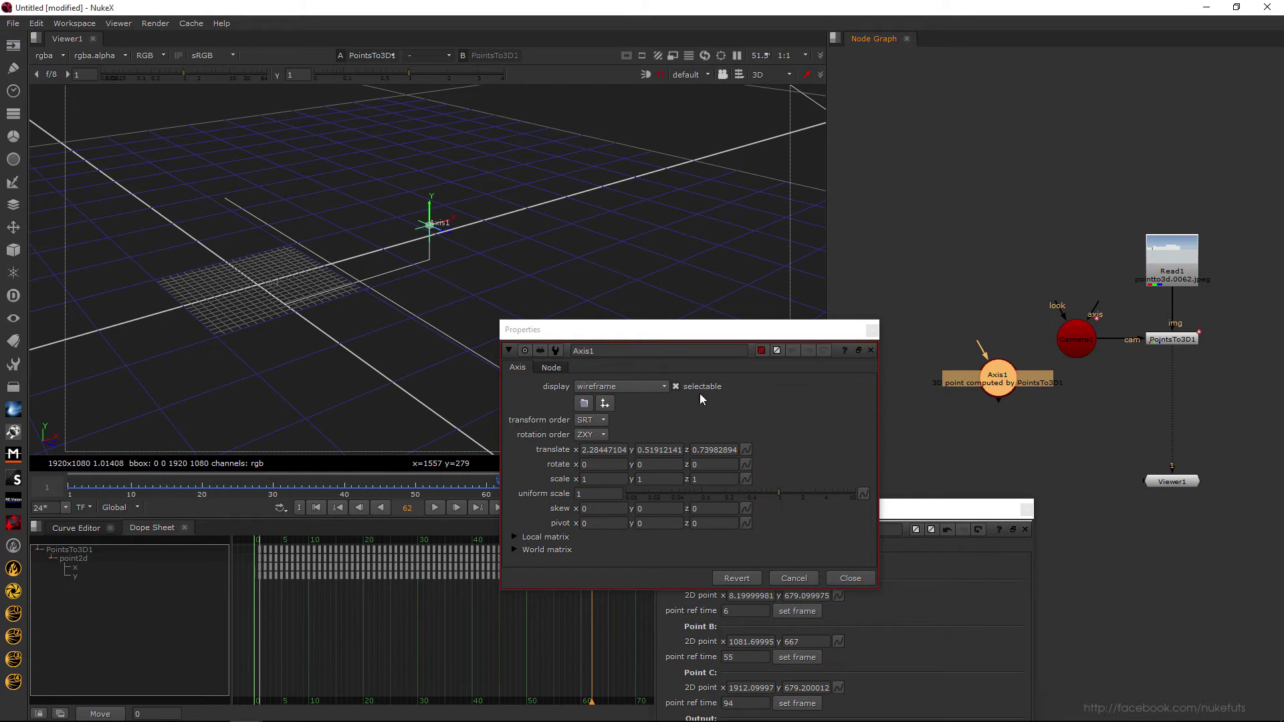
left_click(871, 350)
- Return to the 2D footage, set the Axis node apart from the camera node, and close the PointsTo3D1 properties
left_click_drag(950, 511, 1022, 257)
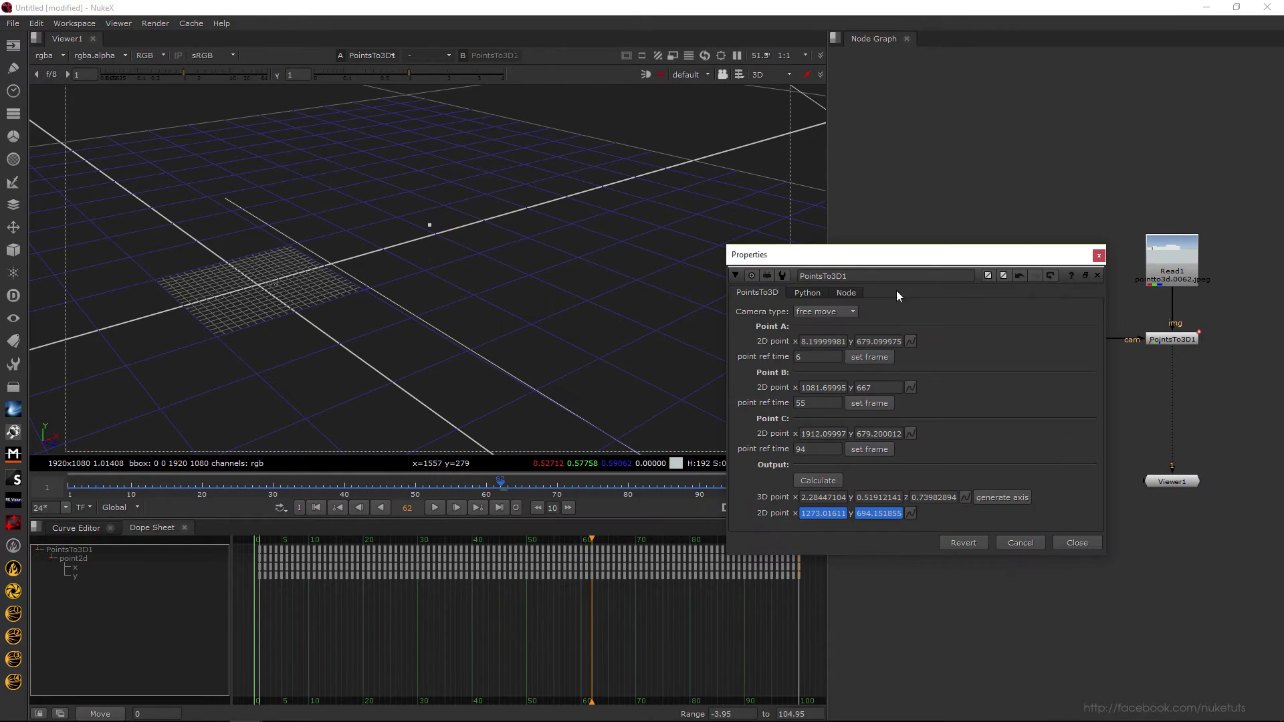
key("Tab")
left_click(1077, 545)
left_click_drag(1026, 356, 908, 408)
double_click(1131, 414)
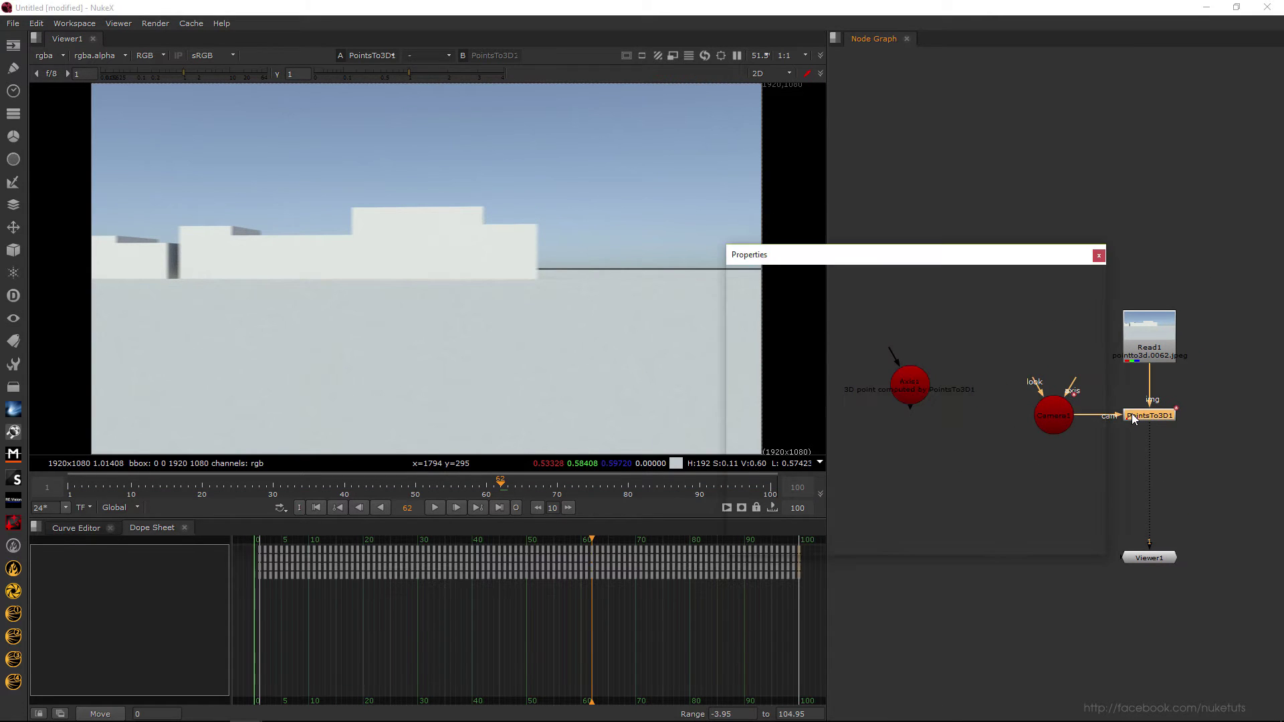
left_click(1042, 324)
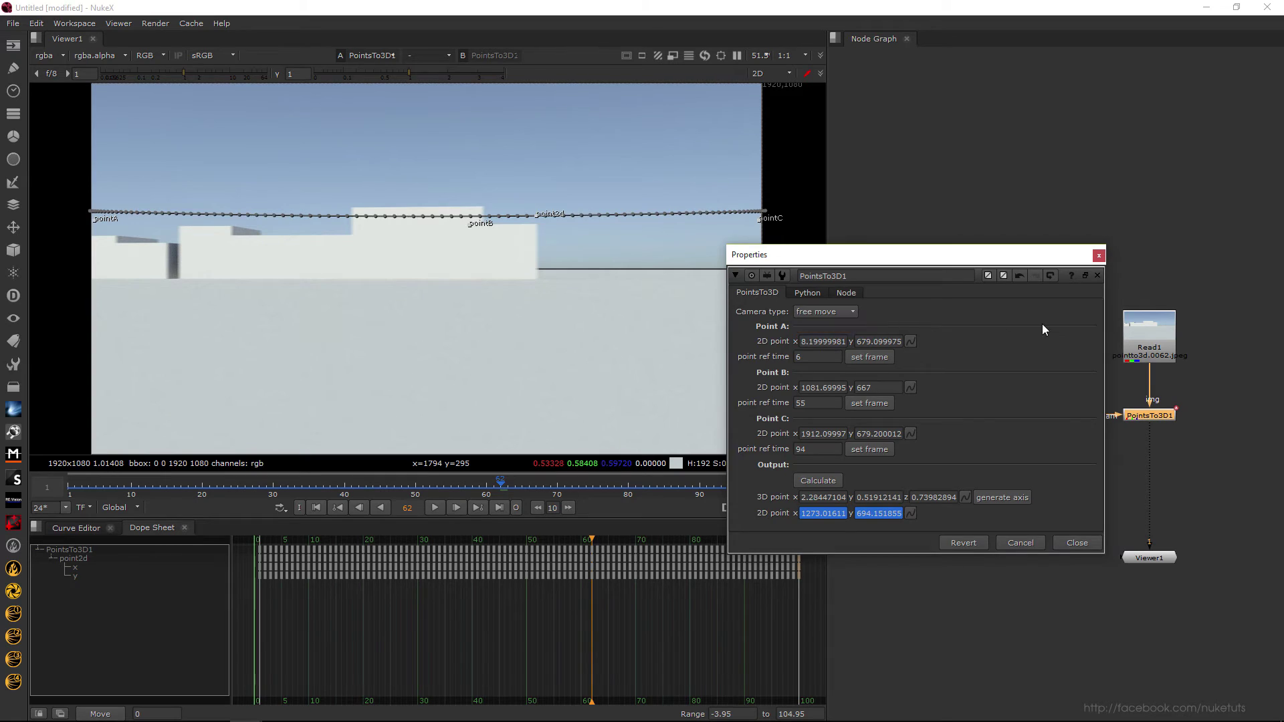
left_click(1098, 276)
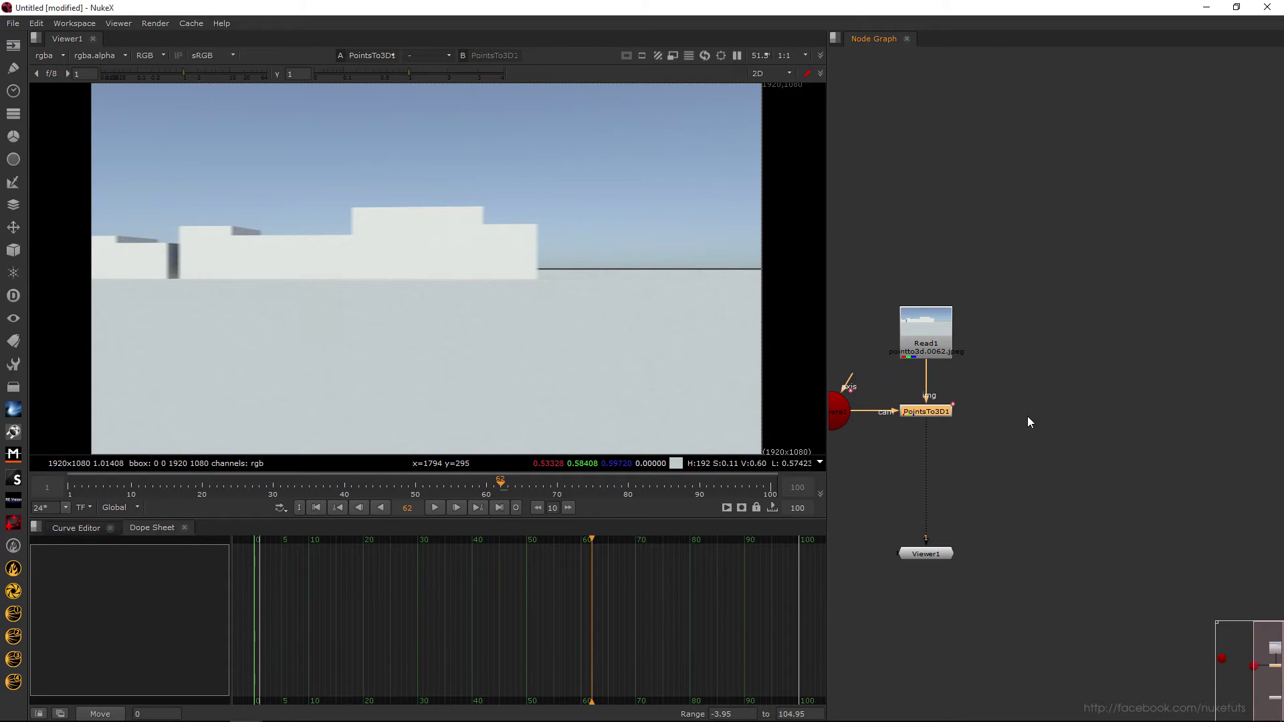
- Duplicate PointsTo3D1, connect the copy to Read1 and the camera, and open the copy's properties
key("ctrl+v")
left_click_drag(1051, 399, 957, 337)
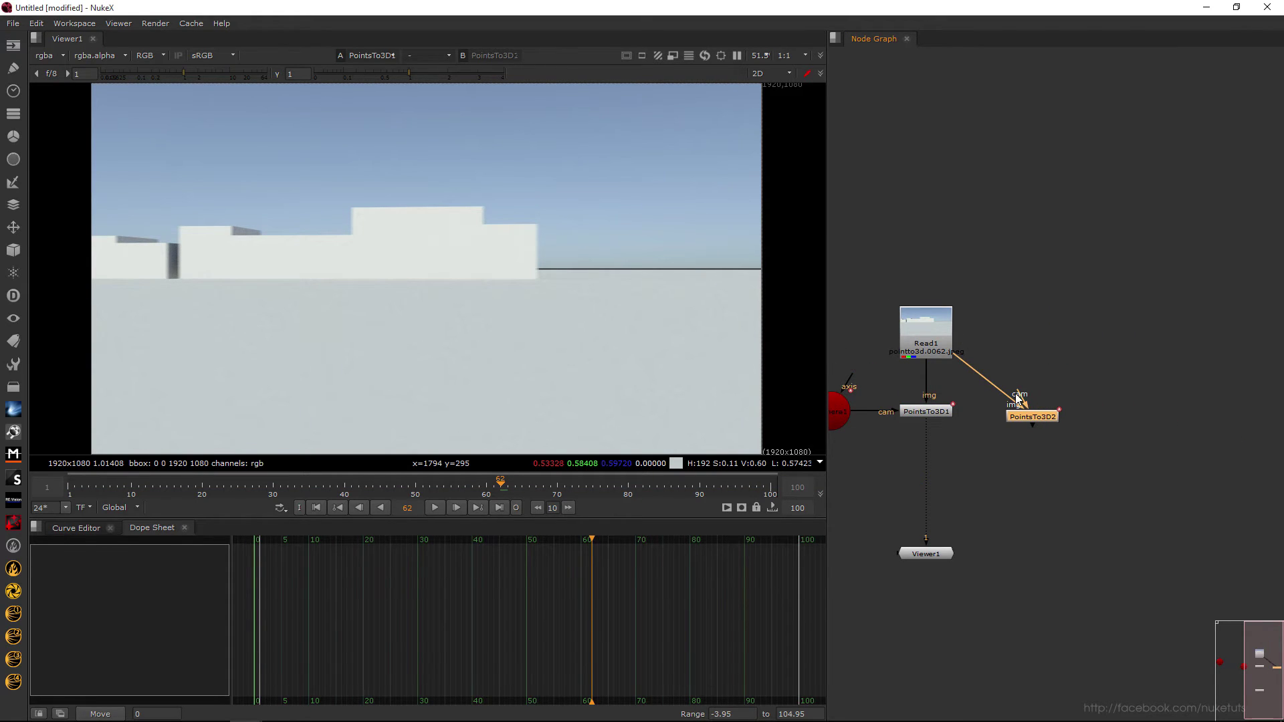
left_click_drag(1019, 407, 1069, 405)
double_click(1070, 405)
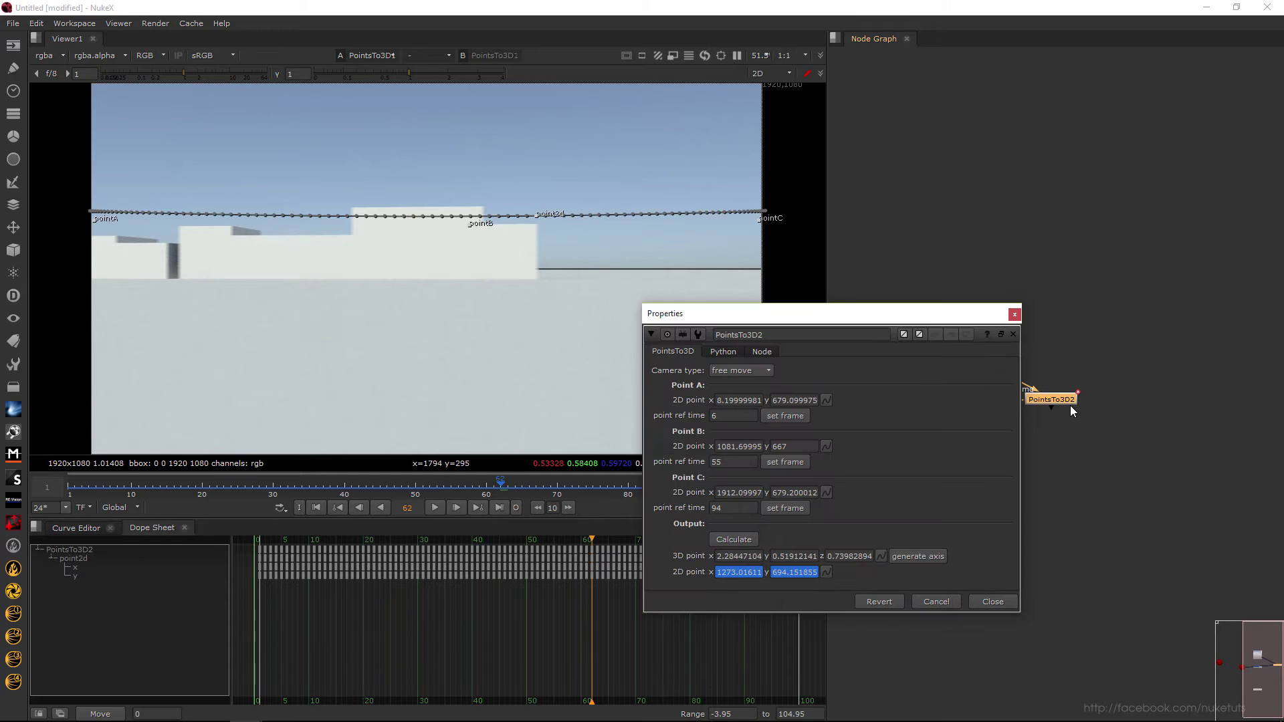
- Set the camera type of PointsTo3D2 to nodal and calculate its 3D point
left_click(773, 370)
left_click(749, 385)
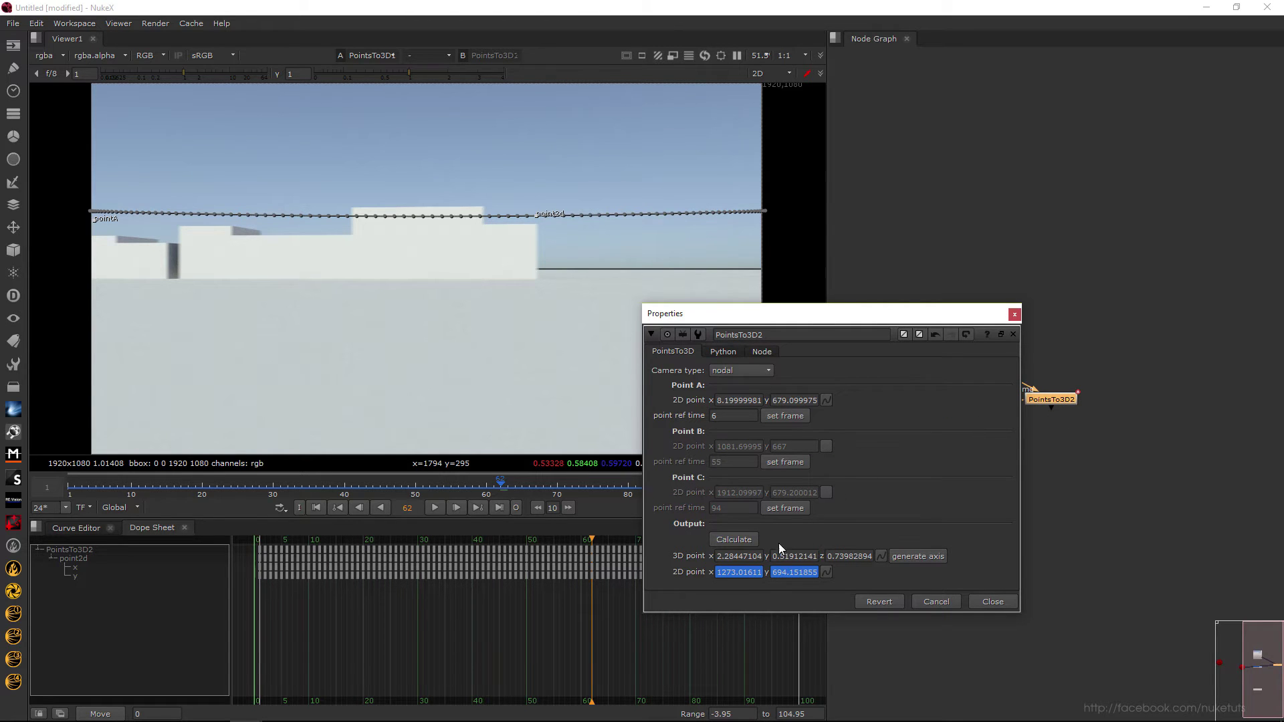
left_click(629, 384)
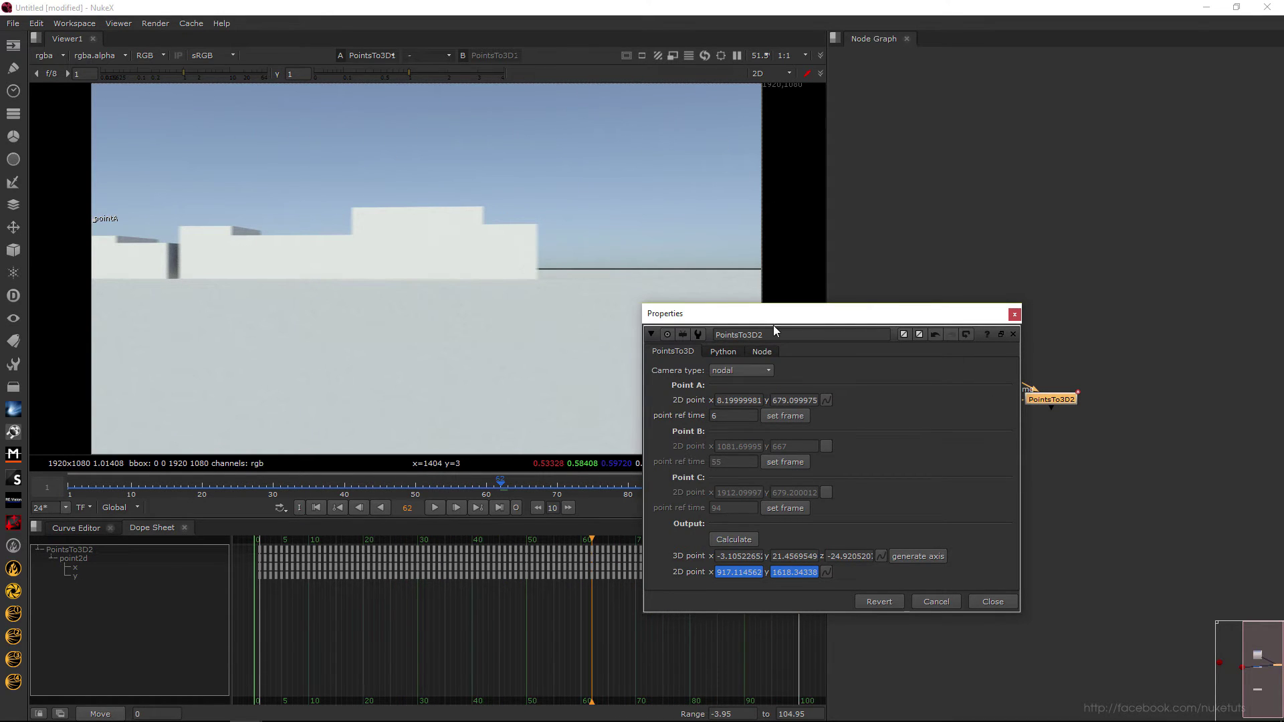
- At frame 58, place Point A of PointsTo3D2 on the building's upper corner, at about x 1163.6, y 666
left_click_drag(386, 493, 473, 497)
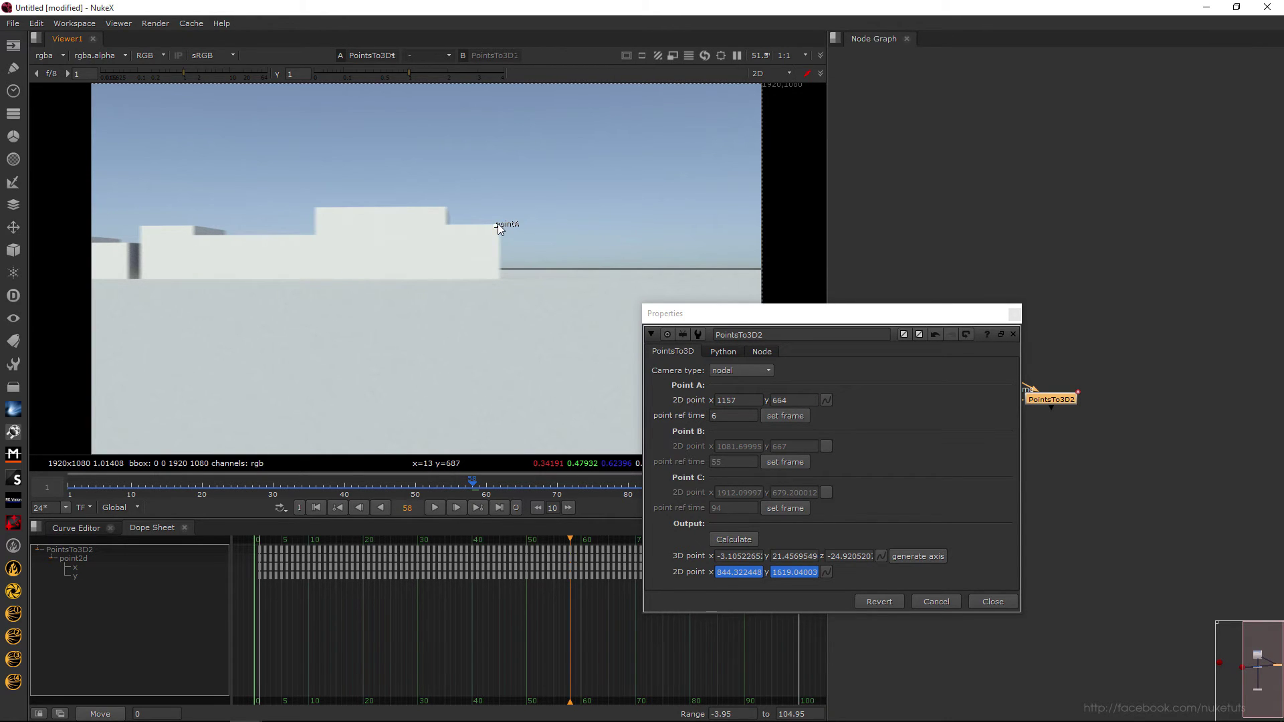
scroll(499, 229, "up", 8)
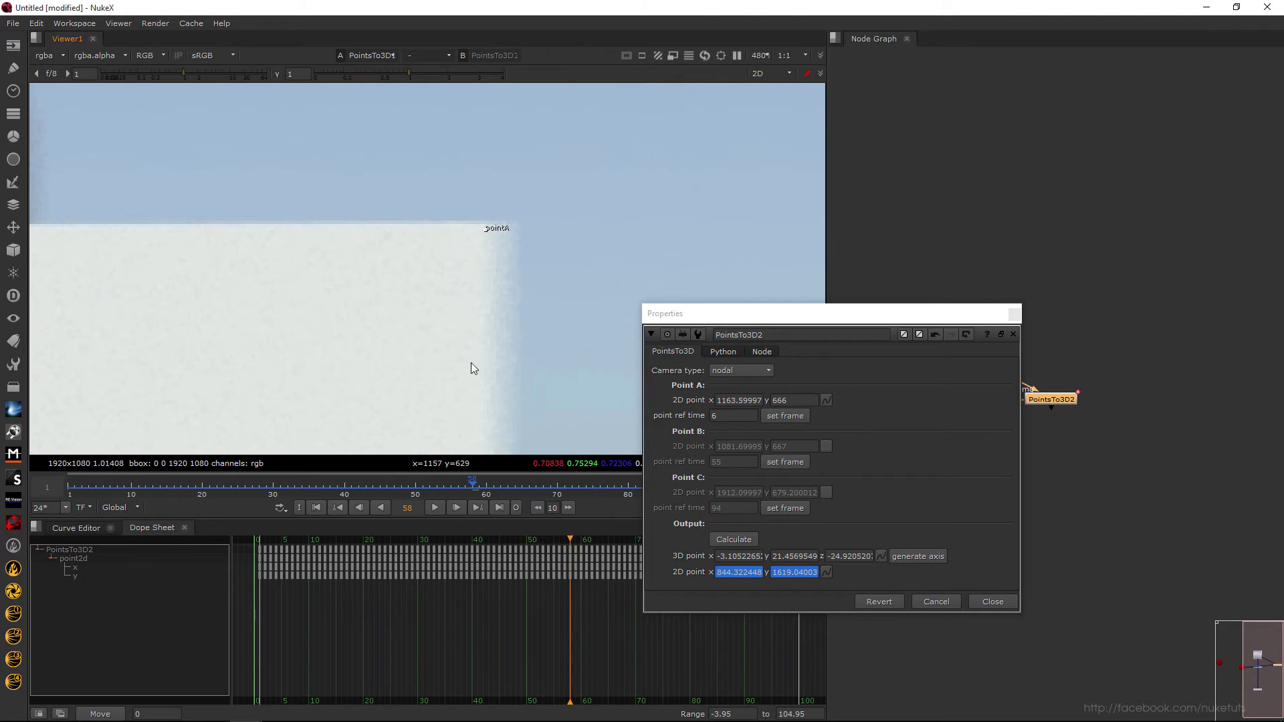
key("f")
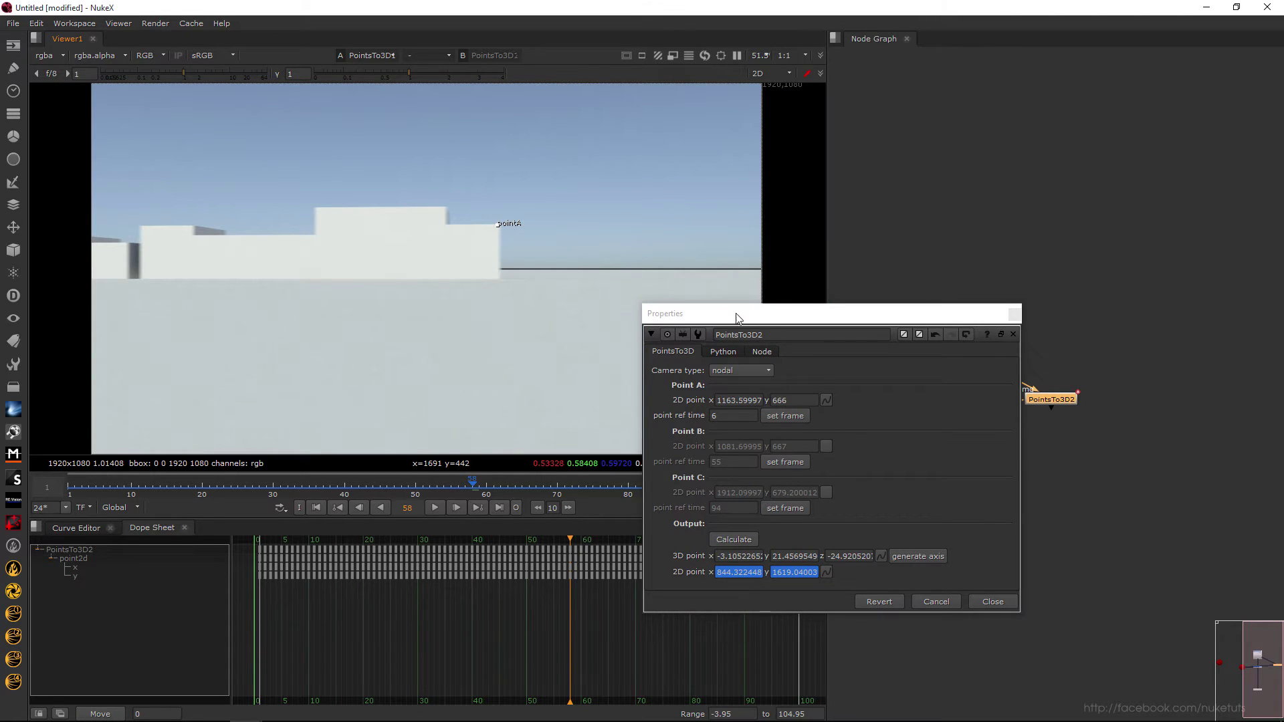
- Move the PointsTo3D2 properties window clear of the footage and recalculate the 3D point from the repositioned Point A
left_click_drag(737, 318, 685, 350)
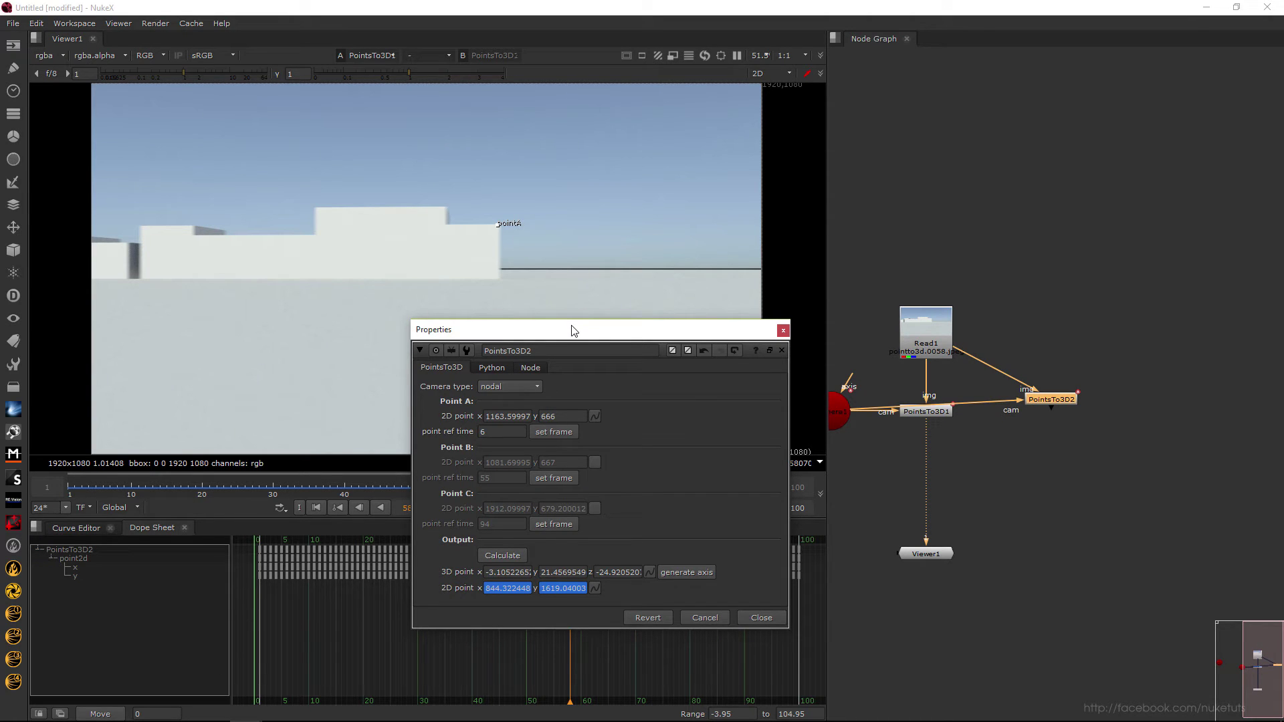
left_click_drag(572, 330, 1002, 348)
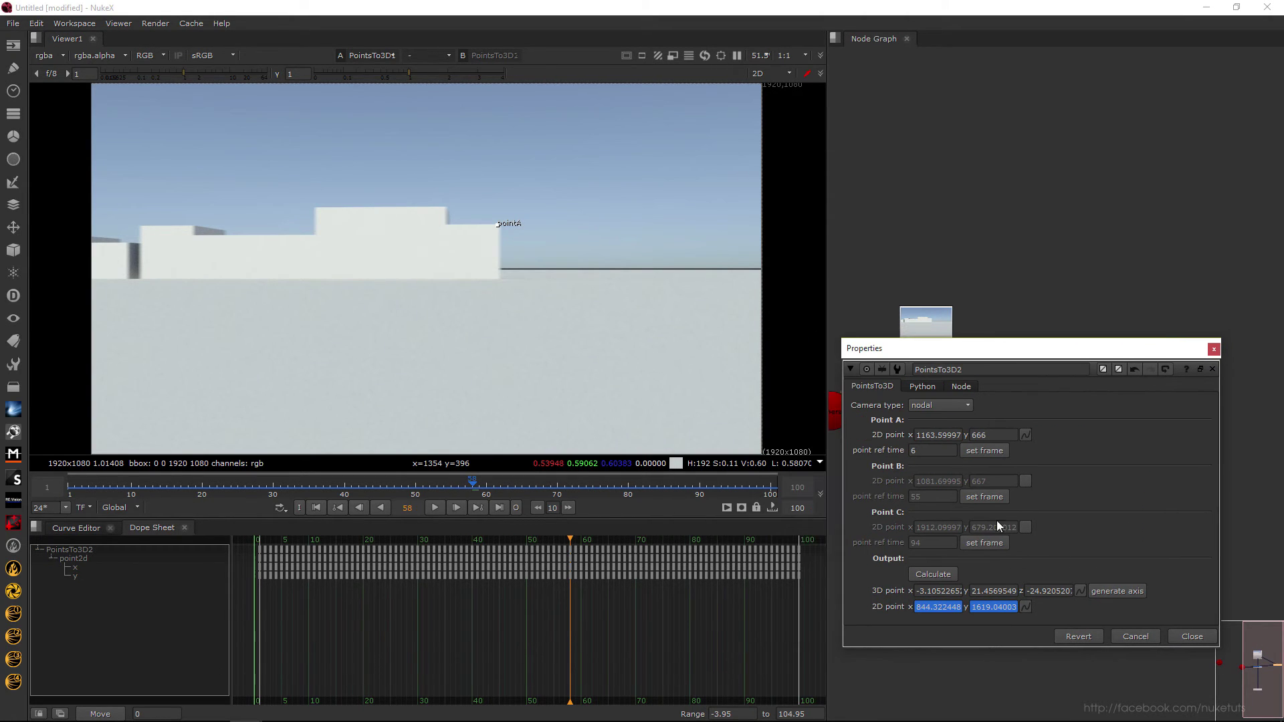
left_click(933, 569)
left_click(622, 386)
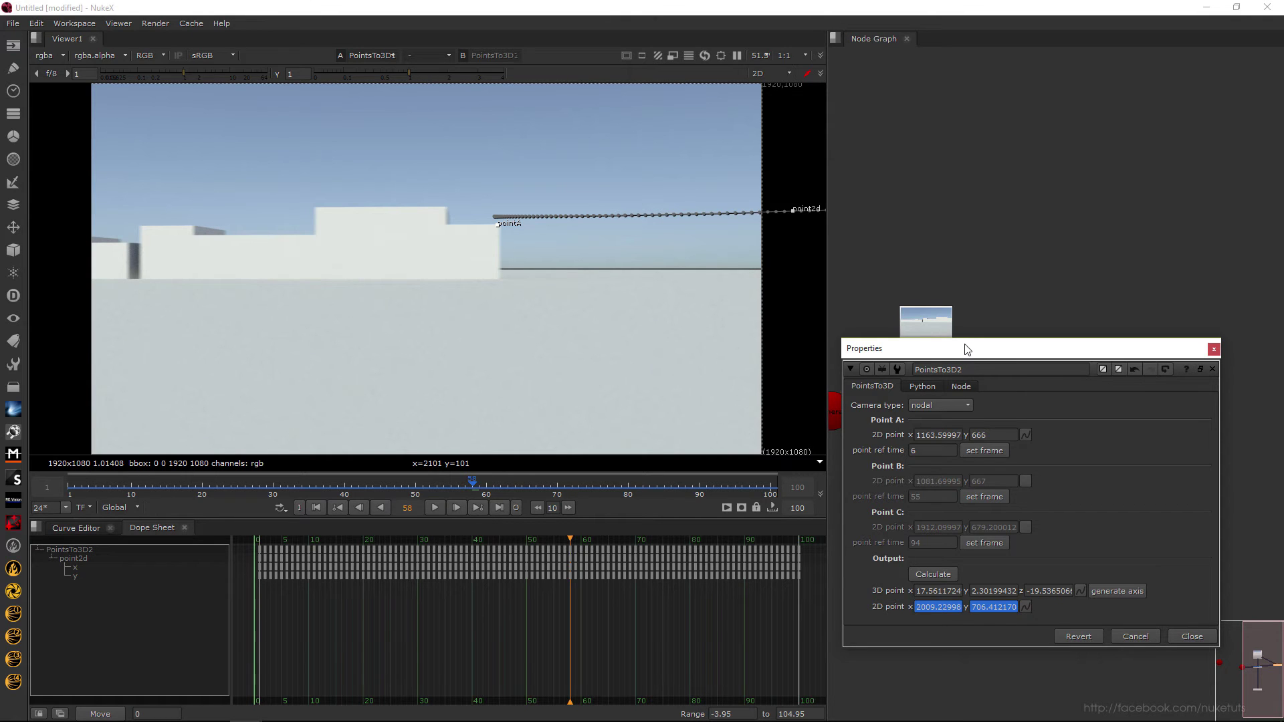
- Examine where the recalculated nodal point lies relative to the camera and the grid in the 3D view
key("Tab")
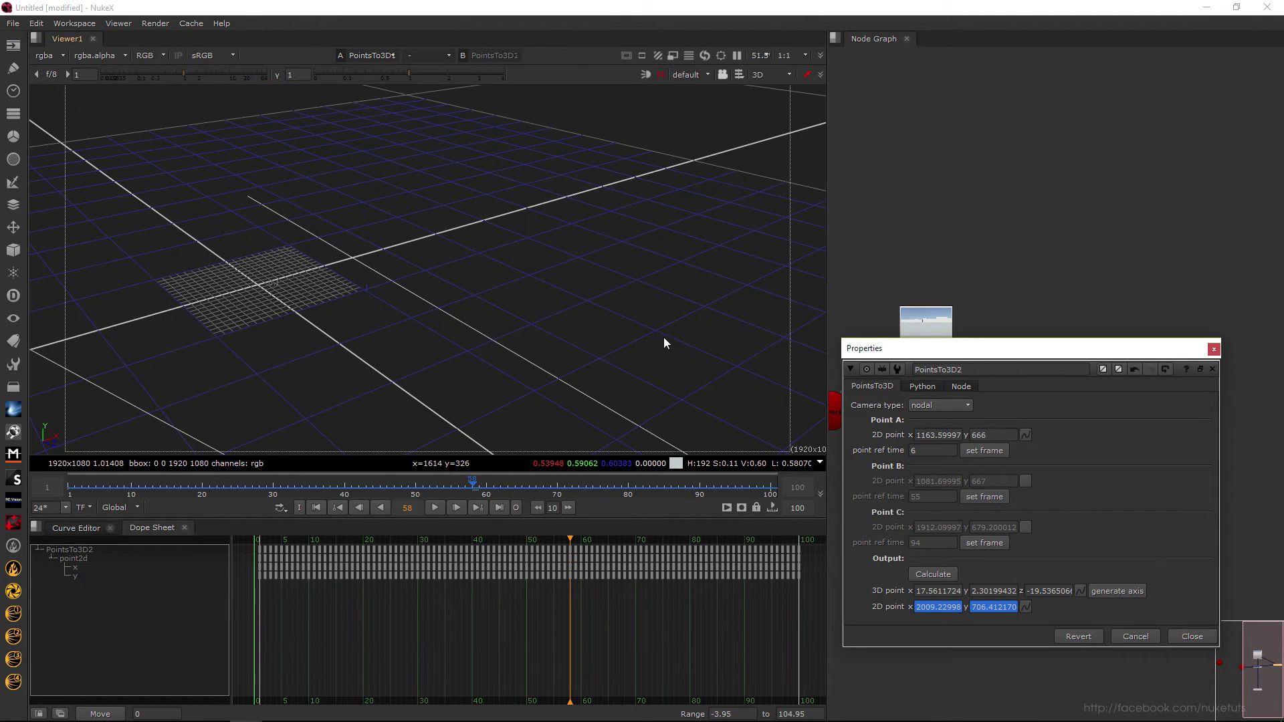
left_click_drag(1037, 350, 1002, 444)
key("f")
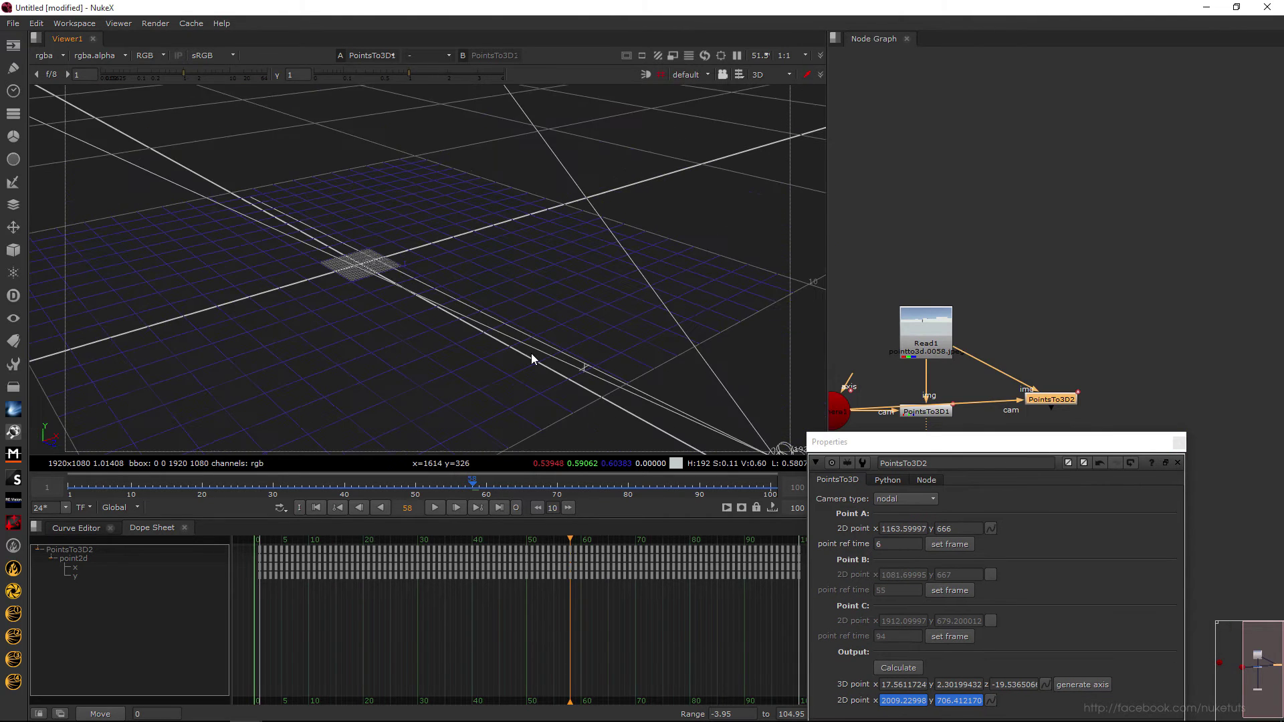
scroll(630, 318, "down", 8)
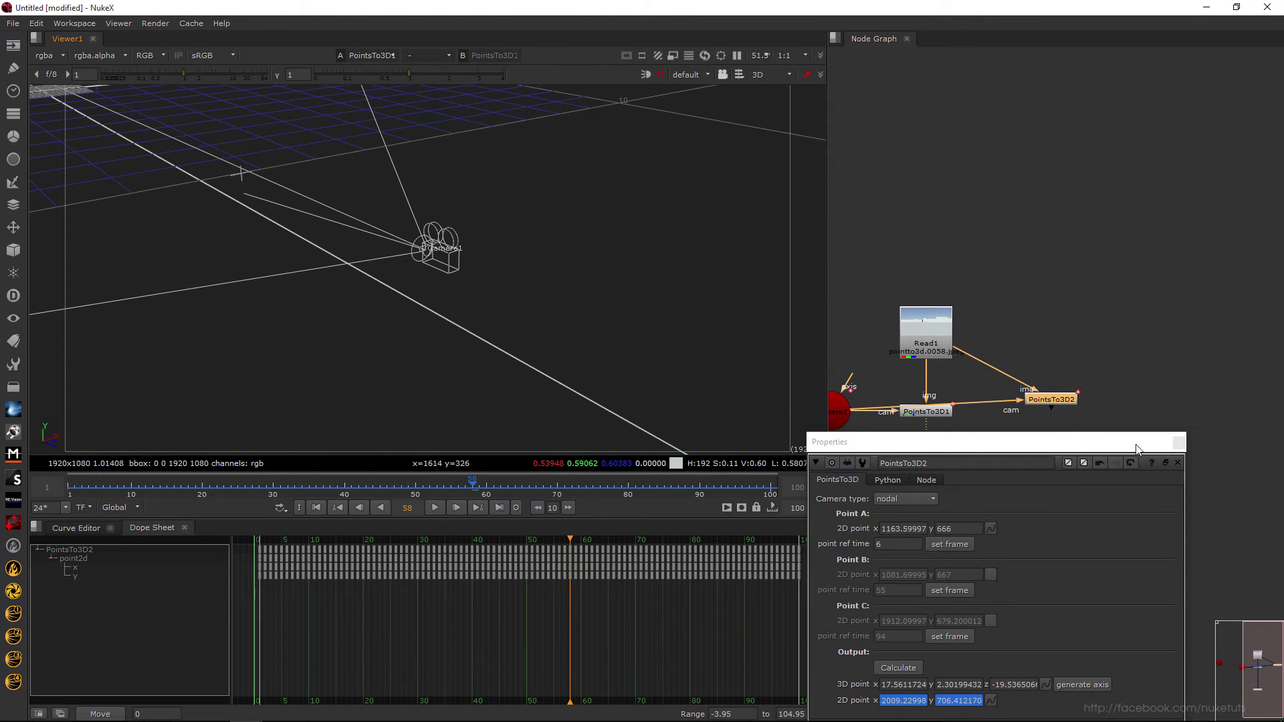
left_click_drag(1138, 444, 1187, 448)
left_click(1179, 443)
double_click(1052, 399)
scroll(497, 282, "up", 5)
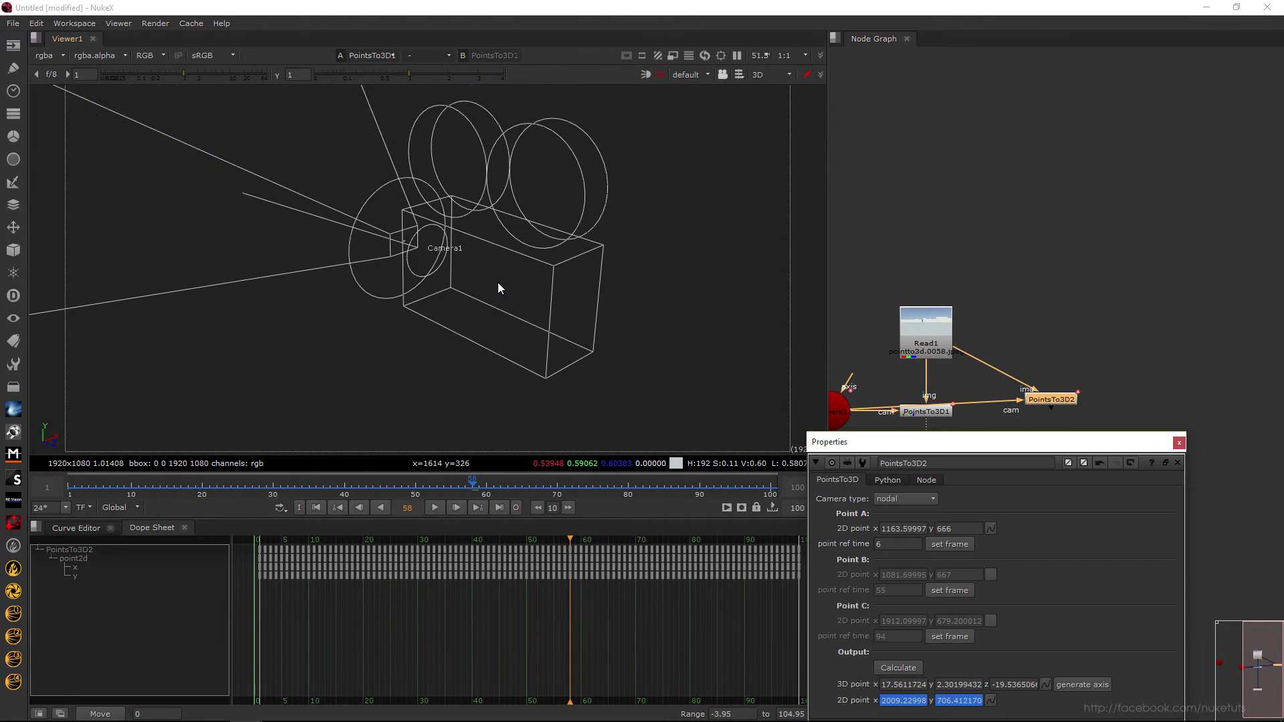
left_click_drag(671, 289, 568, 362)
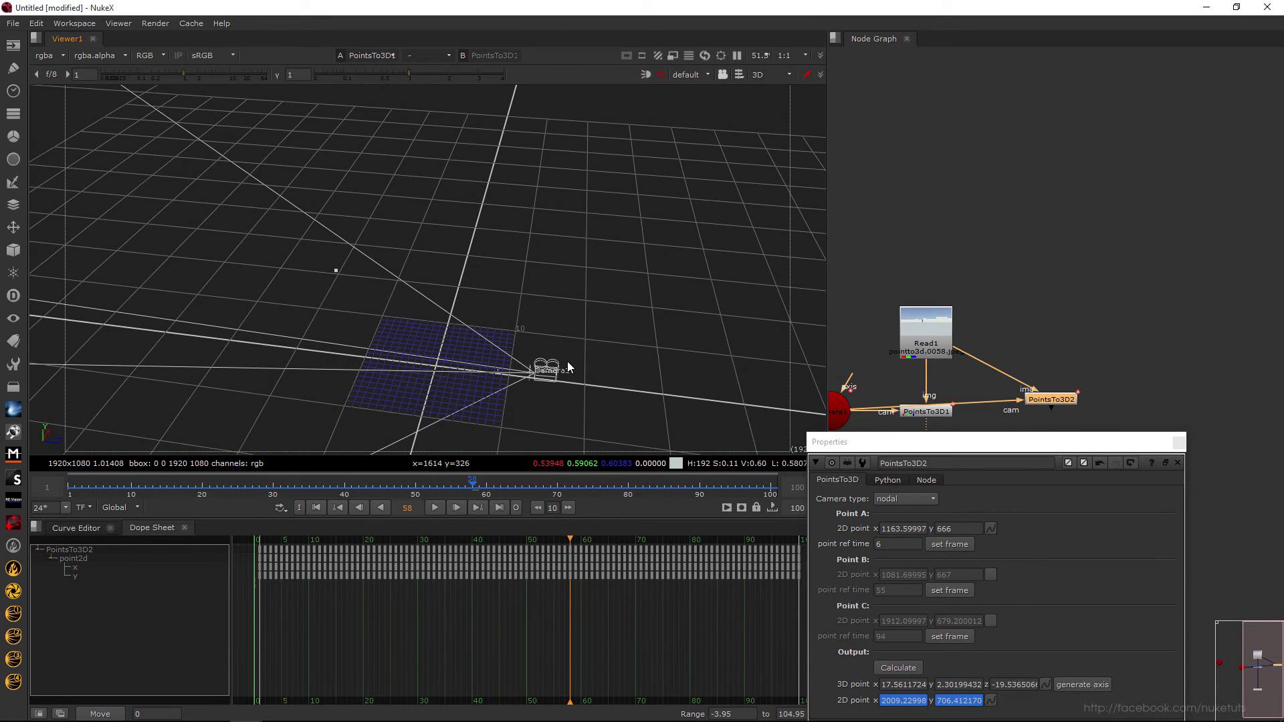
- Play the footage to check the nodal point's 2D path against the building corner and its position in 3D
key("Tab")
key("l")
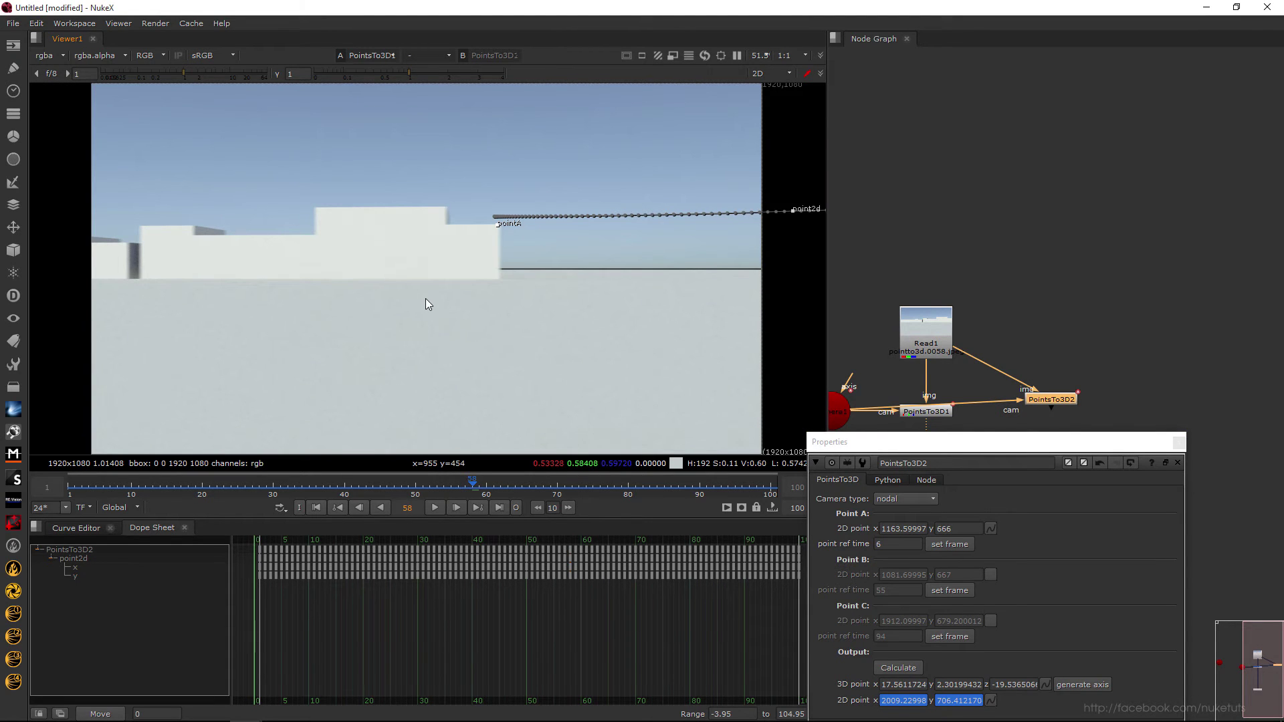
scroll(428, 305, "down", 3)
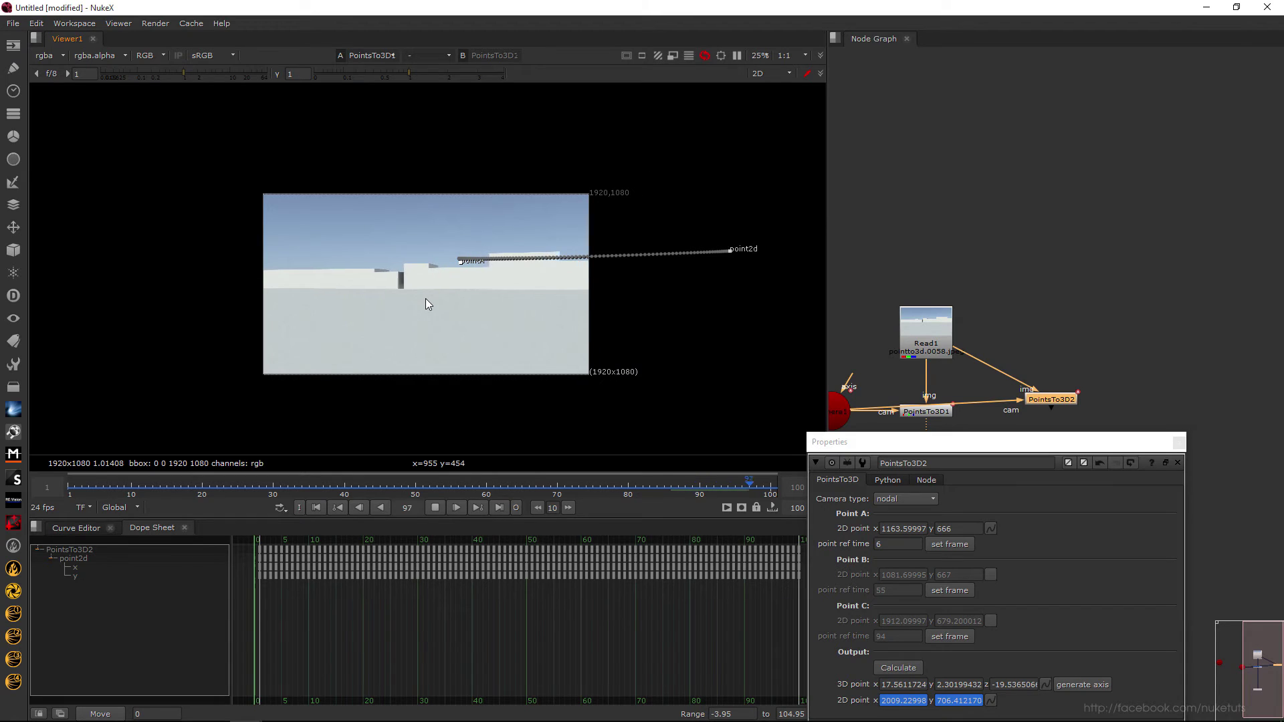
scroll(497, 271, "up", 4)
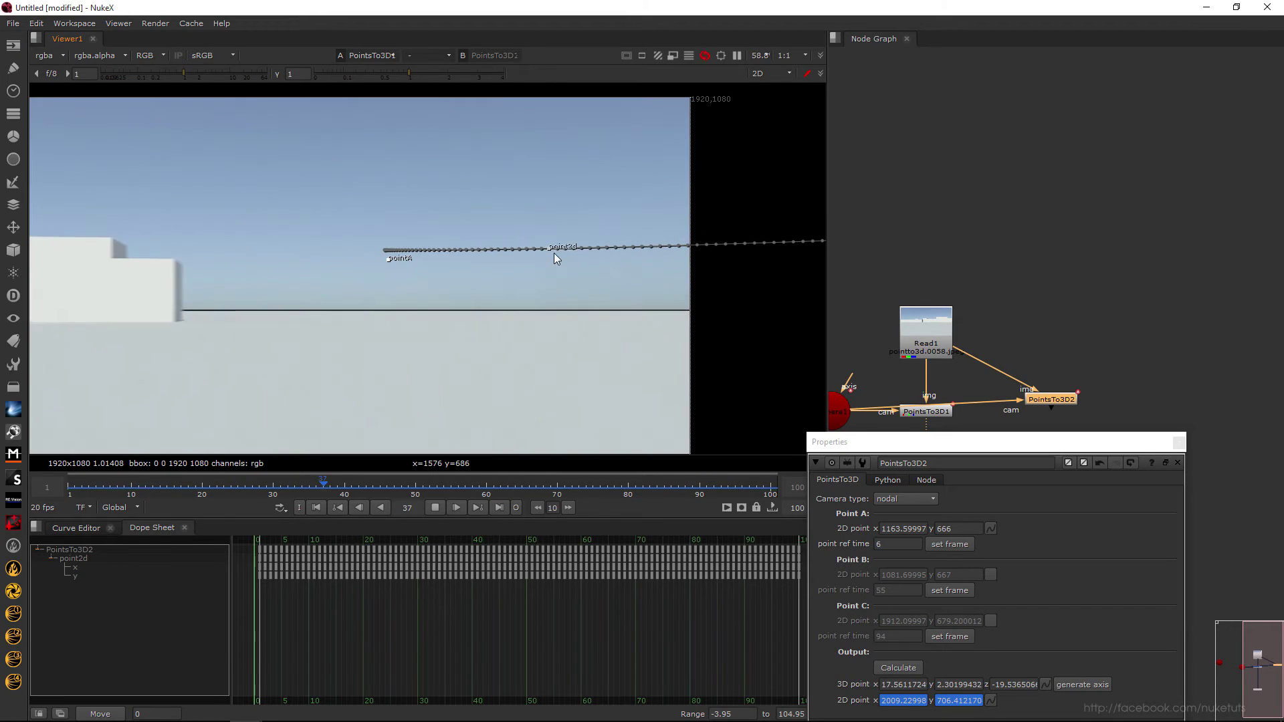
key("Tab")
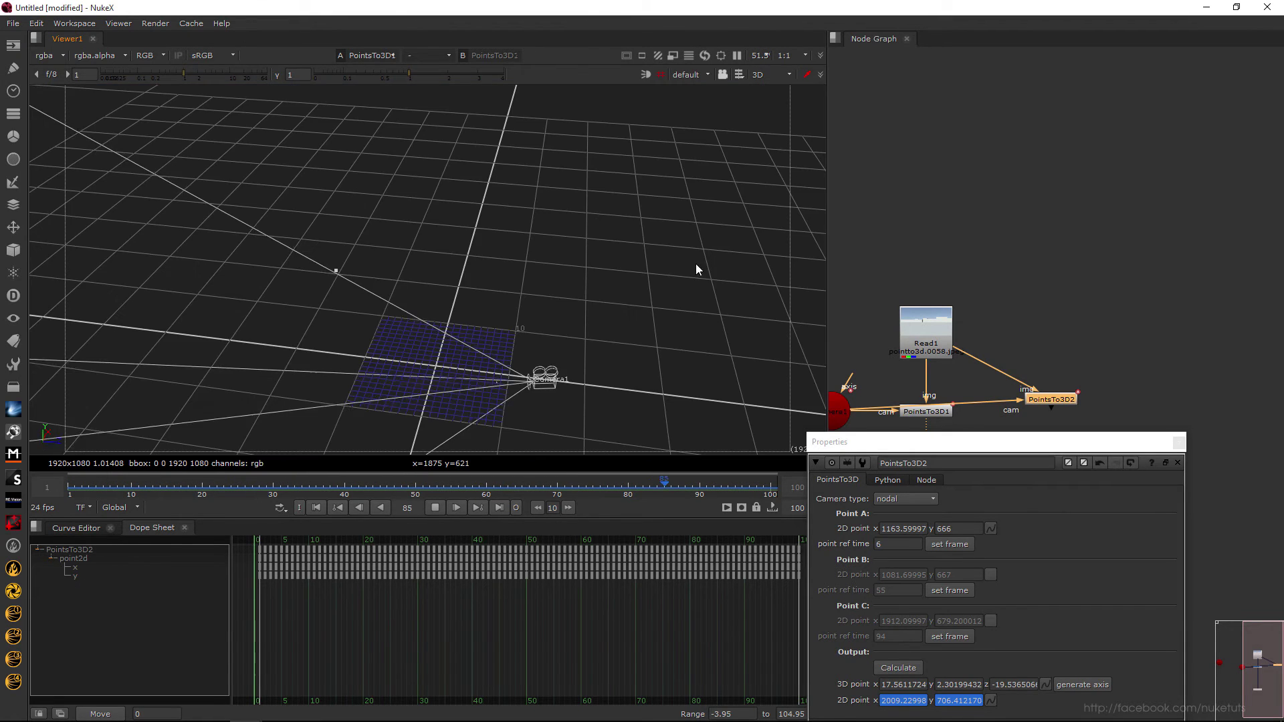
- Open the PointsTo3D1 properties and compare its free-move point with the nodal point in the 3D view
left_click_drag(432, 315, 566, 192)
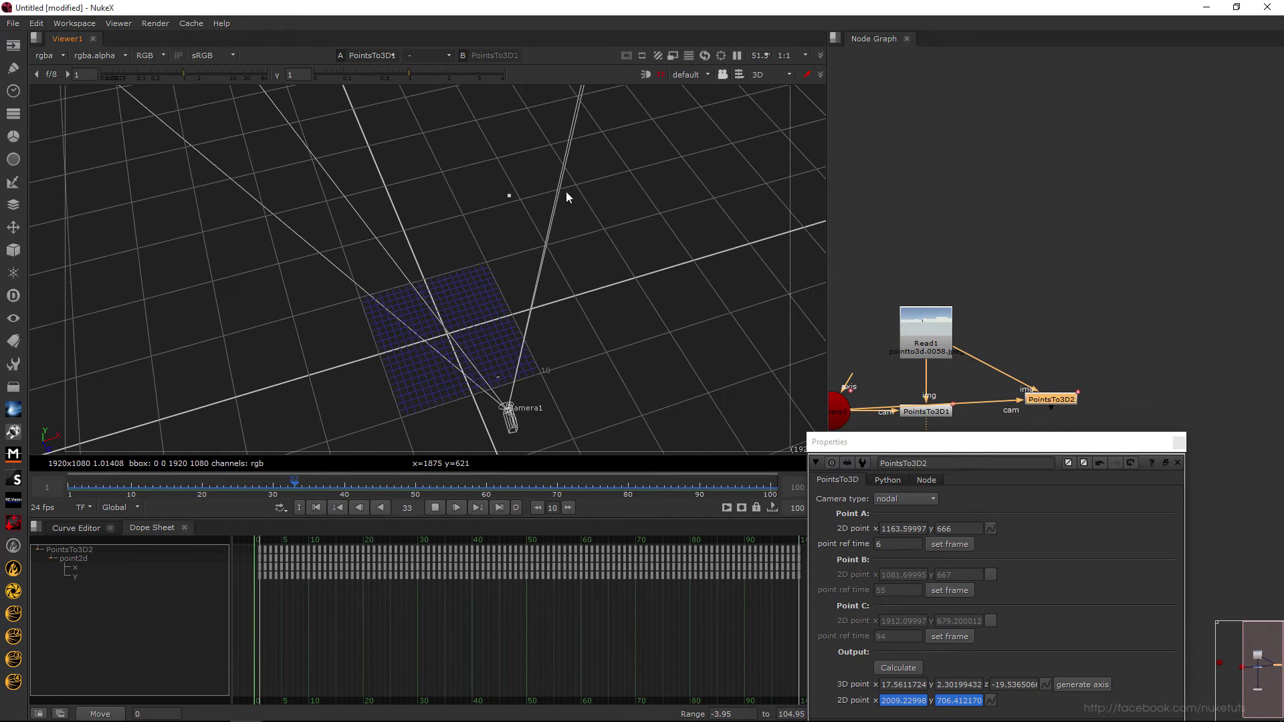
double_click(928, 412)
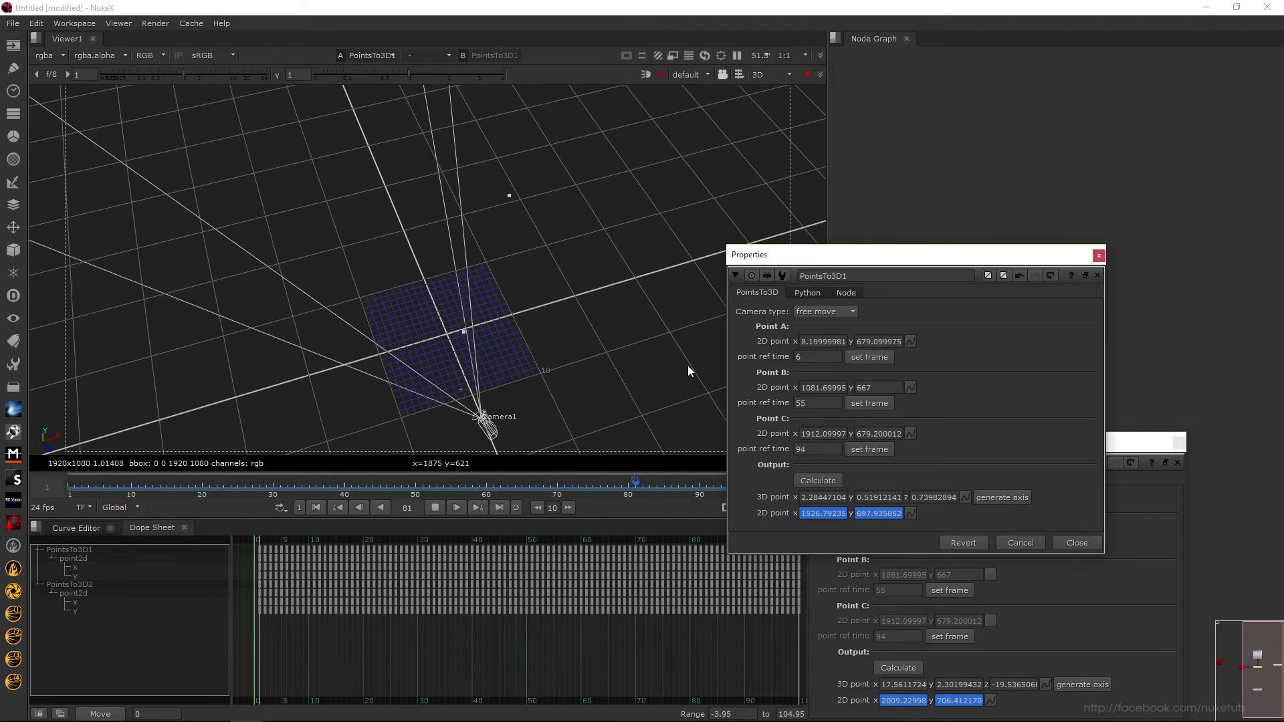
left_click_drag(494, 355, 459, 278)
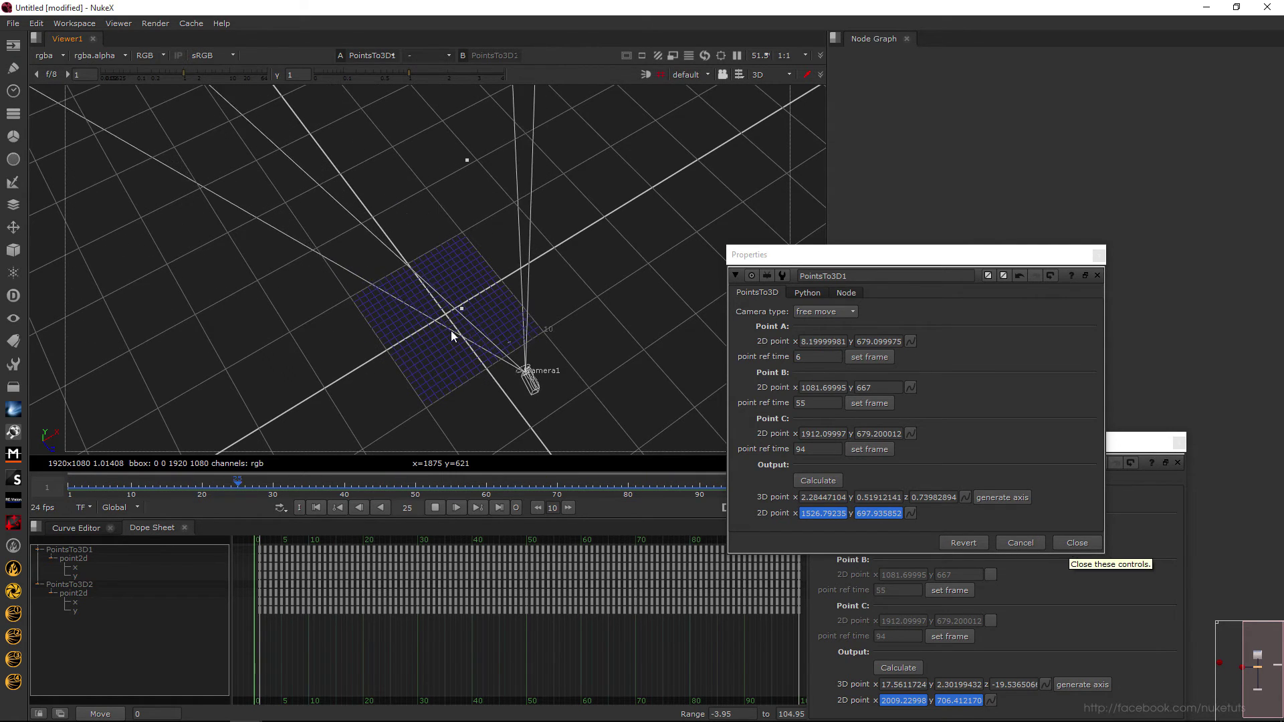
- Close both PointsTo3D properties windows and return the viewer to the 2D footage
left_click(1180, 442)
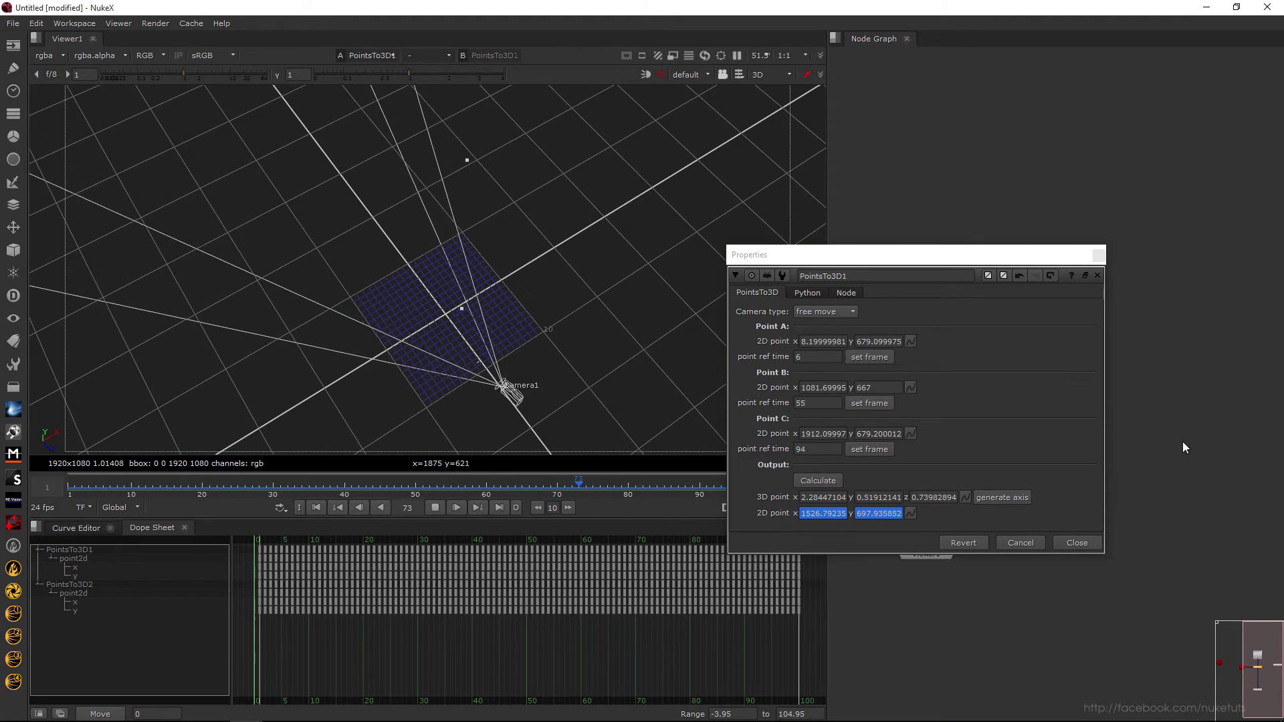
left_click(1078, 547)
key("Tab")
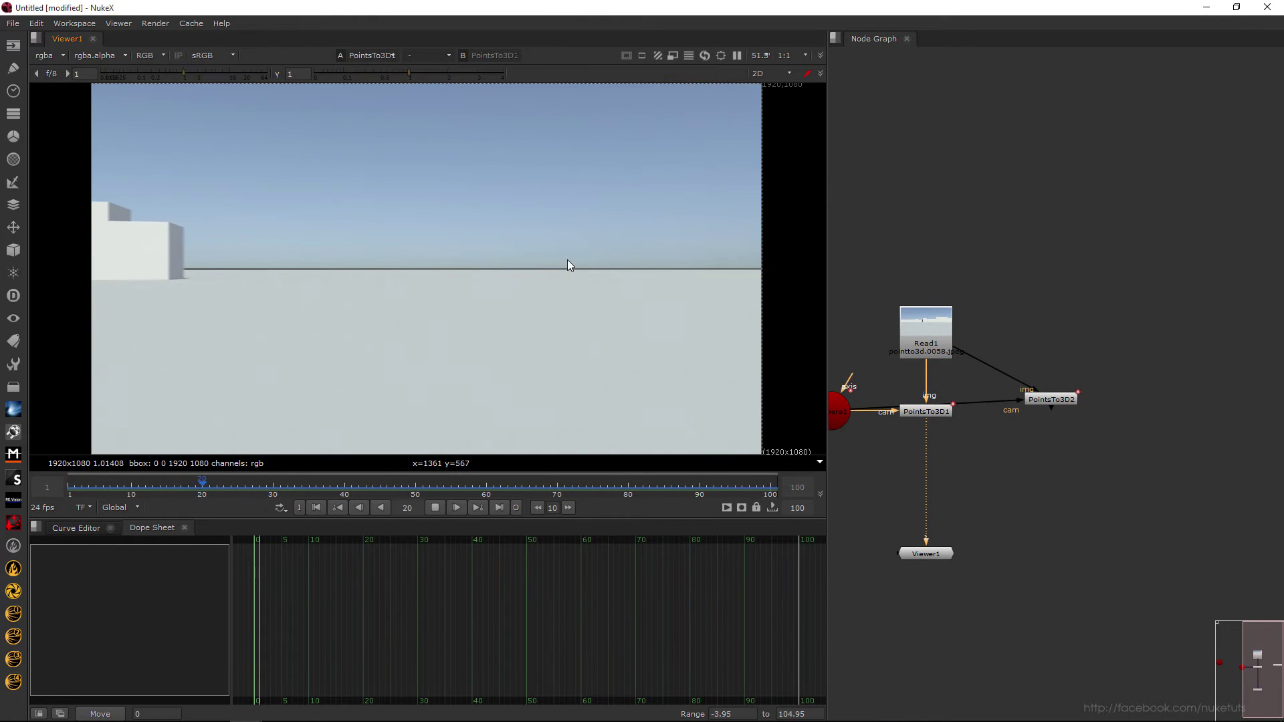
type("f")
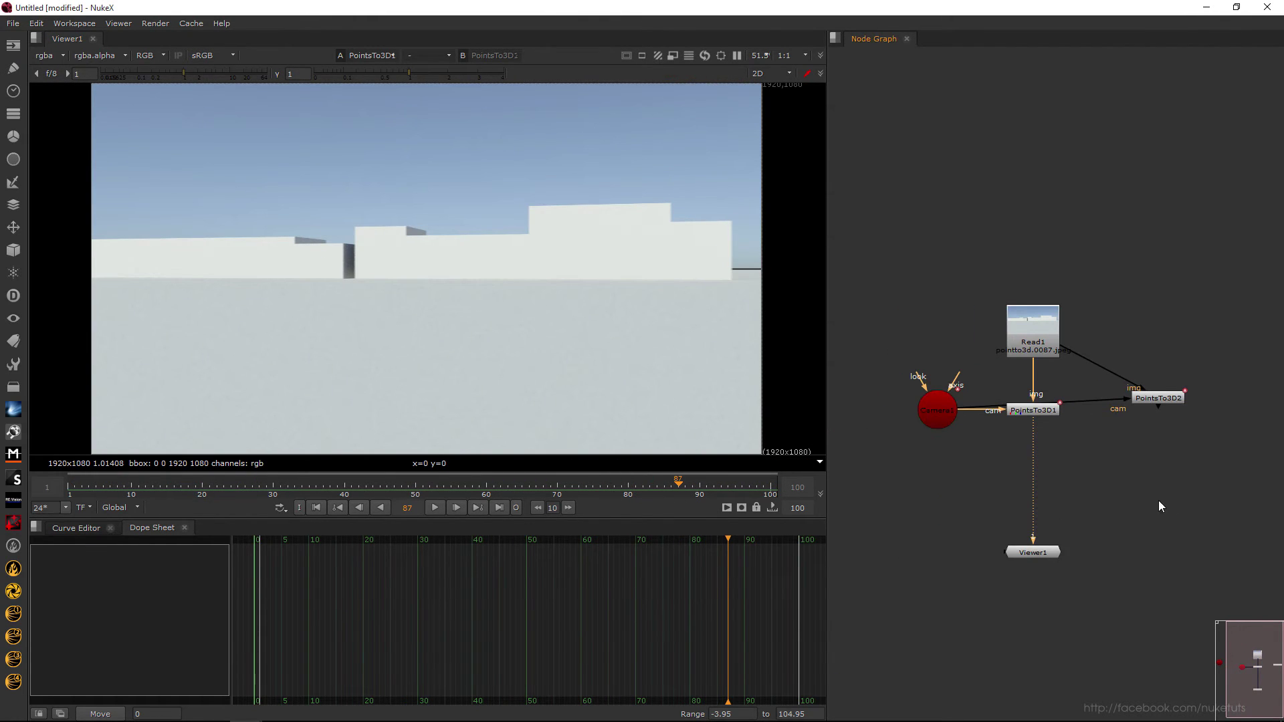
- Add a Text node with the message "TEST" and close its properties
type("text")
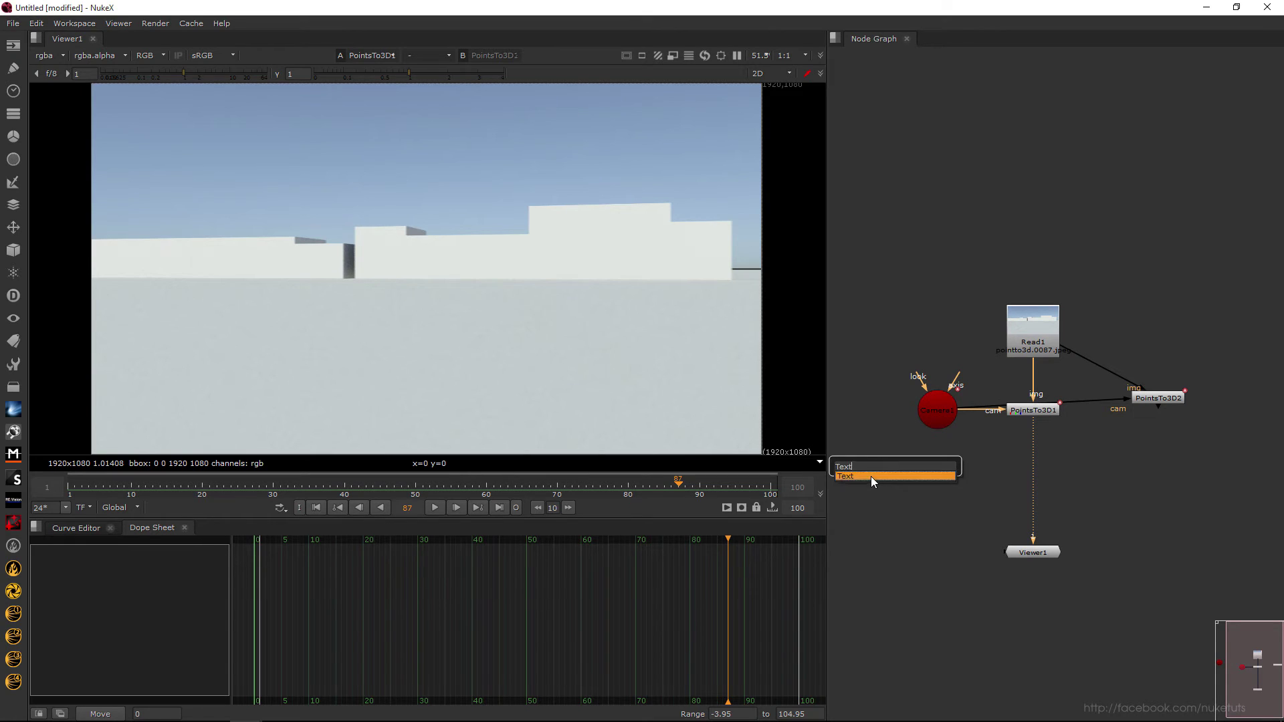
key("Return")
left_click(662, 495)
type("TEST")
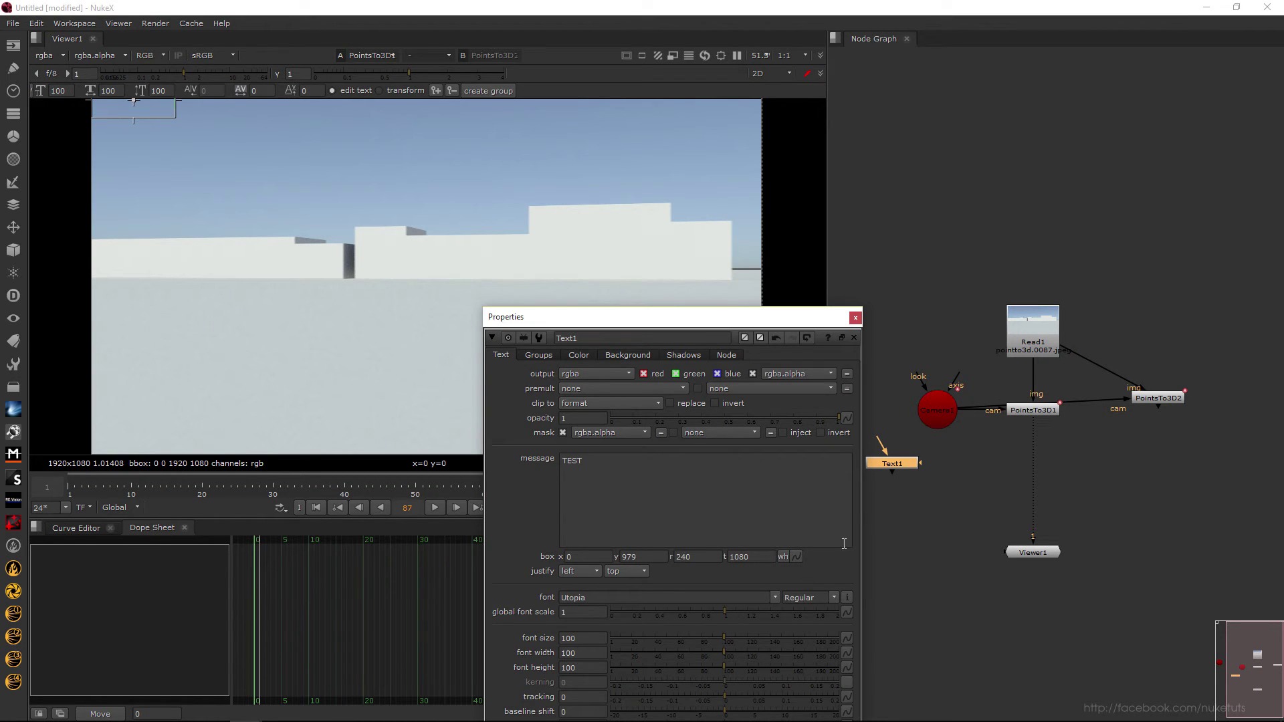
left_click(855, 318)
- Reposition the Text1 node beside the camera node and add a Card node fed by it
left_click_drag(892, 468, 856, 426)
key("Tab")
type("card")
key("Return")
left_click(871, 473)
- Add a ScanlineRender node below Card1, close the open properties, and connect its obj/scn input to Card1
key("Tab")
type("scan")
key("Return")
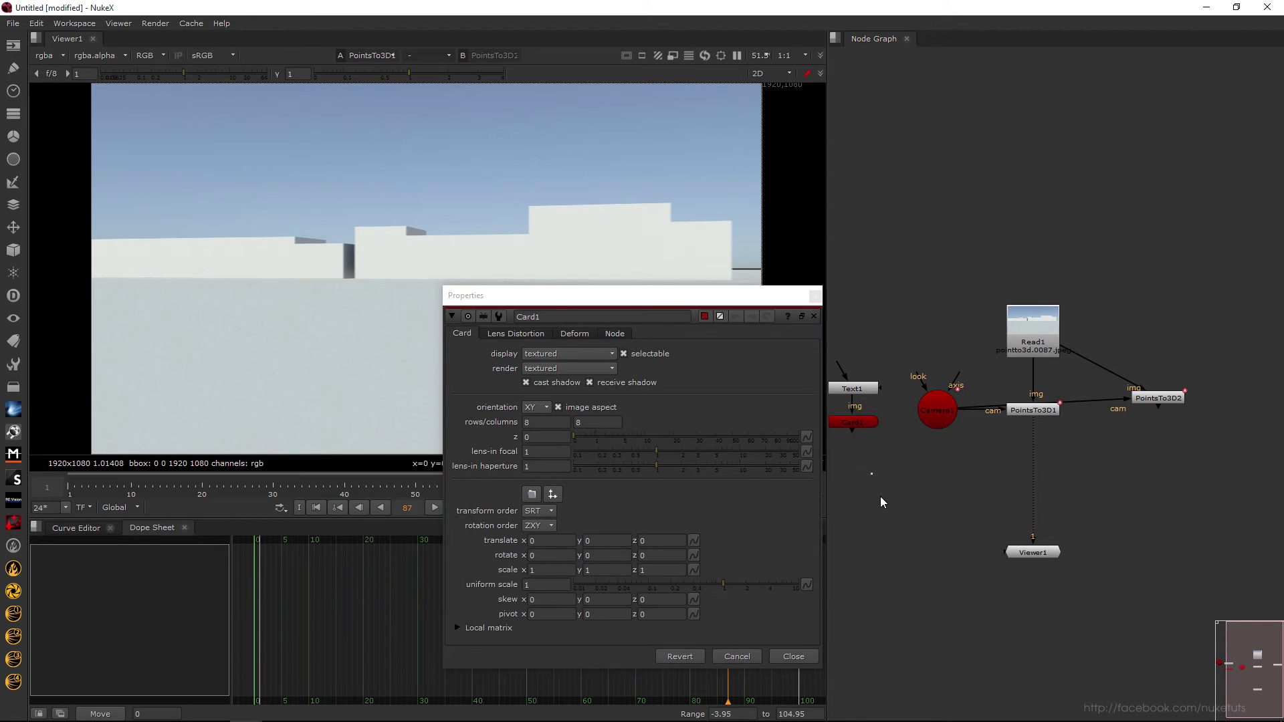
key("Escape")
key("Escape")
left_click_drag(868, 453, 856, 421)
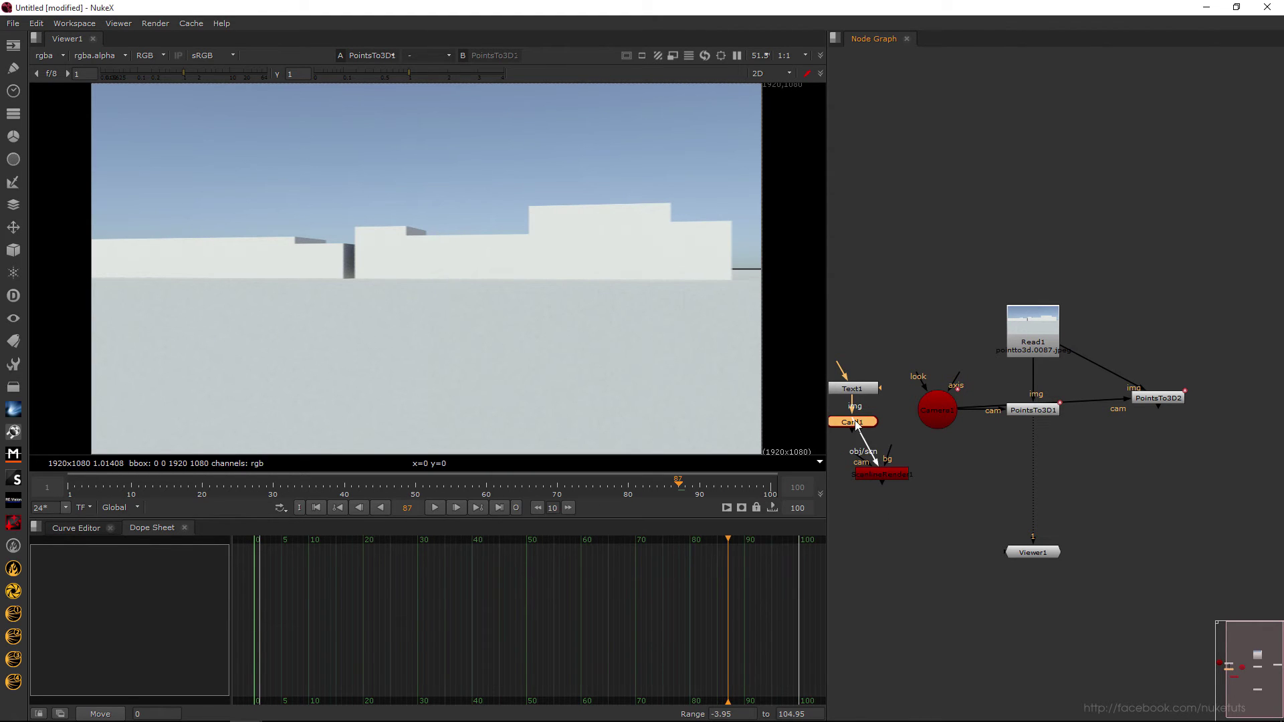
- Make room in the node graph by moving Axis1 up, add a Scene node, and close its properties
left_click_drag(887, 477, 959, 450)
left_click(931, 431)
key("Tab")
type("sd")
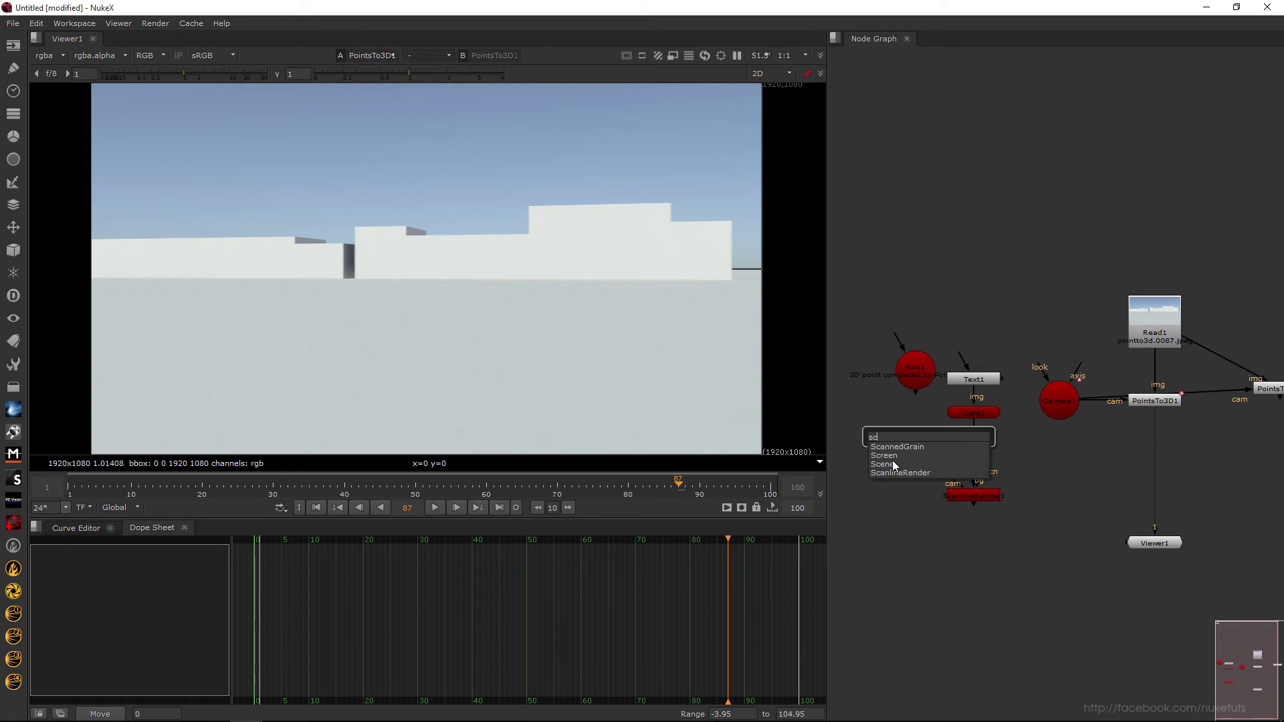
left_click(893, 463)
left_click(917, 380)
left_click_drag(925, 383, 915, 311)
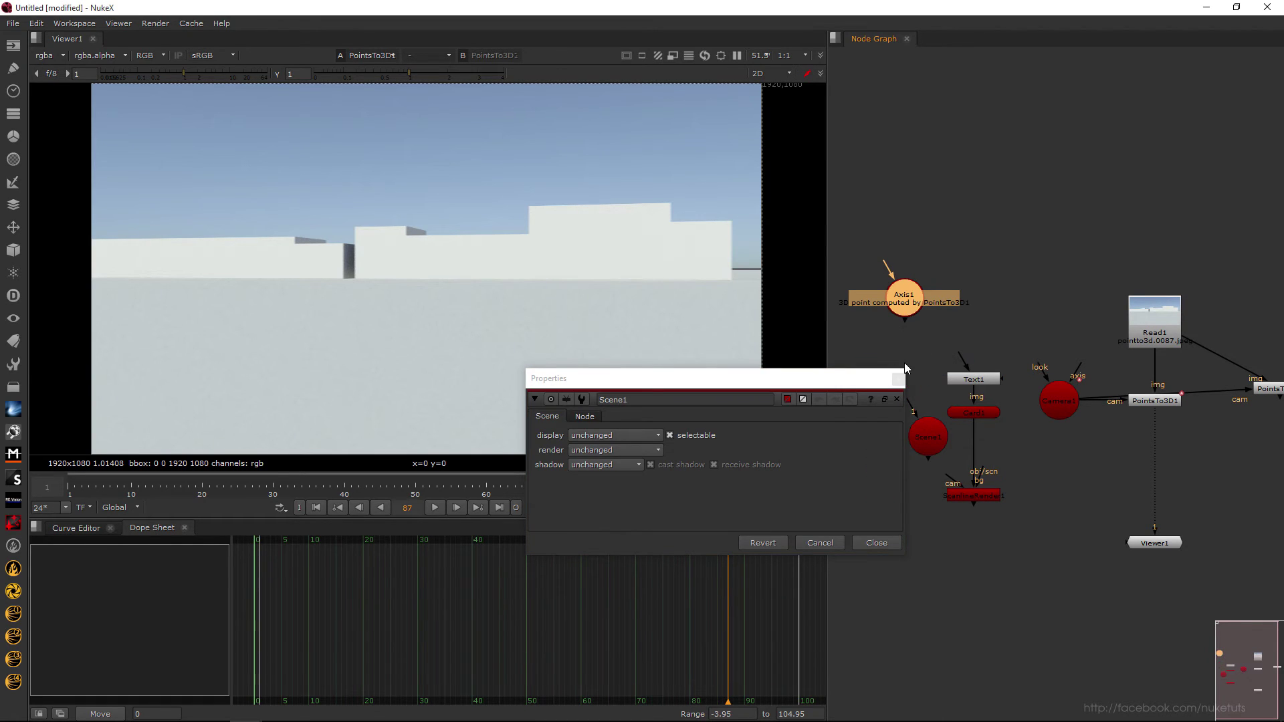
left_click(898, 379)
- Route Card1 through Scene1 into the ScanlineRender, stack Text1 and Card1 above Scene1, and place Axis1 unconnected above them
left_click_drag(973, 424, 932, 377)
left_click(917, 400)
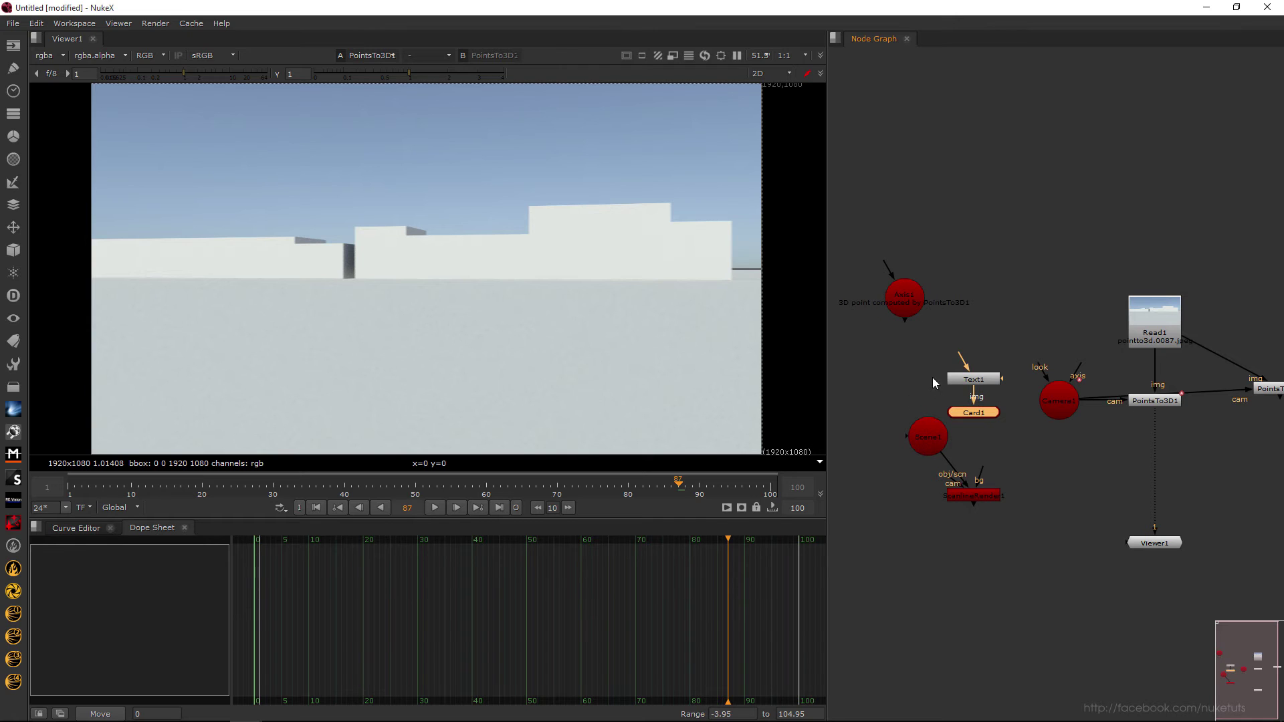
left_click_drag(1030, 445, 914, 334)
mouse_move(974, 415)
left_mouse_down()
mouse_move(920, 393)
mouse_move(940, 392)
left_mouse_up()
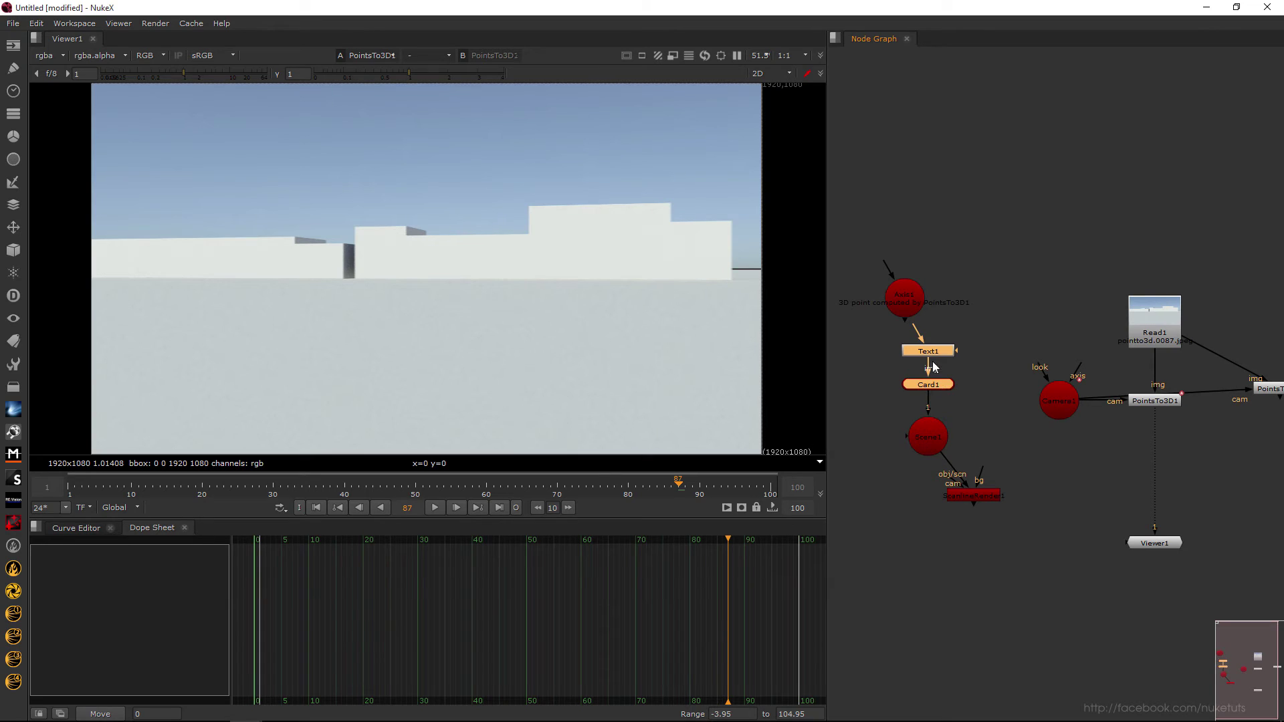
left_click(932, 362)
left_click_drag(910, 304, 942, 179)
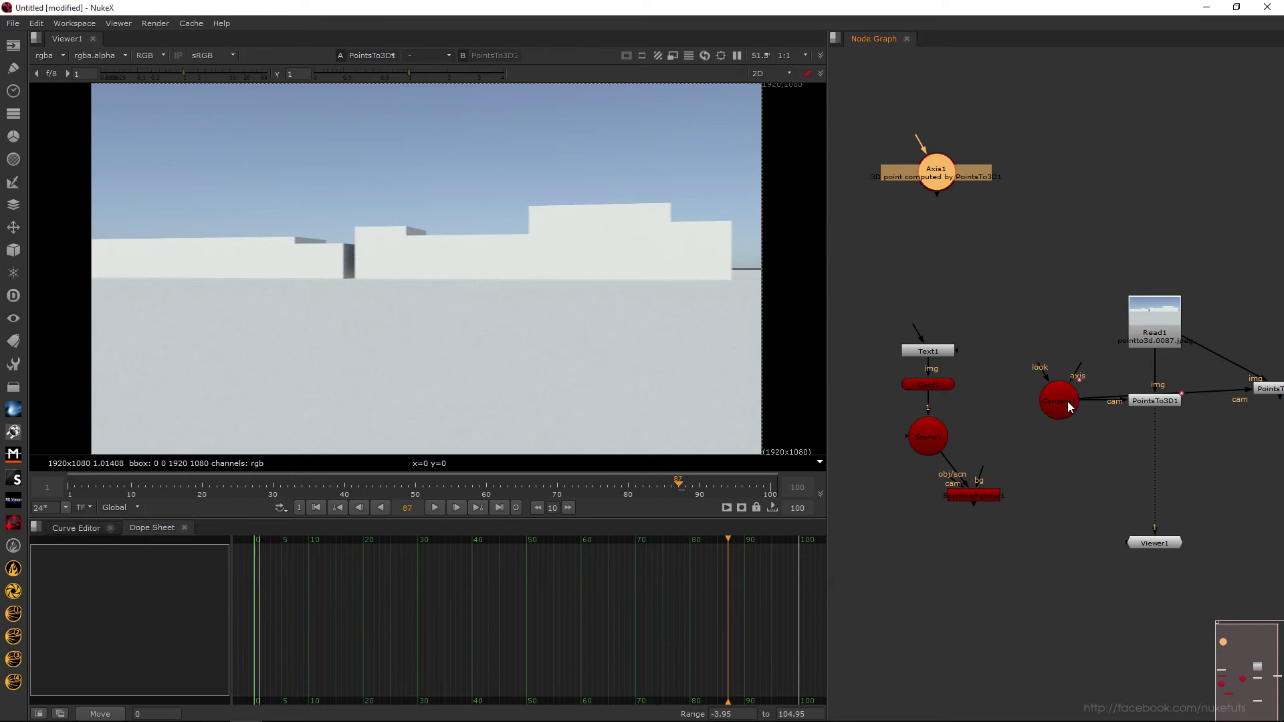
- Connect Camera1 to the ScanlineRender's cam input and Read1 to its bg input, and view the render
left_click_drag(1068, 401, 1014, 354)
left_click(954, 469)
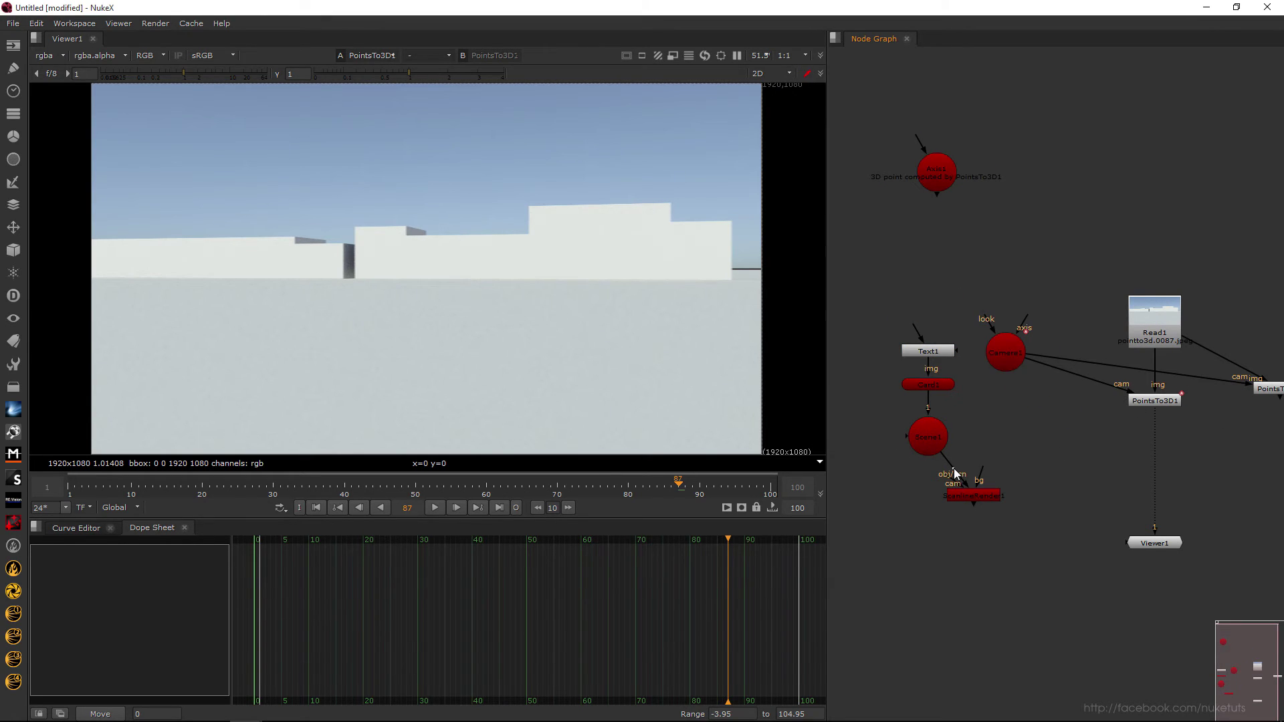
left_click_drag(951, 481, 996, 347)
left_click(987, 497)
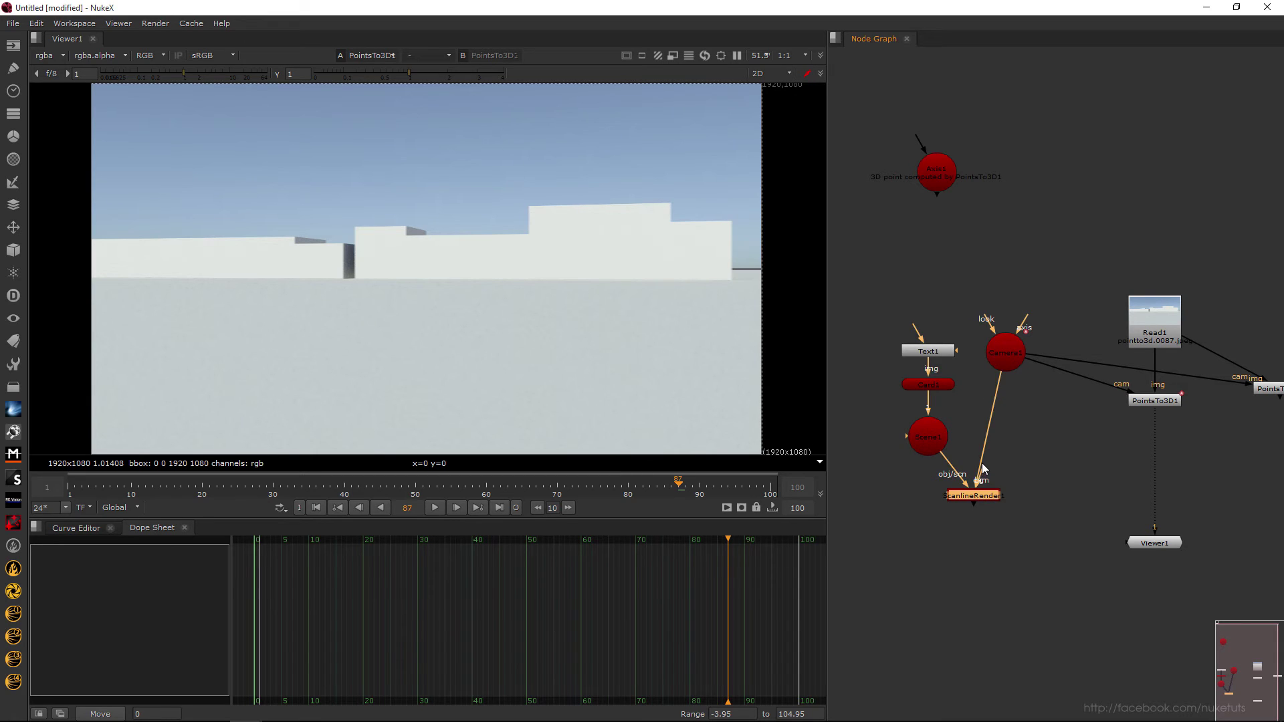
left_click_drag(981, 464, 1004, 355)
key("1")
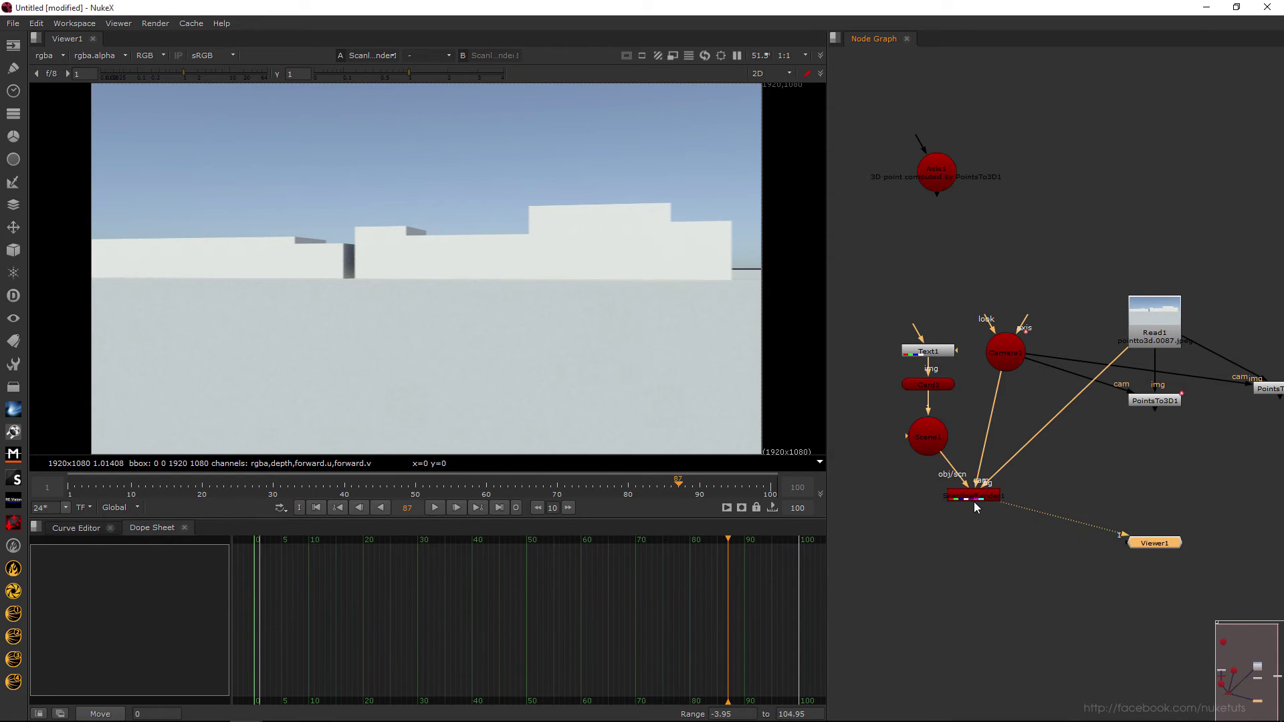
- Go to frame 41 and open the Card1 properties with the viewer in 3D
left_click_drag(459, 489, 352, 503)
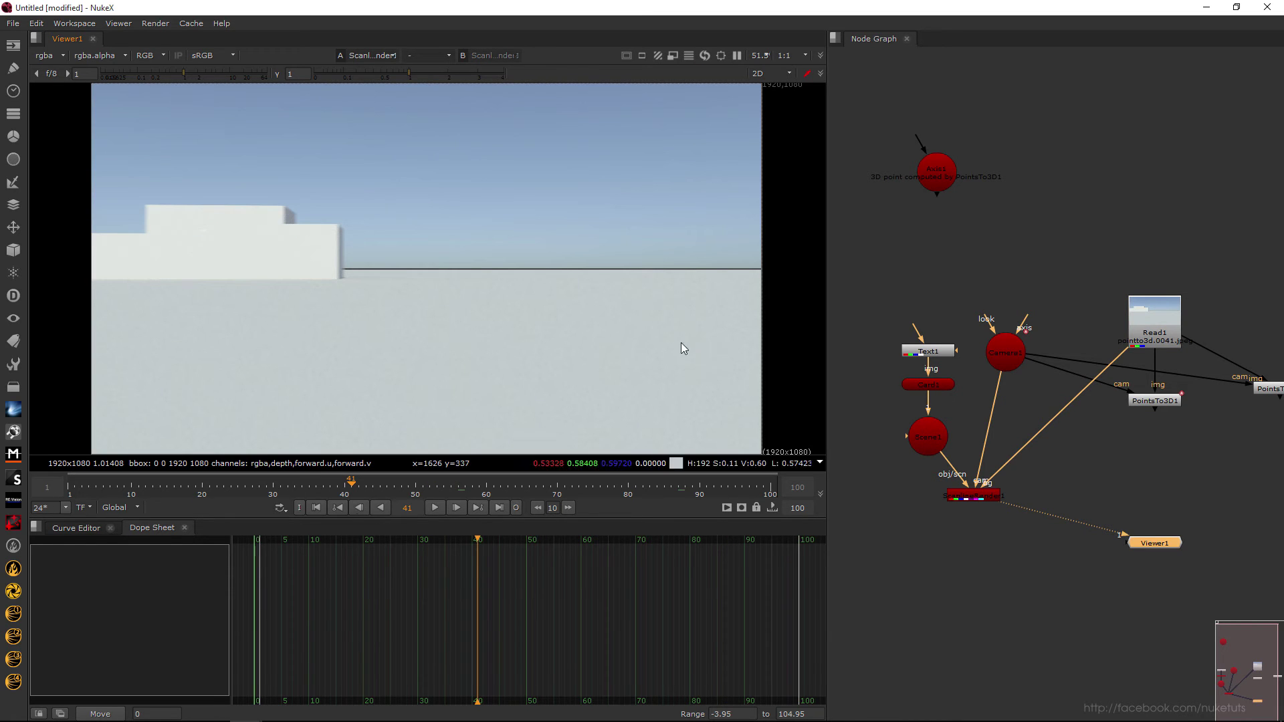
double_click(928, 384)
key("Tab")
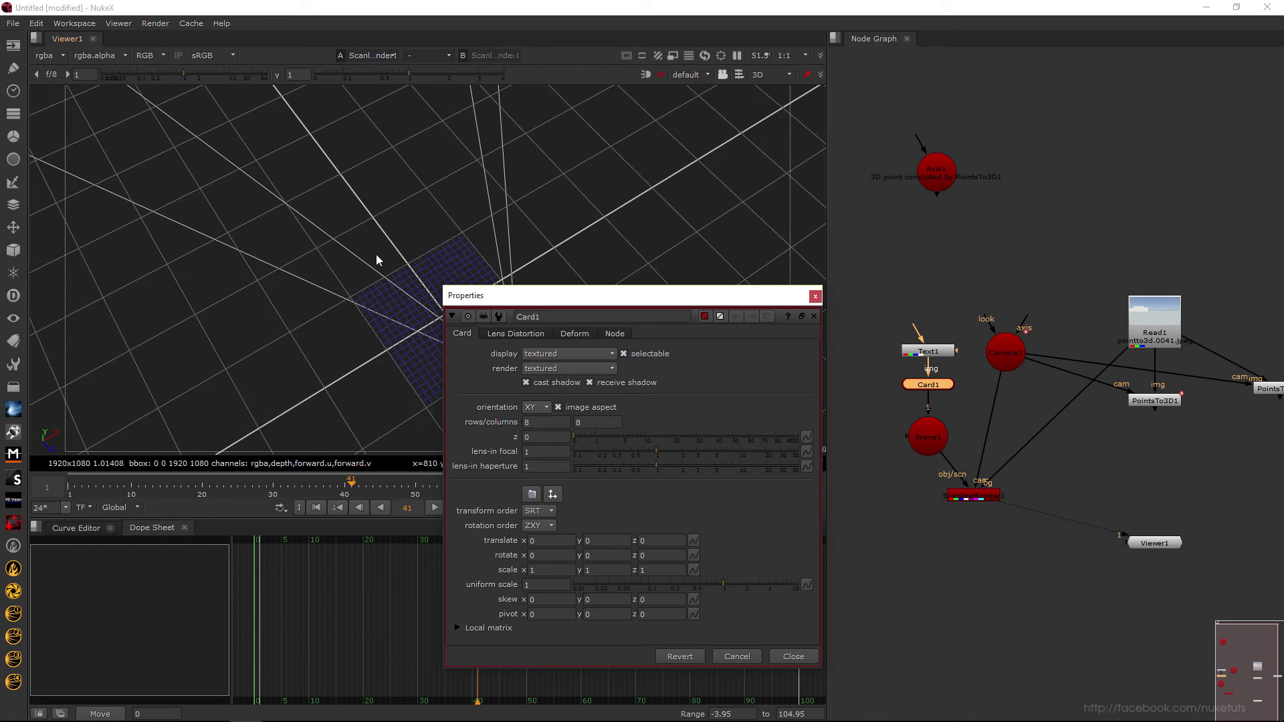
left_click_drag(522, 238, 445, 238)
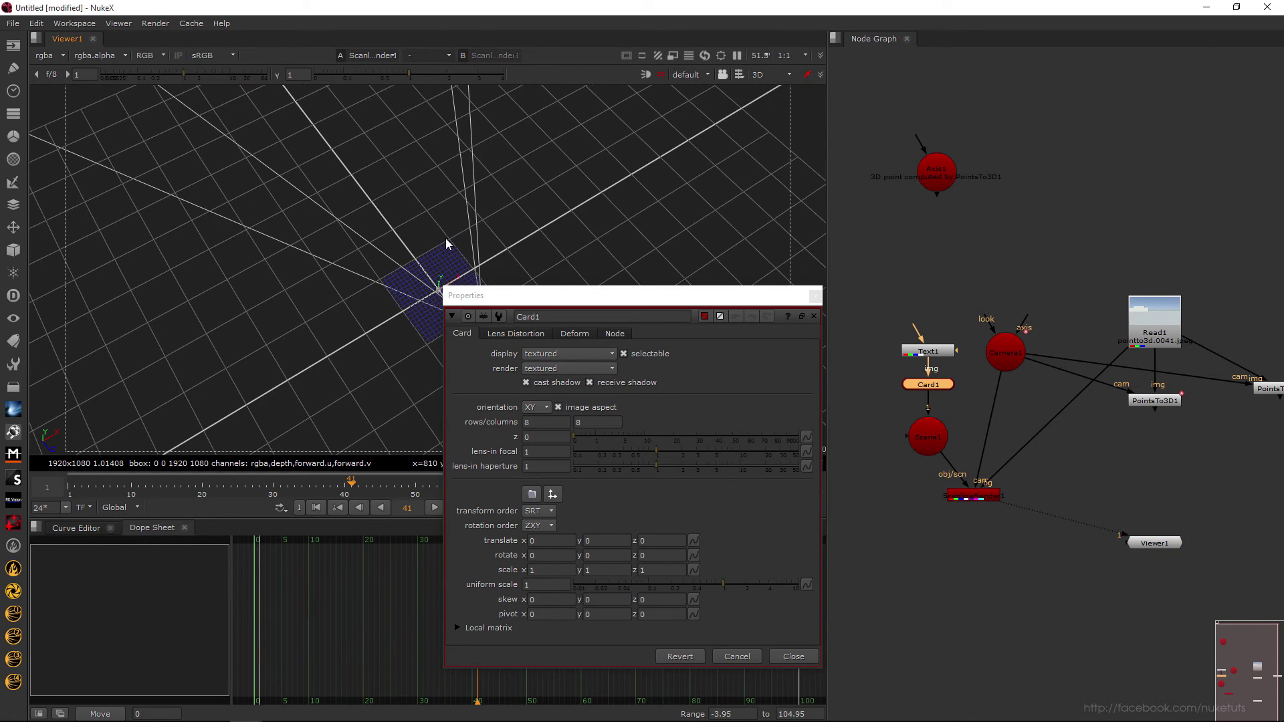
- Open the Axis1 properties and locate the generated axis relative to the camera in the 3D view
left_click(944, 174)
left_click_drag(525, 214, 709, 166)
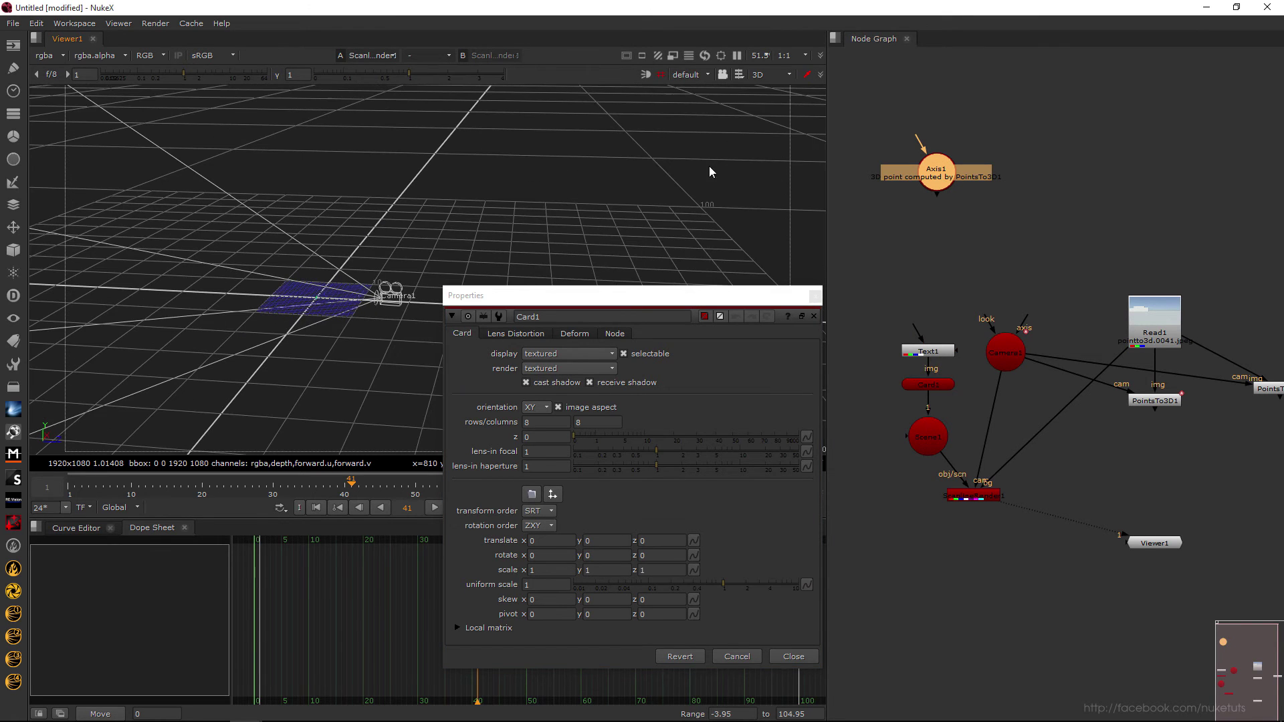
double_click(952, 174)
left_click_drag(704, 256, 194, 313)
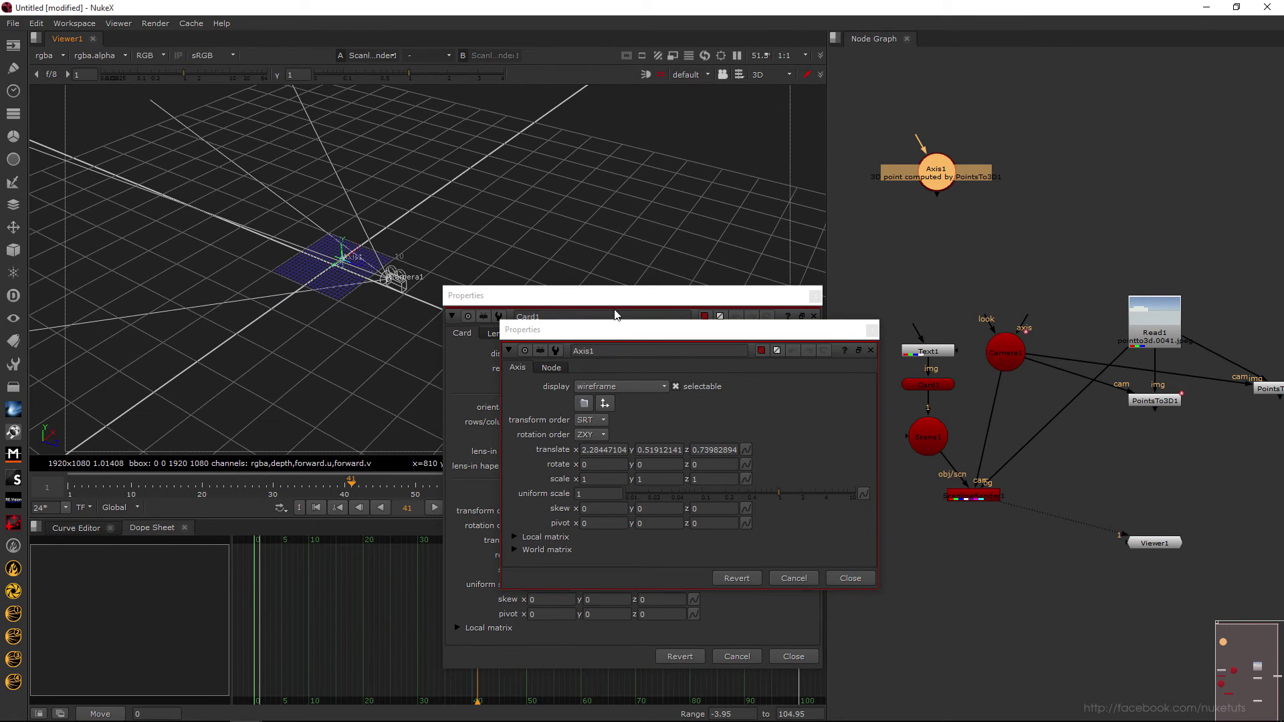
- Try to snap Card1 to the selected Axis1 with Match selection position, including the orientation and size variant
double_click(928, 387)
left_click_drag(249, 274, 329, 255)
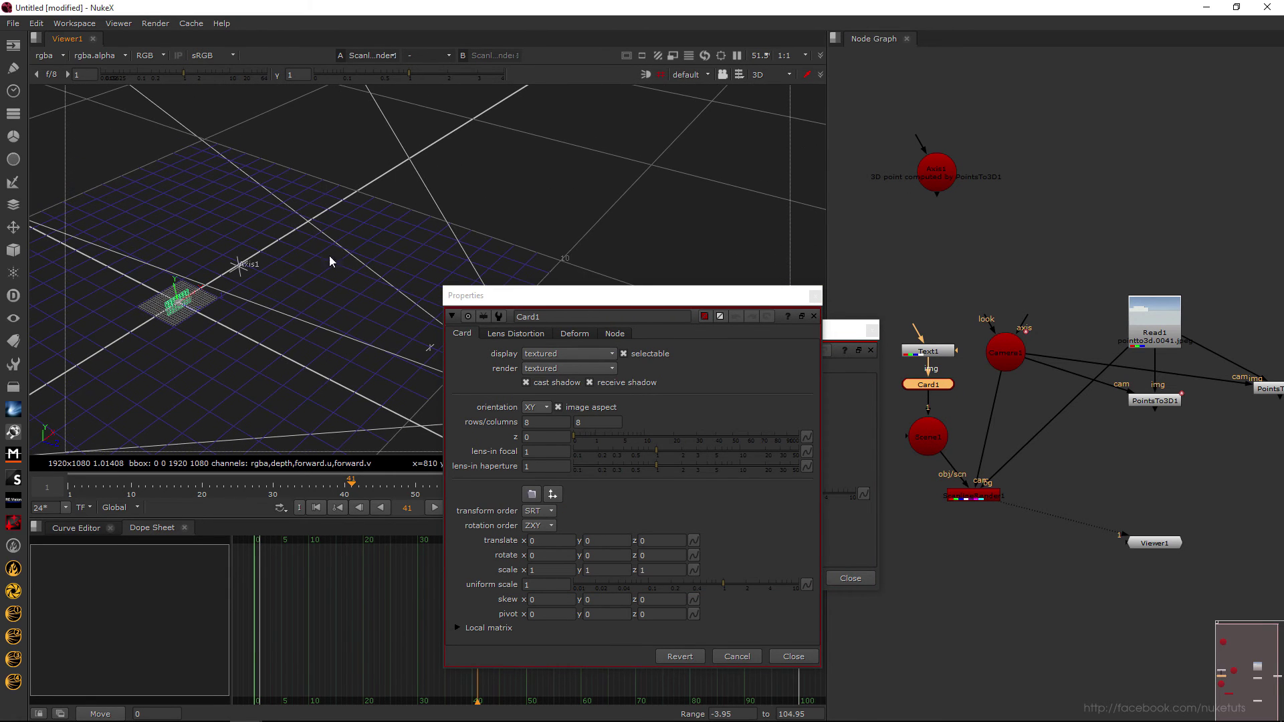
left_click(241, 270)
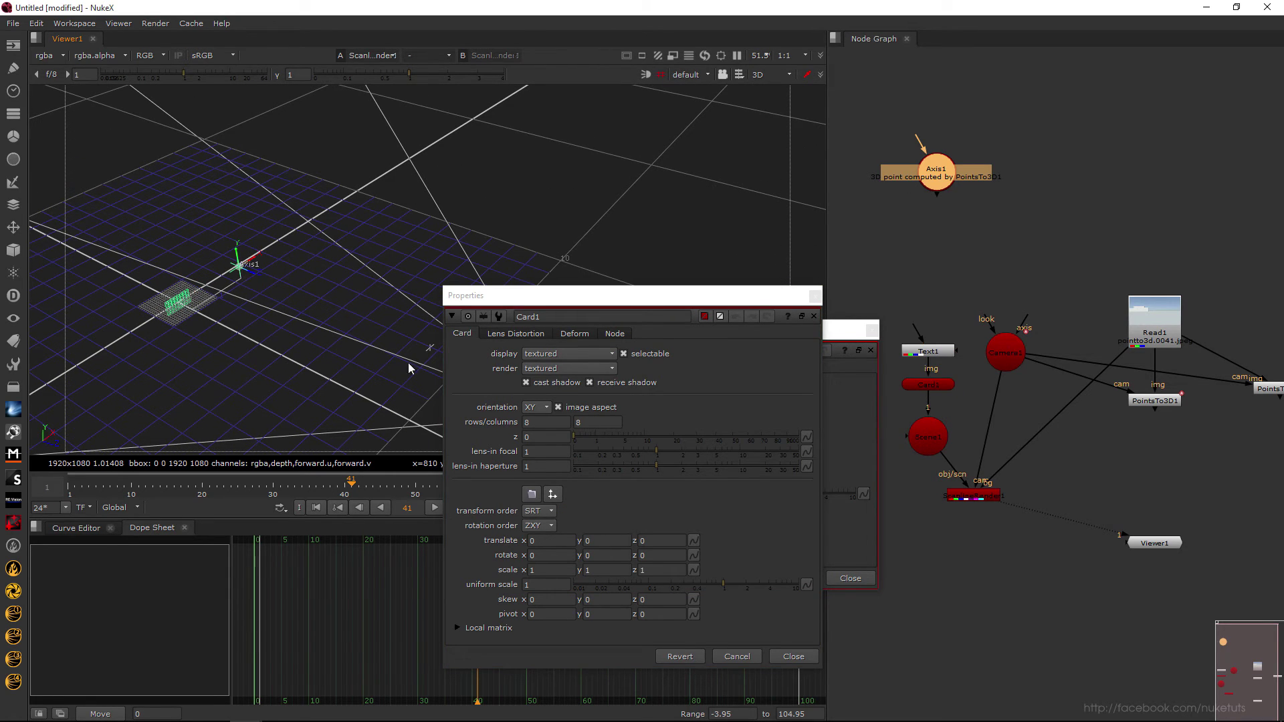
left_click(552, 494)
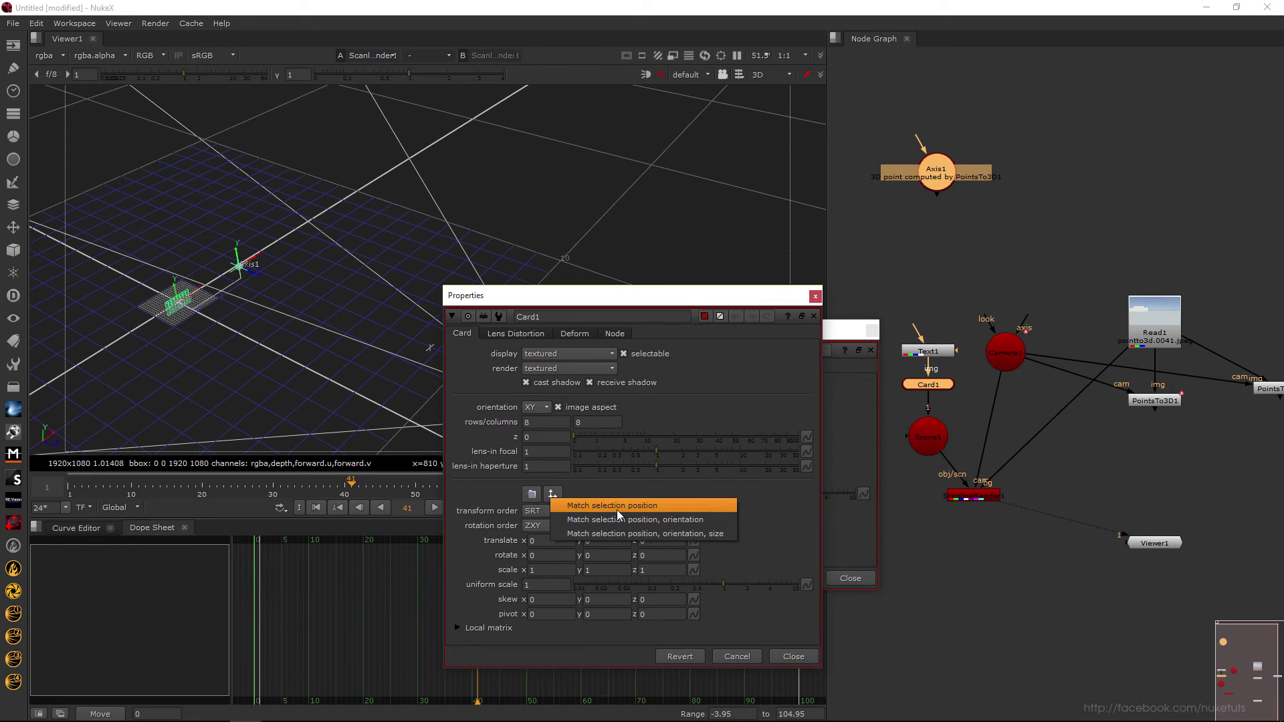
left_click(616, 506)
left_click(640, 380)
left_click(553, 495)
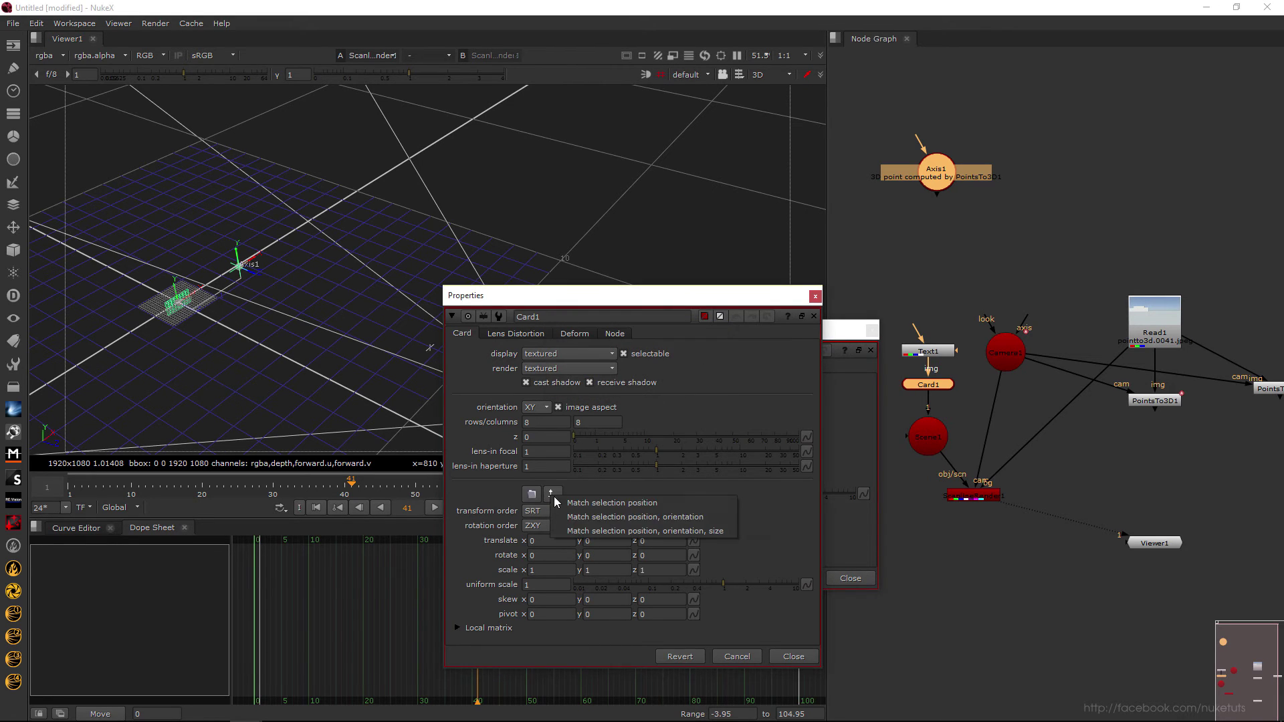
left_click(709, 530)
left_click(816, 296)
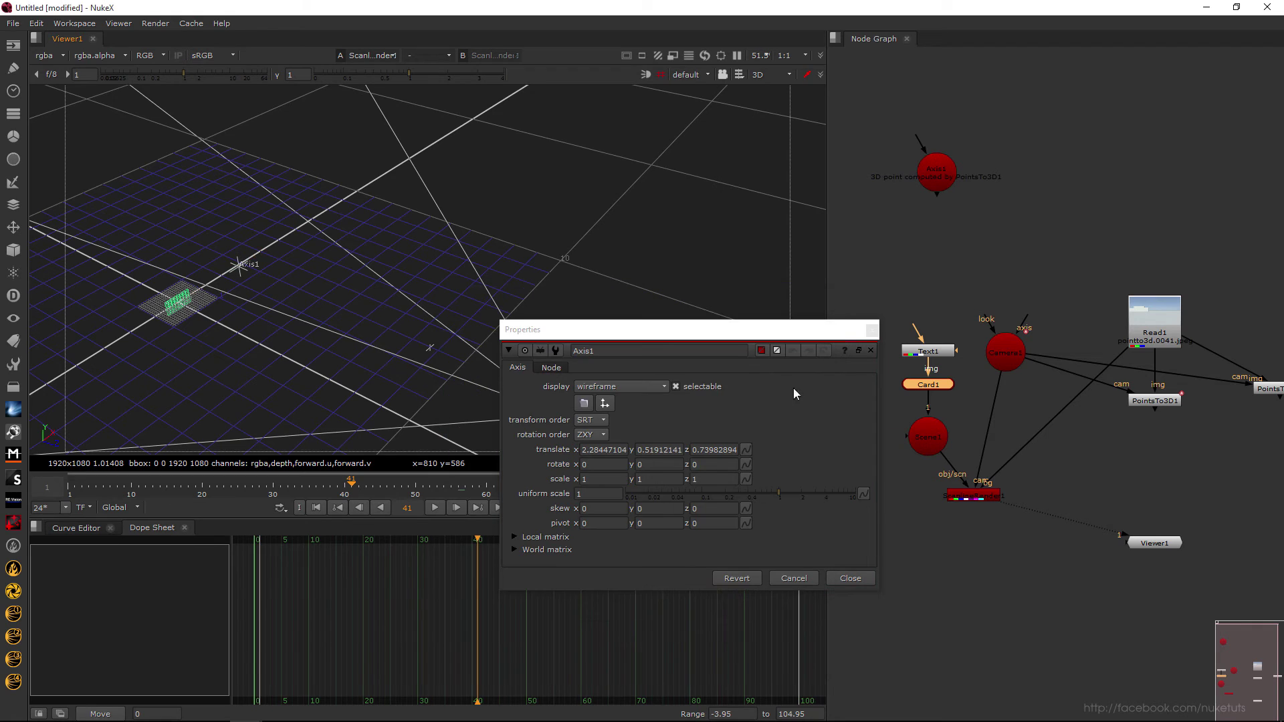
- Set Card1's uniform scale to 10, move the card to about x 6.66, y -2.09, z 0.73, and check it in 2D
double_click(943, 385)
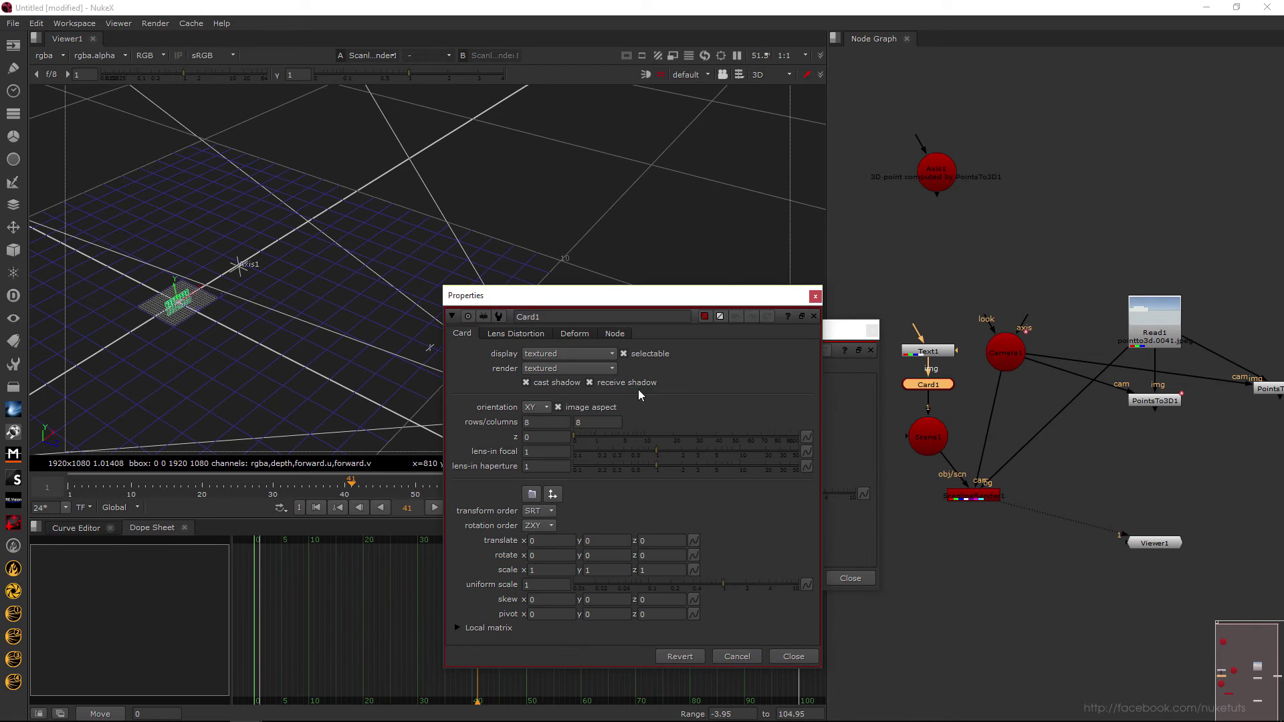
left_click_drag(744, 587, 882, 582)
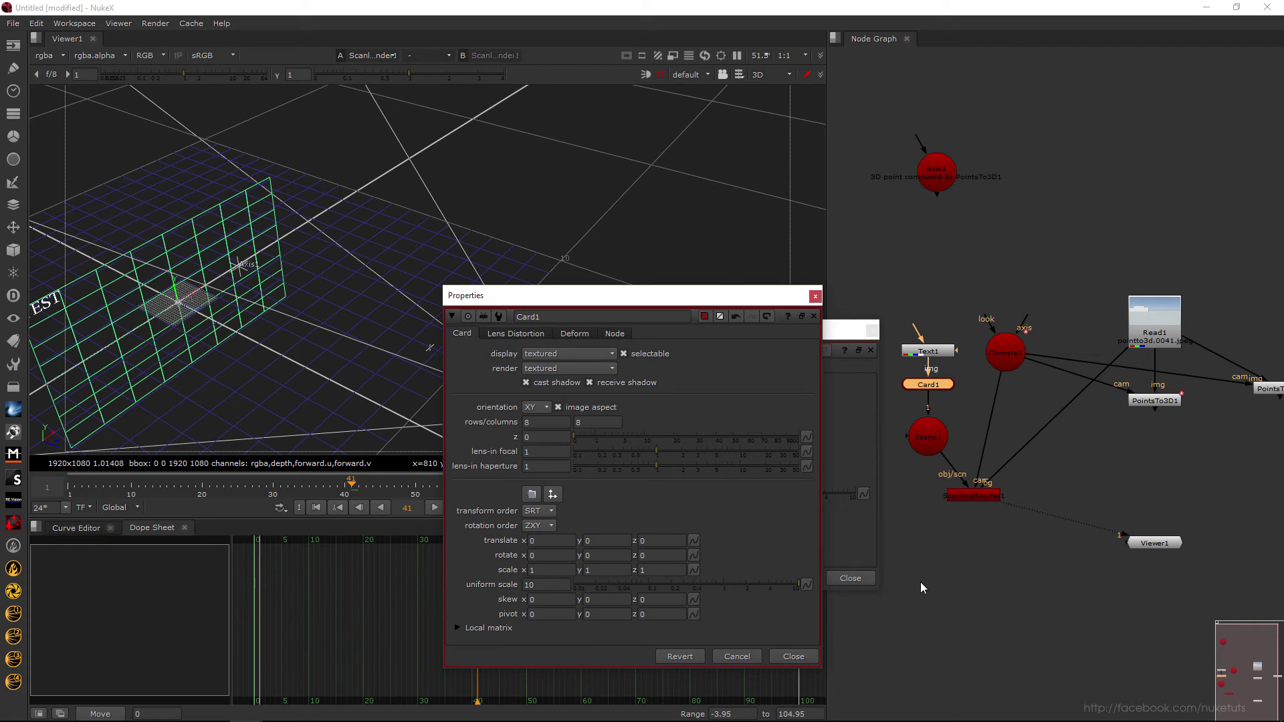
left_click_drag(191, 289, 443, 202)
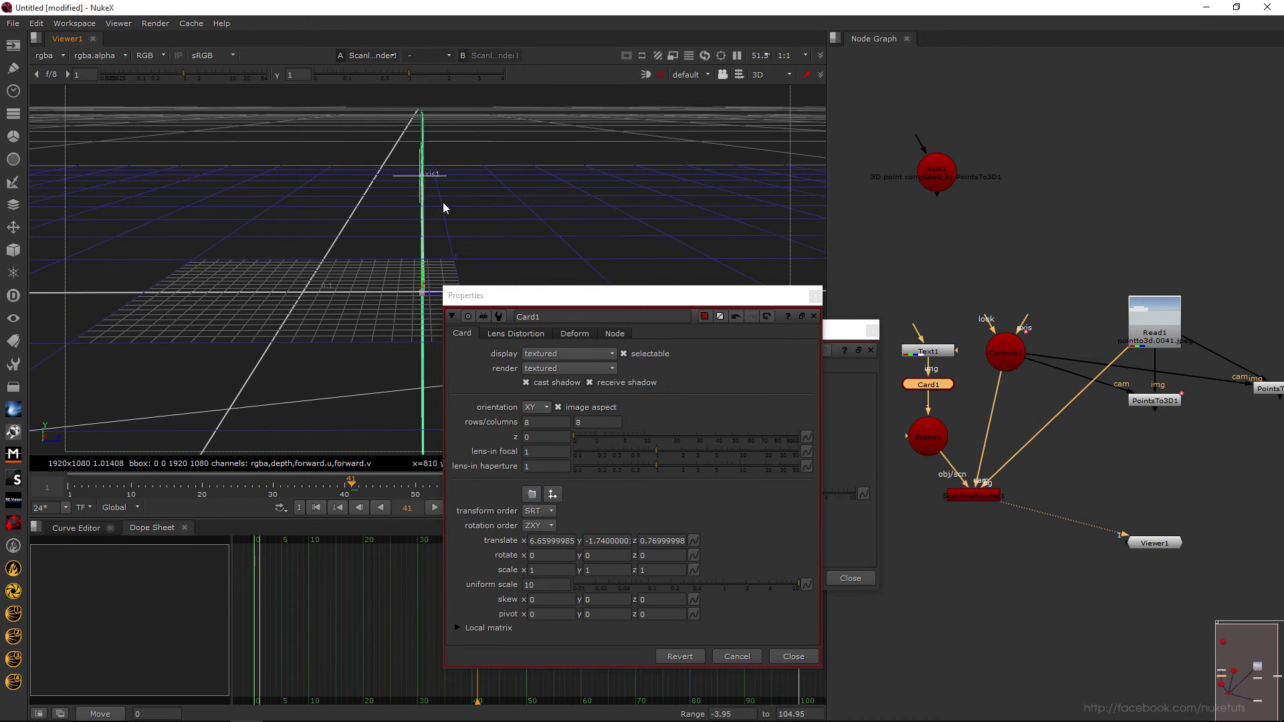
left_click_drag(433, 292, 338, 230)
mouse_move(420, 281)
left_mouse_down()
mouse_move(421, 292)
mouse_move(411, 282)
left_mouse_up()
key("Tab")
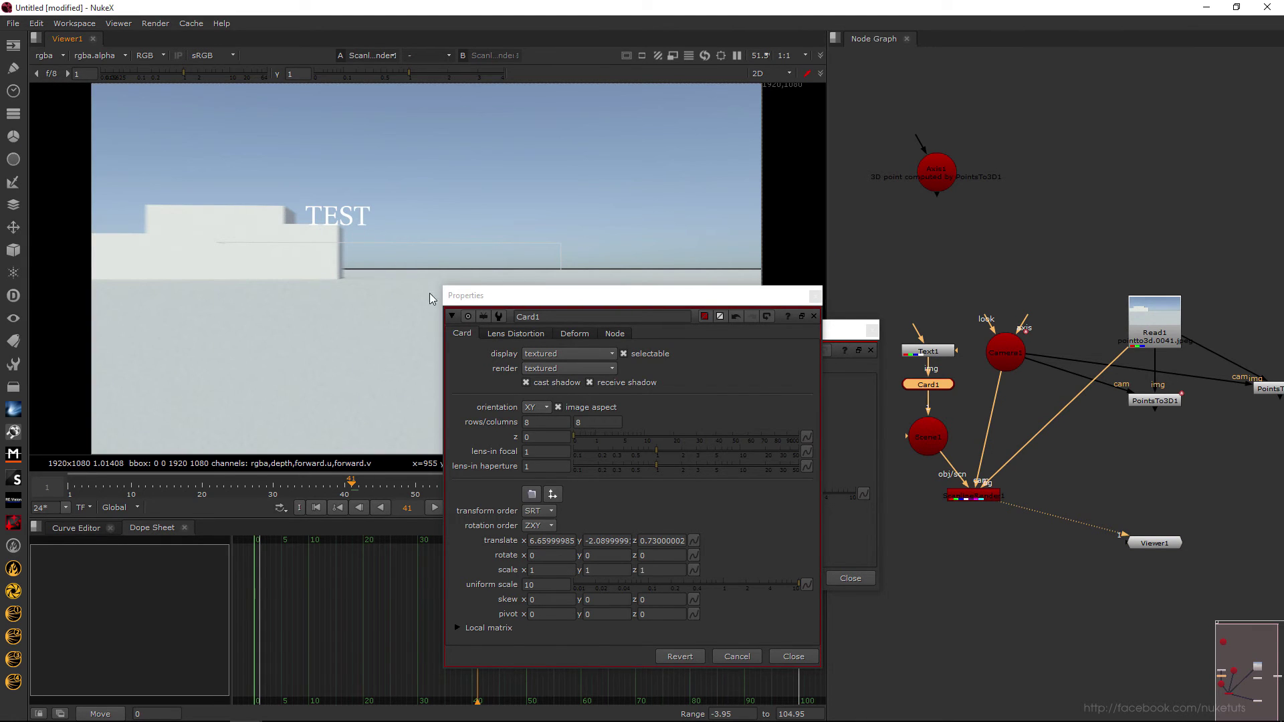
- Set Card1's uniform scale to 20 and return to the 3D view to inspect the card
double_click(545, 584)
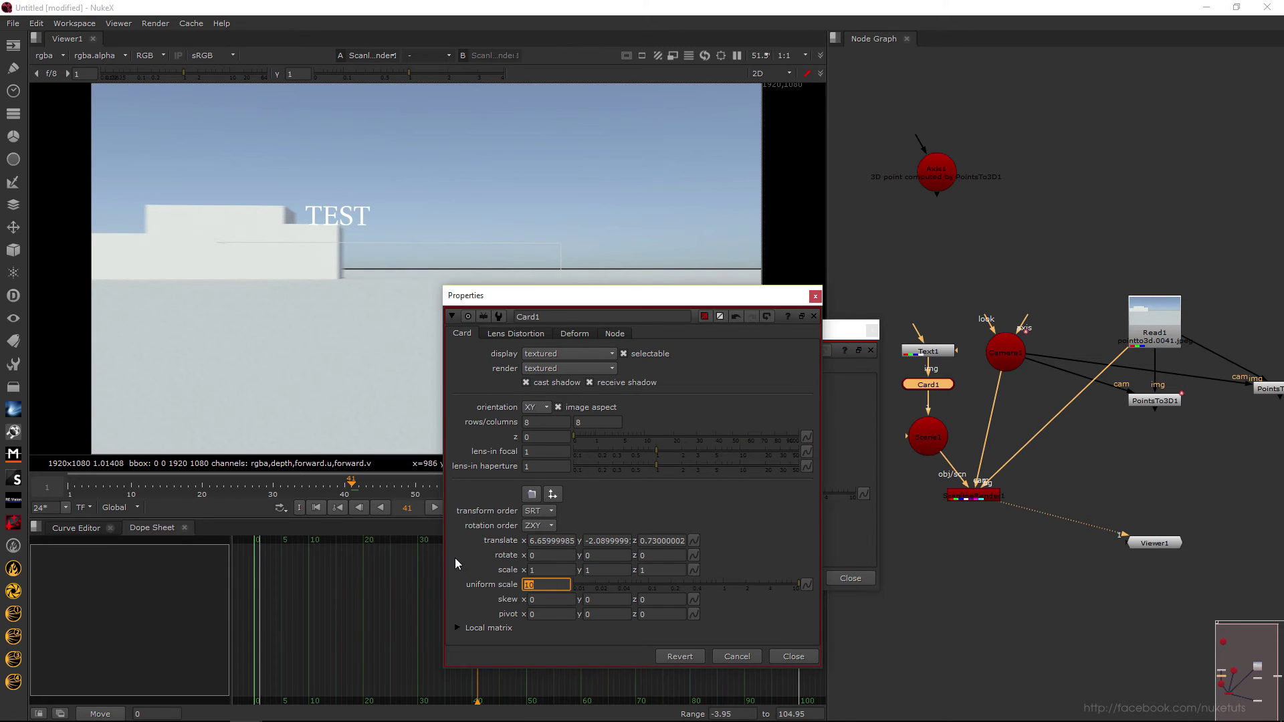
type("20")
key("Return")
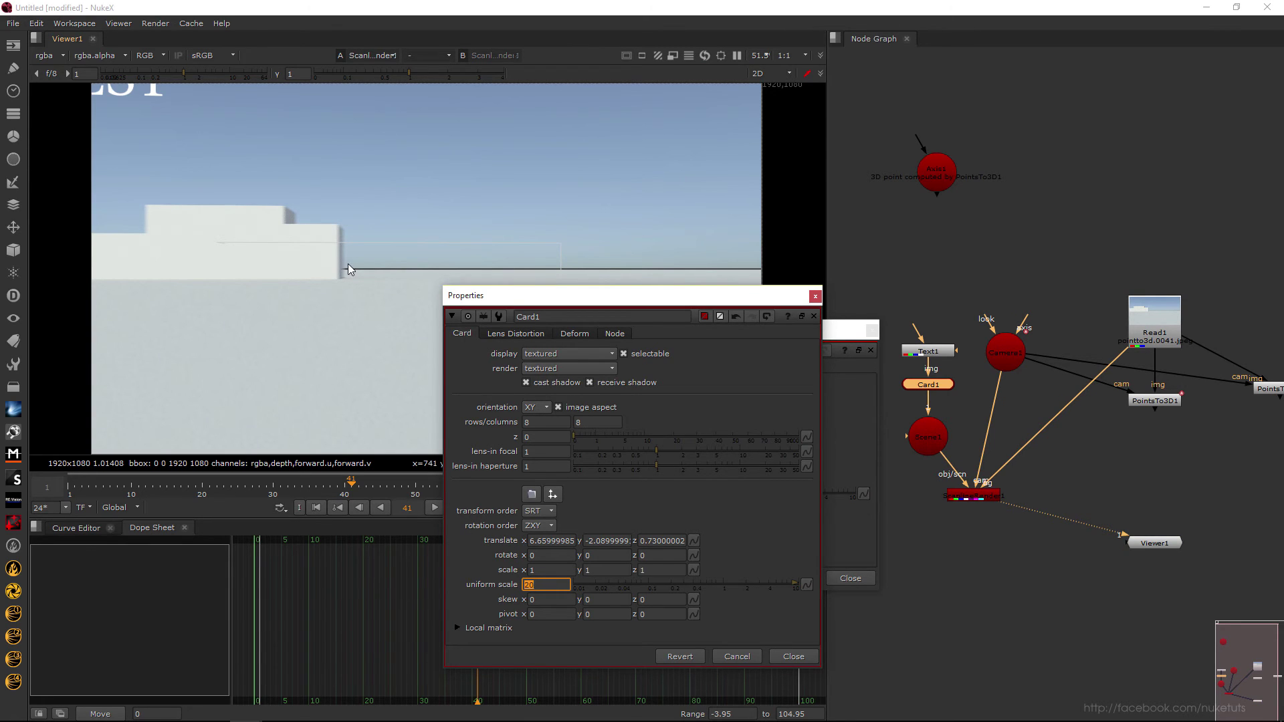
key("Tab")
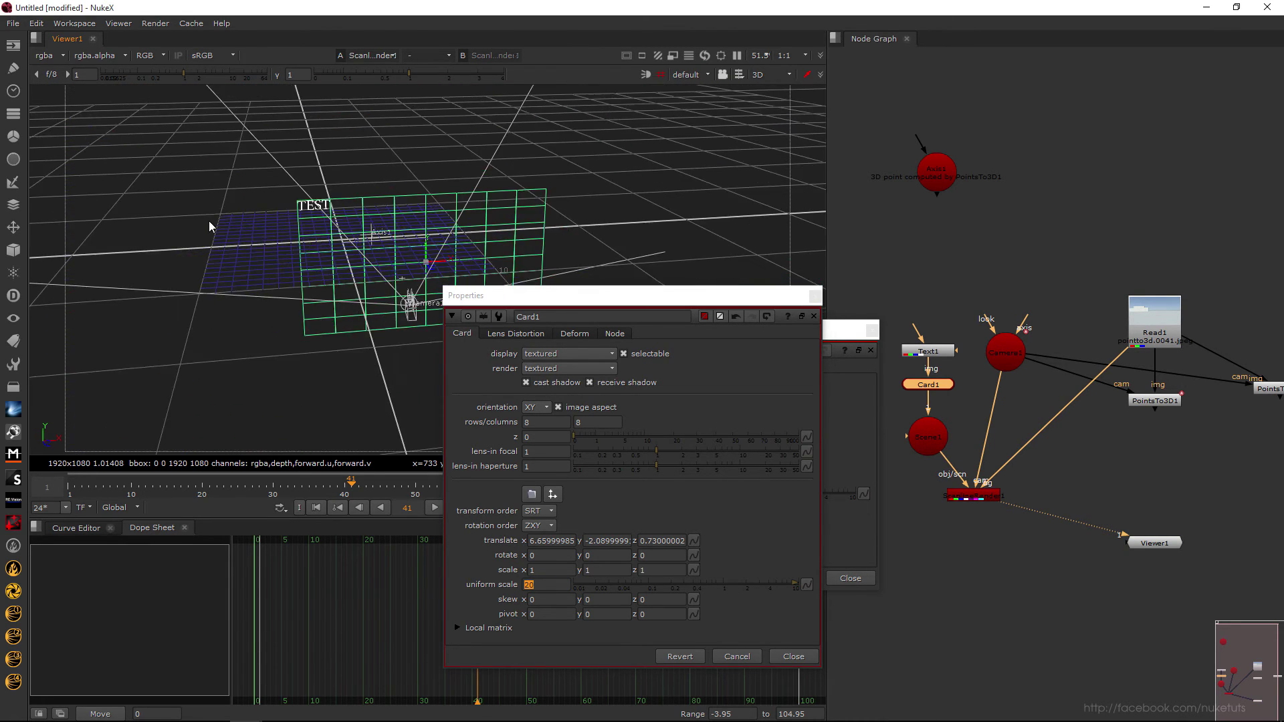
- Lower Card1 to about y -7.8 and set its uniform scale to 40
left_click_drag(428, 249, 418, 318)
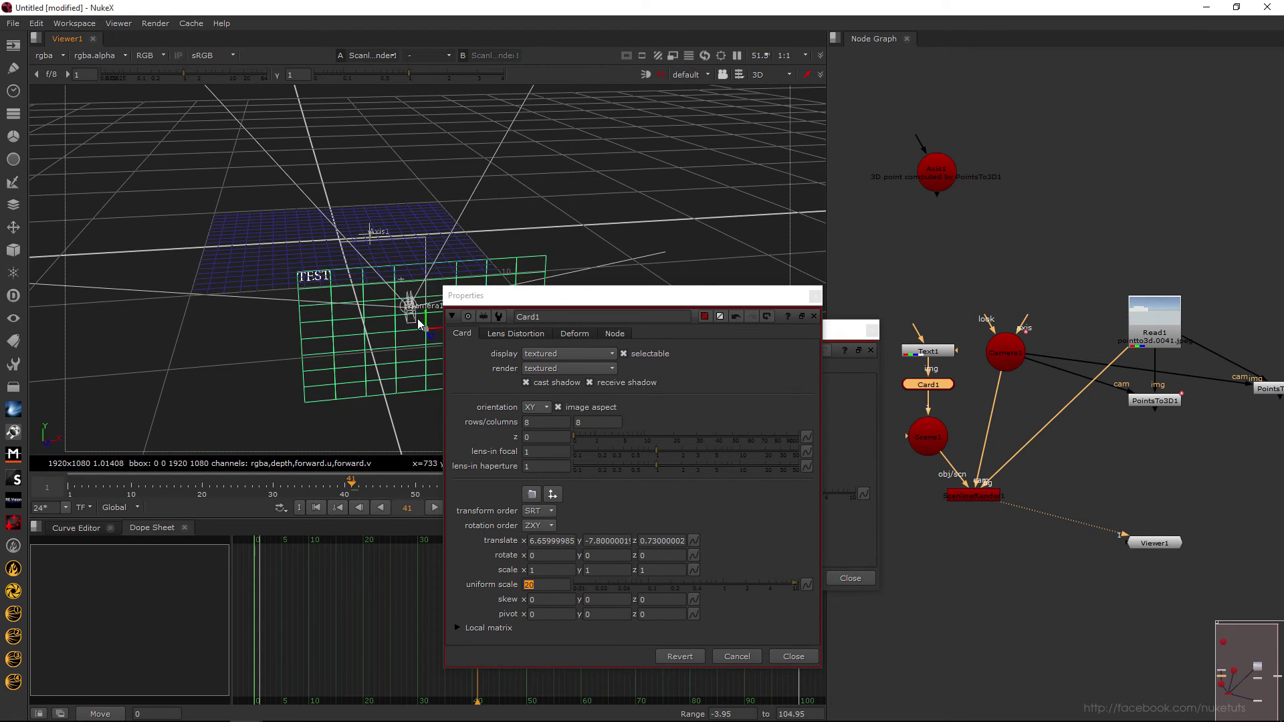
key("Tab")
key("Tab")
left_click_drag(556, 580, 401, 574)
type("70")
key("BackSpace")
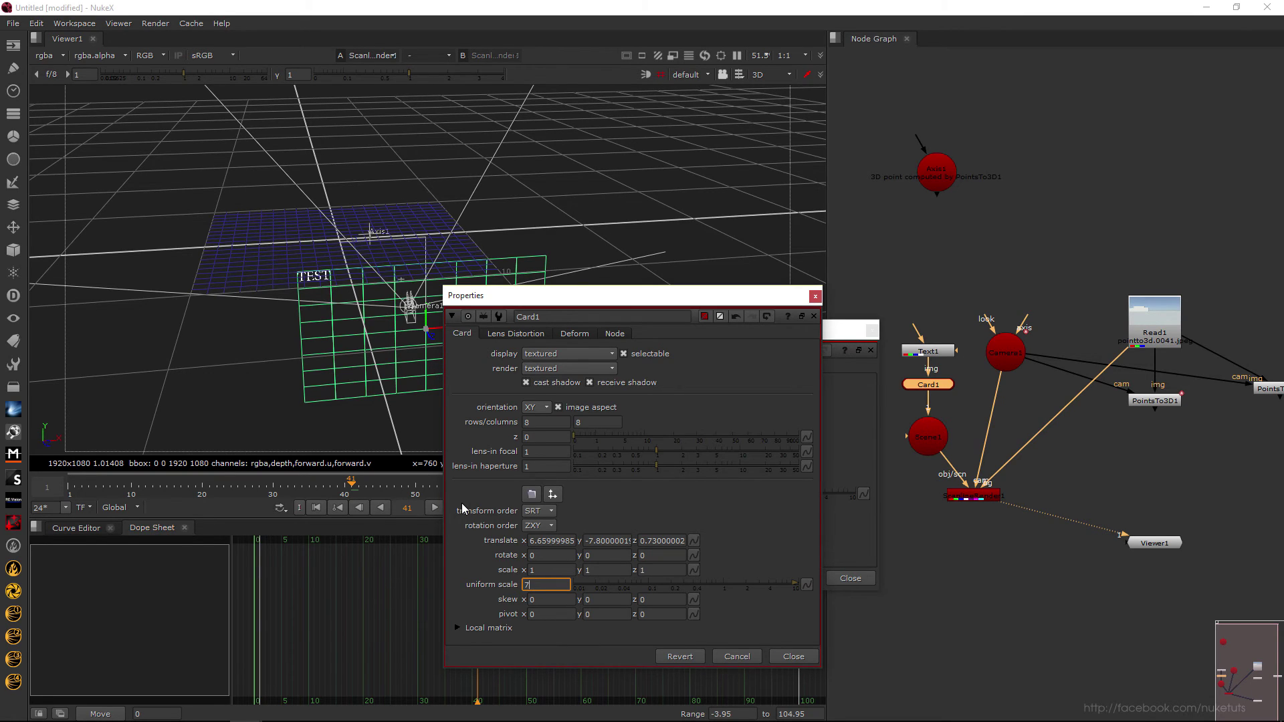
key("BackSpace")
type("40")
key("Return")
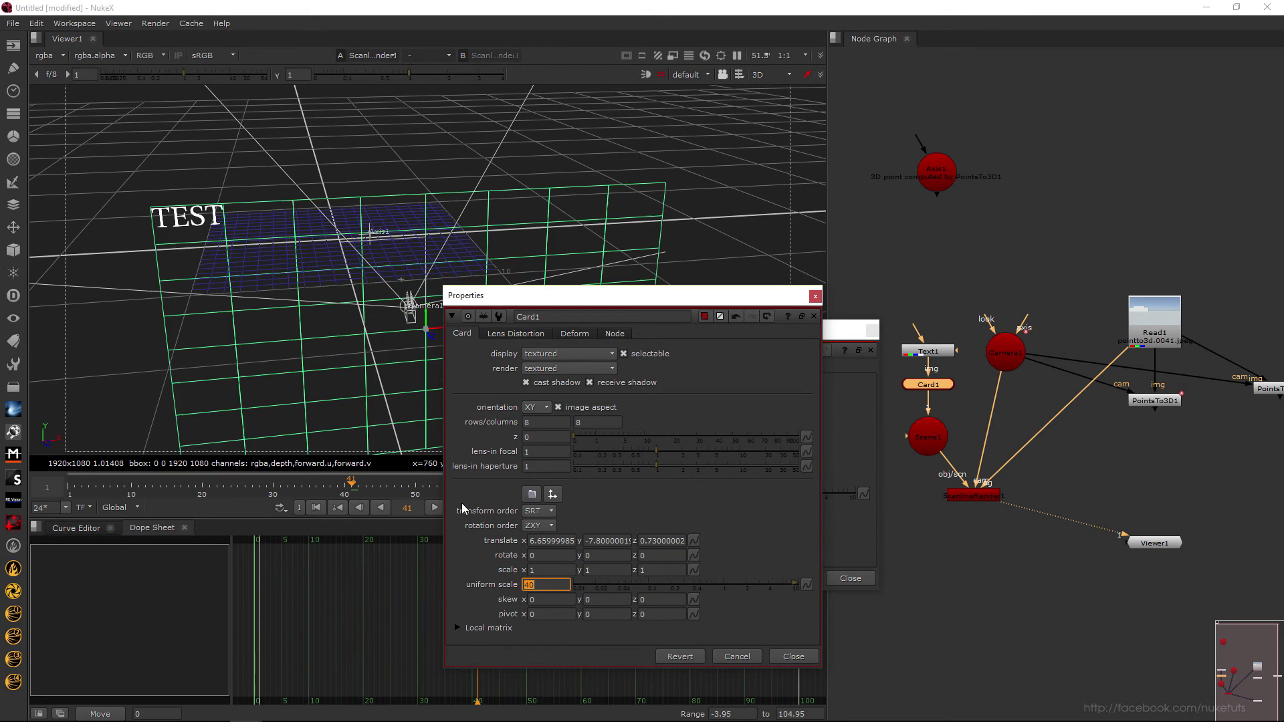
- Move Card1 to about x 22.4, y -12.15 in the 3D view and check the text placement in 2D
left_click_drag(426, 319, 428, 371)
scroll(342, 307, "down", 5)
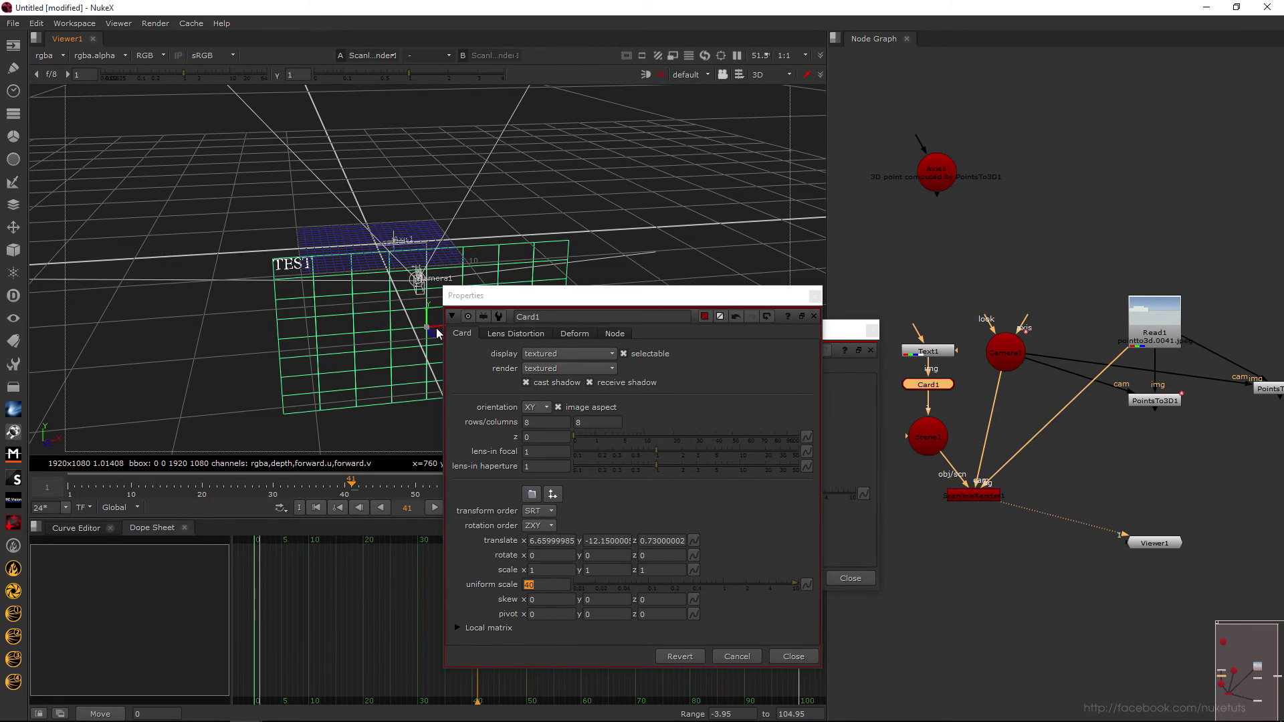
left_click_drag(454, 296, 615, 326)
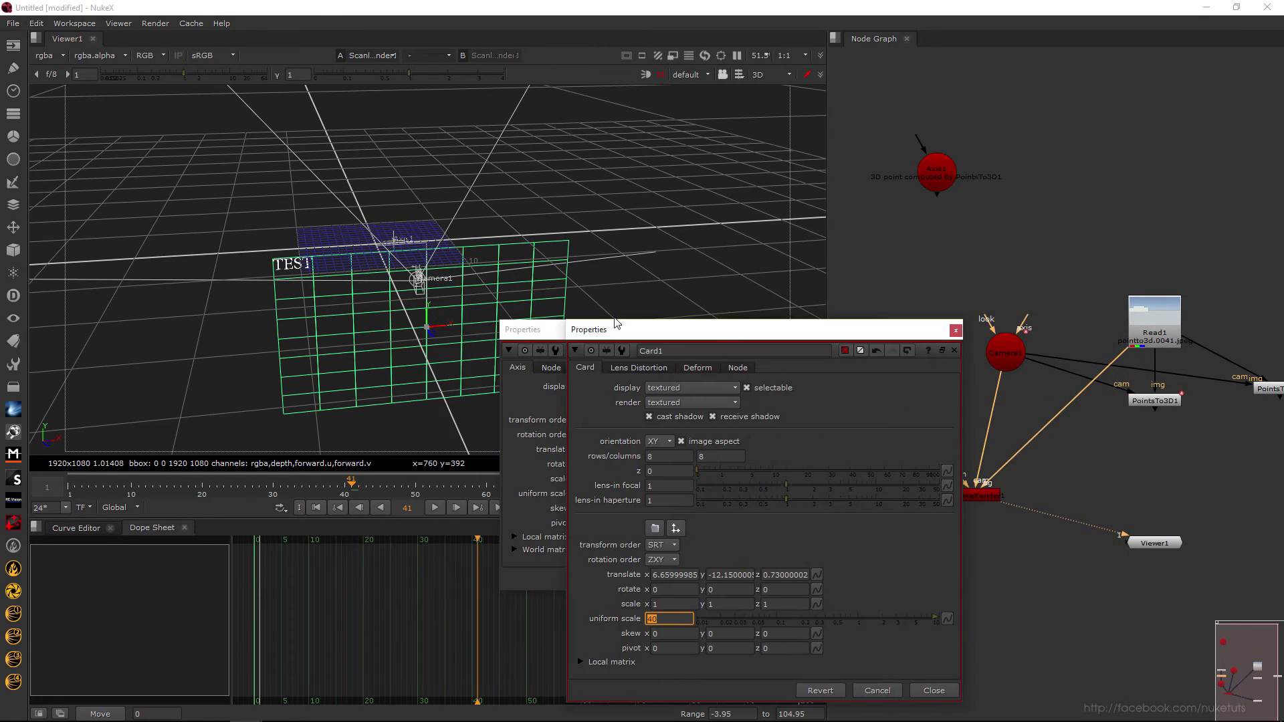
left_click_drag(445, 320, 560, 338)
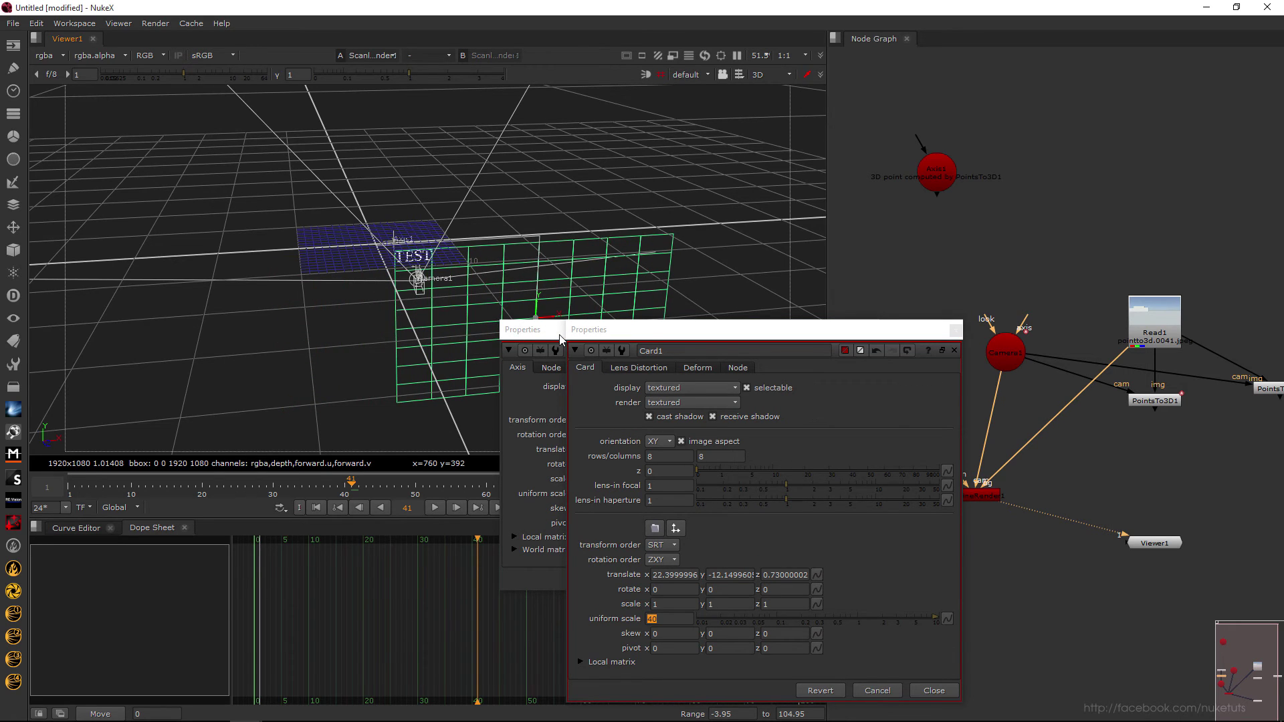
key("Tab")
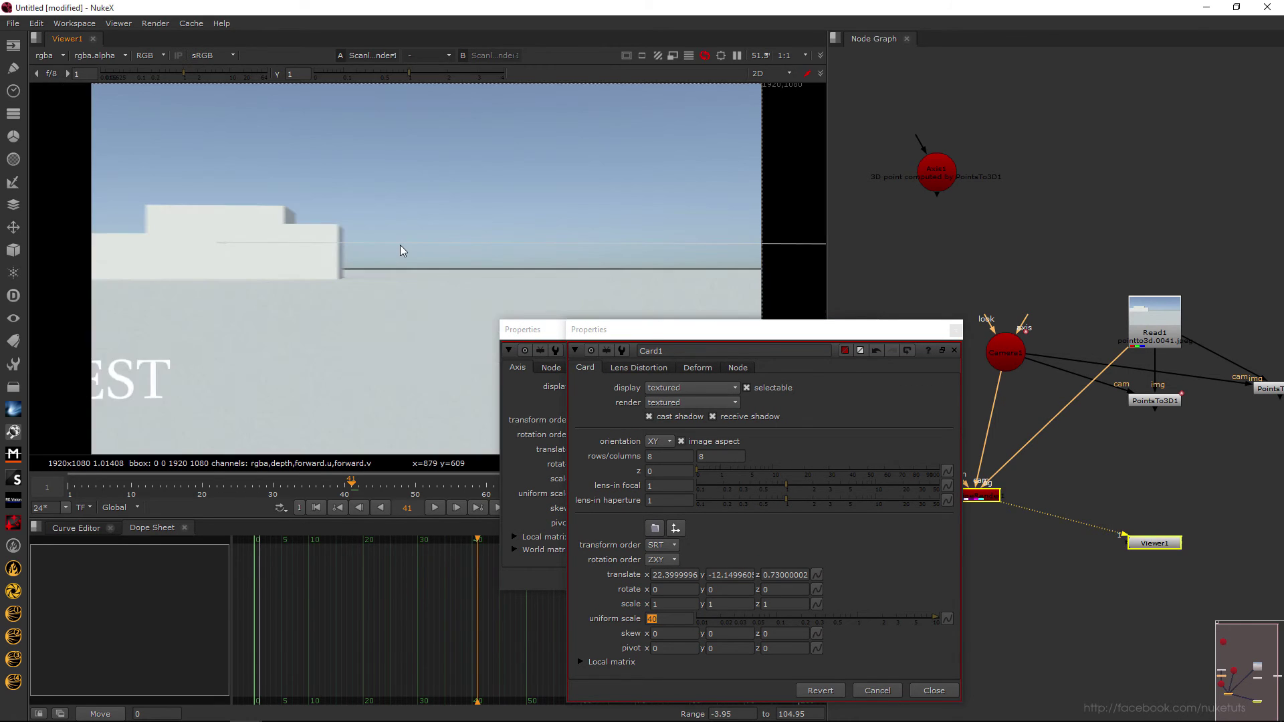
- Raise Card1 to about y -10.7 beside the building corner and check its tracking in 2D by scrubbing to frame 32
left_click_drag(537, 328, 718, 402)
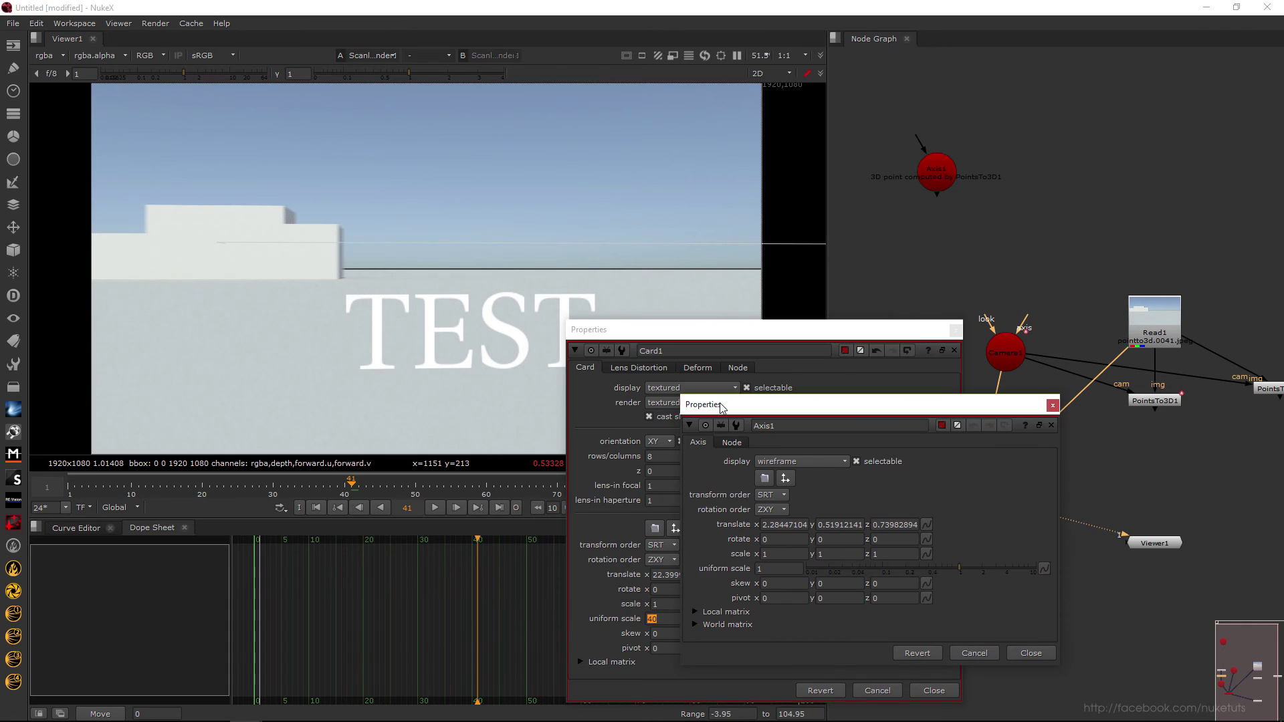
key("Tab")
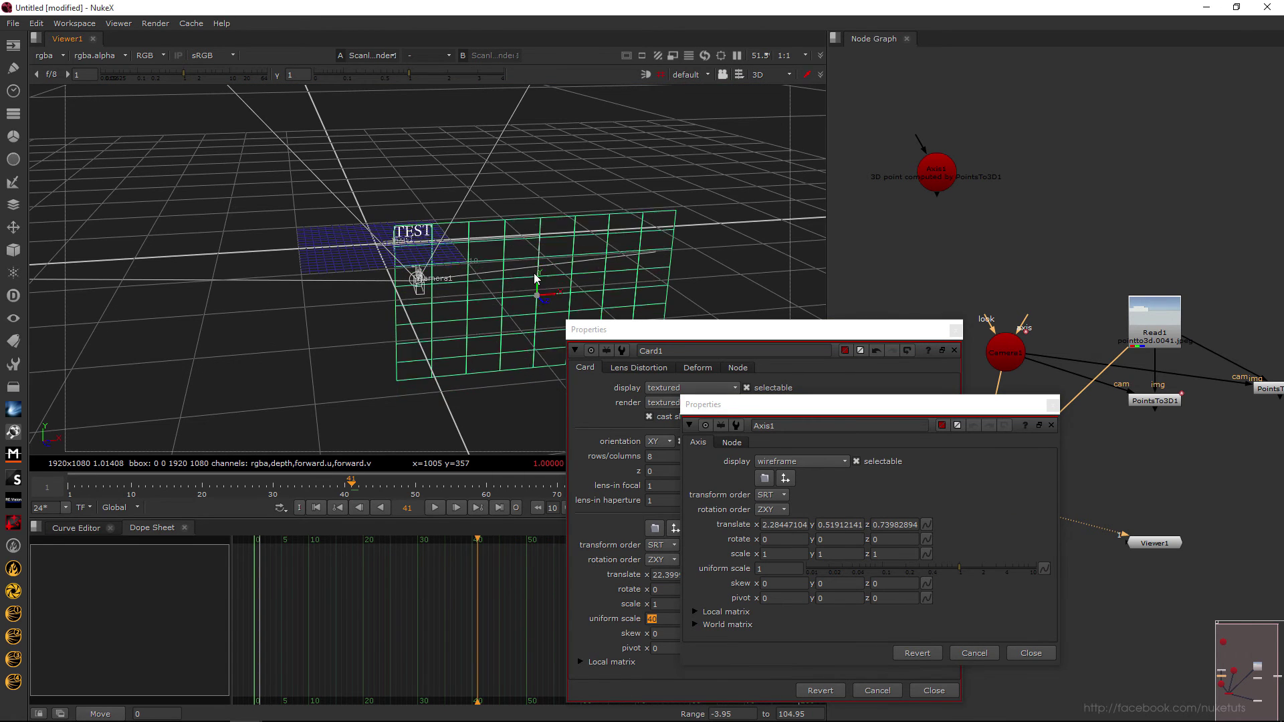
key("Tab")
key("Tab")
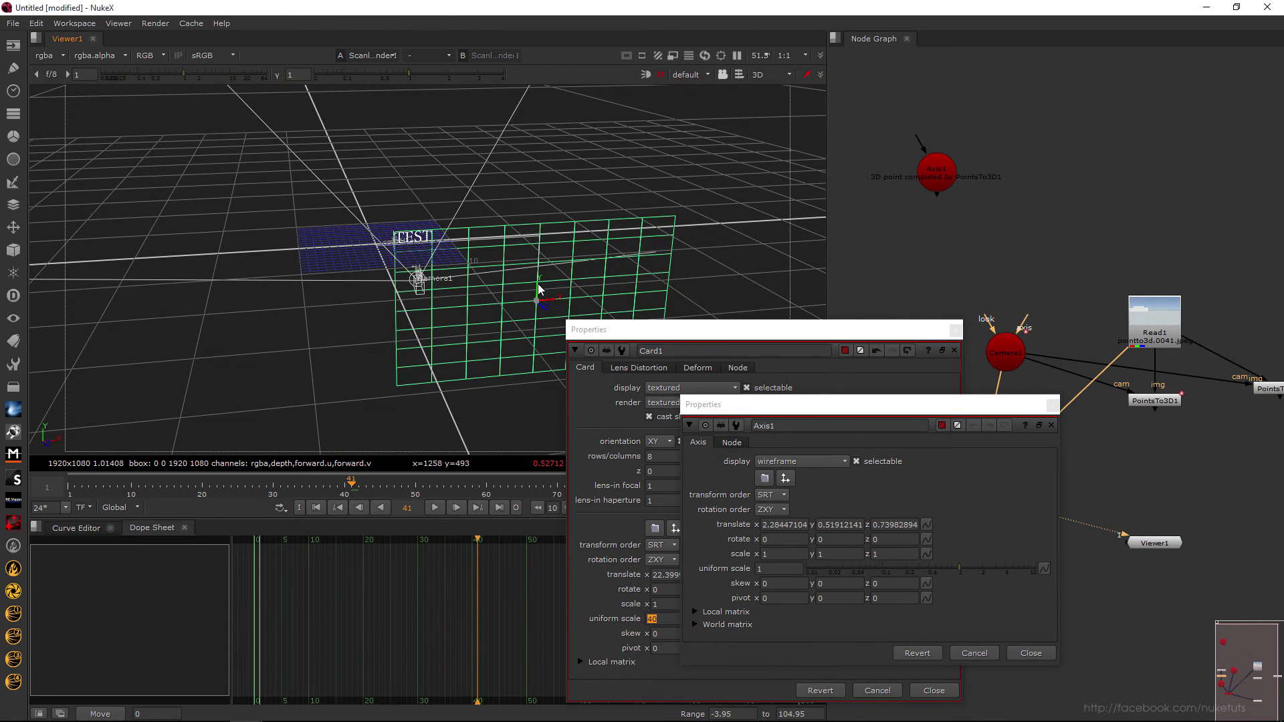
key("Tab")
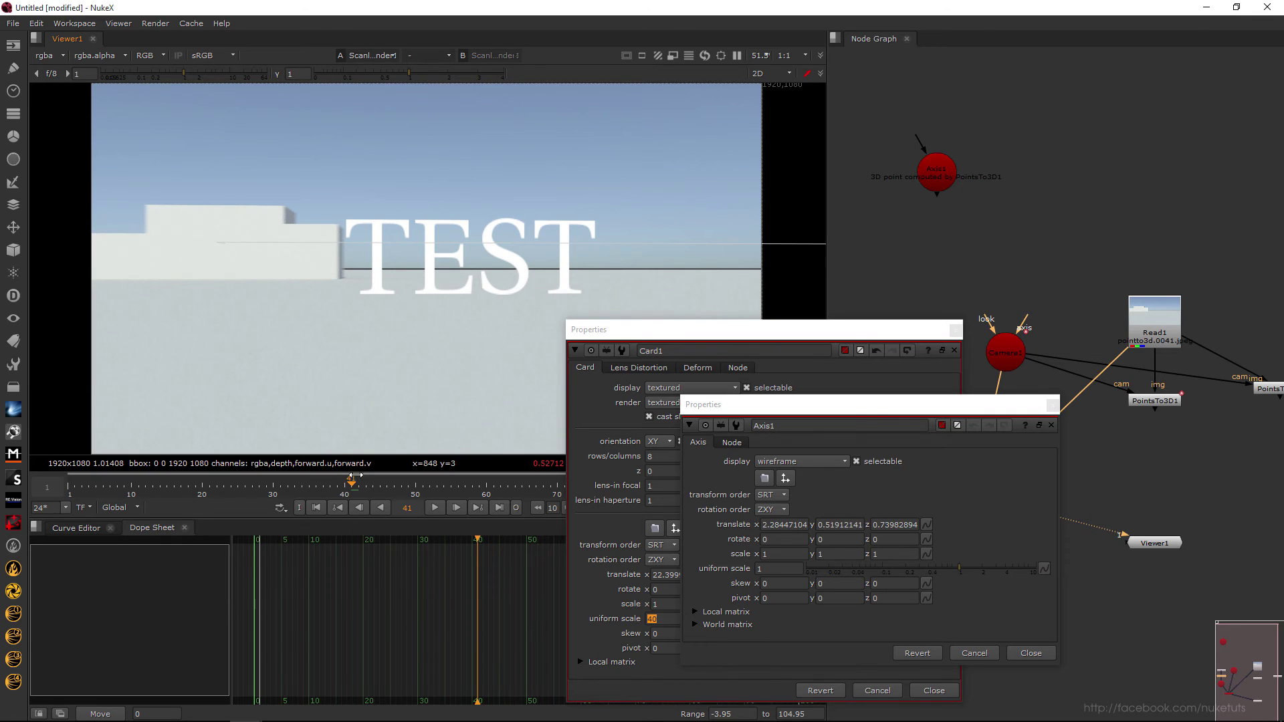
left_click(337, 493)
left_click_drag(337, 493, 288, 503)
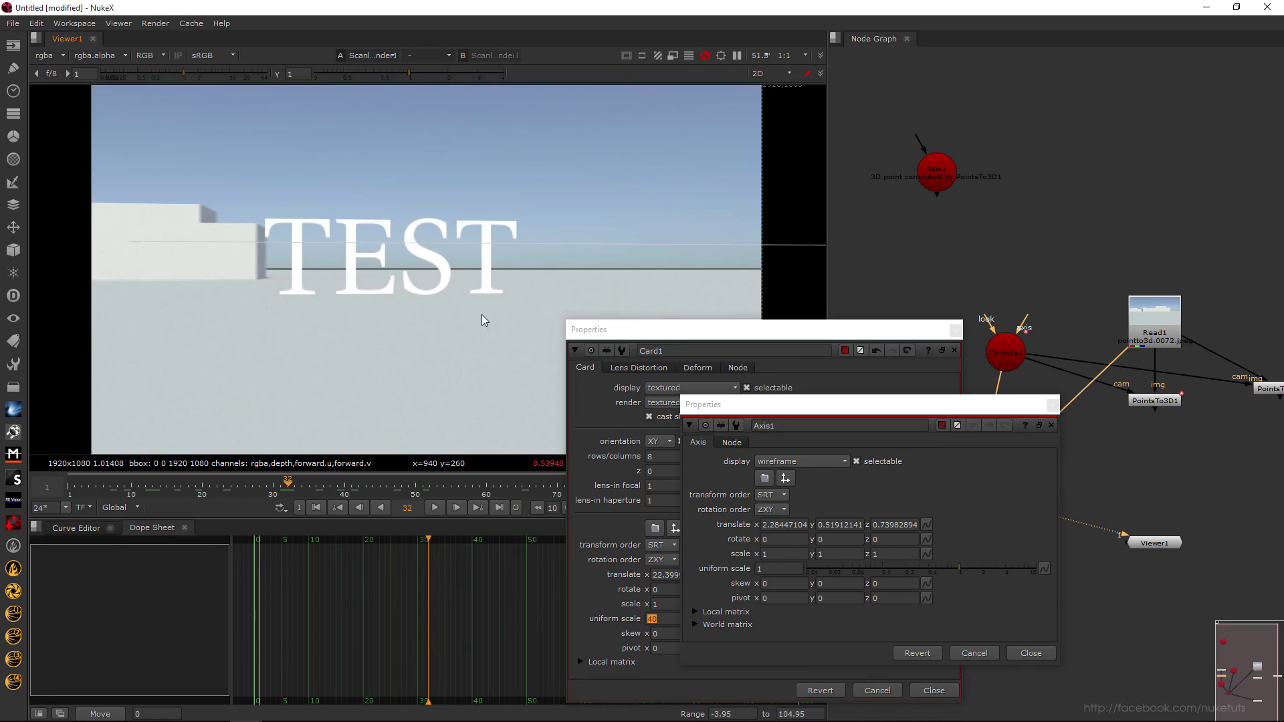
- Shift Card1 to about x 21.1 in the 3D view, then close the Axis1 and Card1 properties
key("Tab")
left_click_drag(494, 281, 417, 326)
left_click_drag(269, 227, 201, 254)
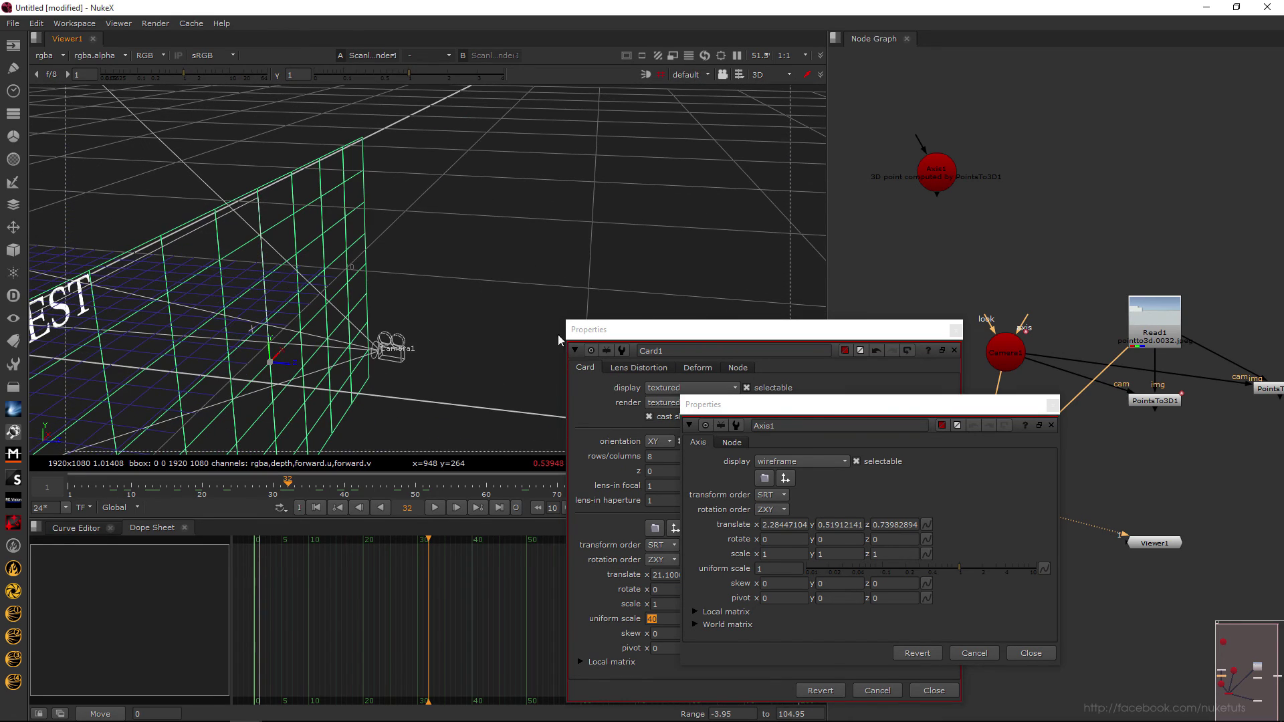
left_click(1052, 404)
left_click(956, 329)
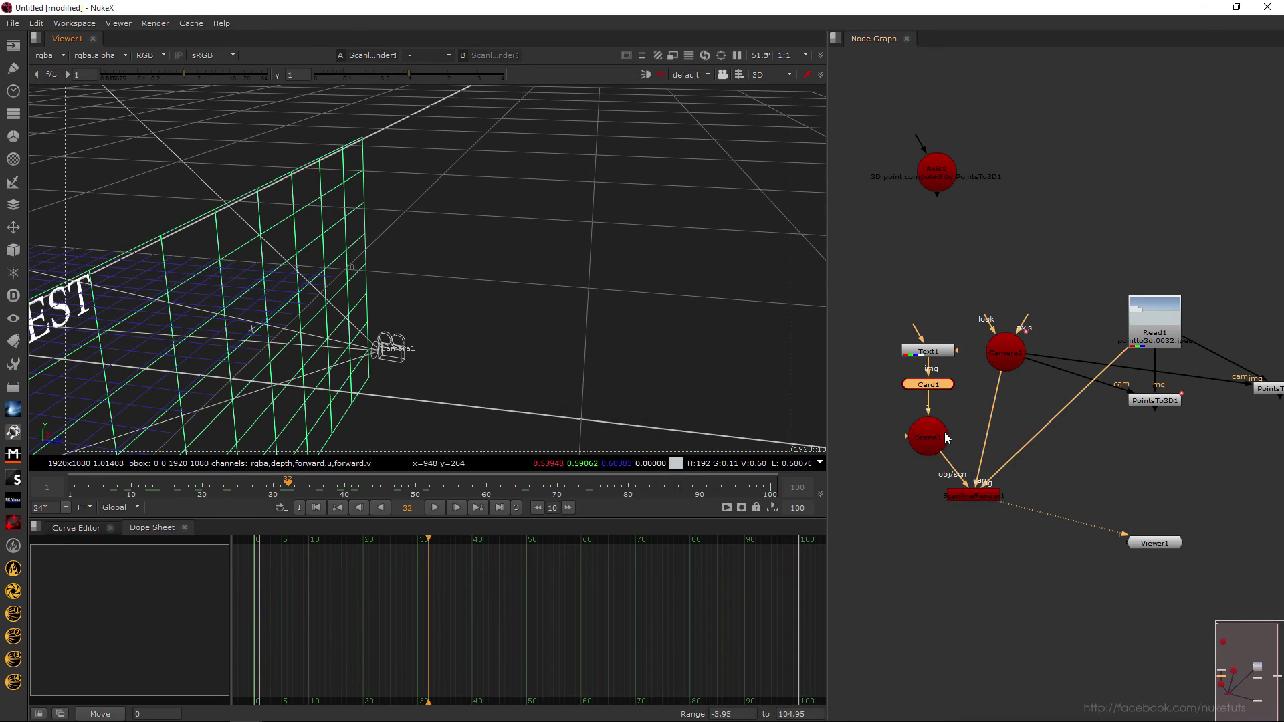
- Duplicate the Text1 and Card1 nodes and connect the copied card to the scene node
left_click_drag(961, 405, 961, 321)
key("ctrl+c")
left_click(908, 338)
key("ctrl+v")
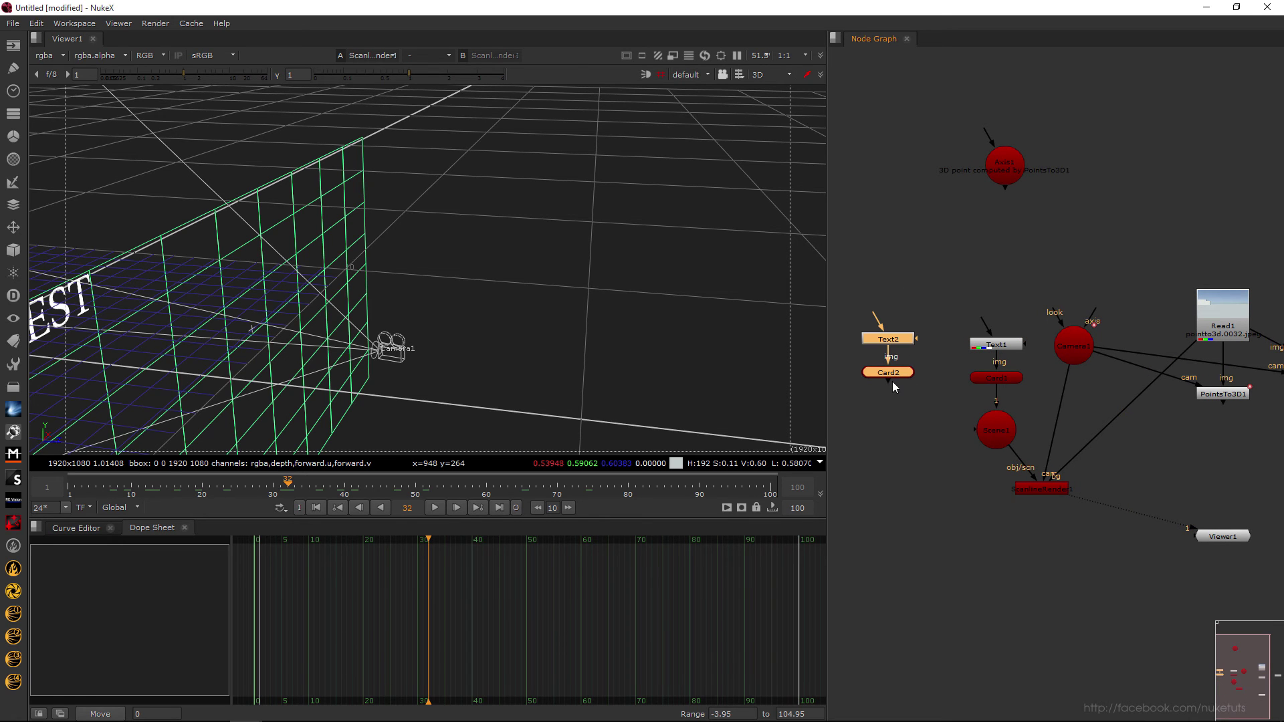
left_click_drag(888, 387, 994, 430)
- Change the Text2 node's message to TEST2 and close its properties
left_click(899, 342)
double_click(899, 342)
left_click(681, 360)
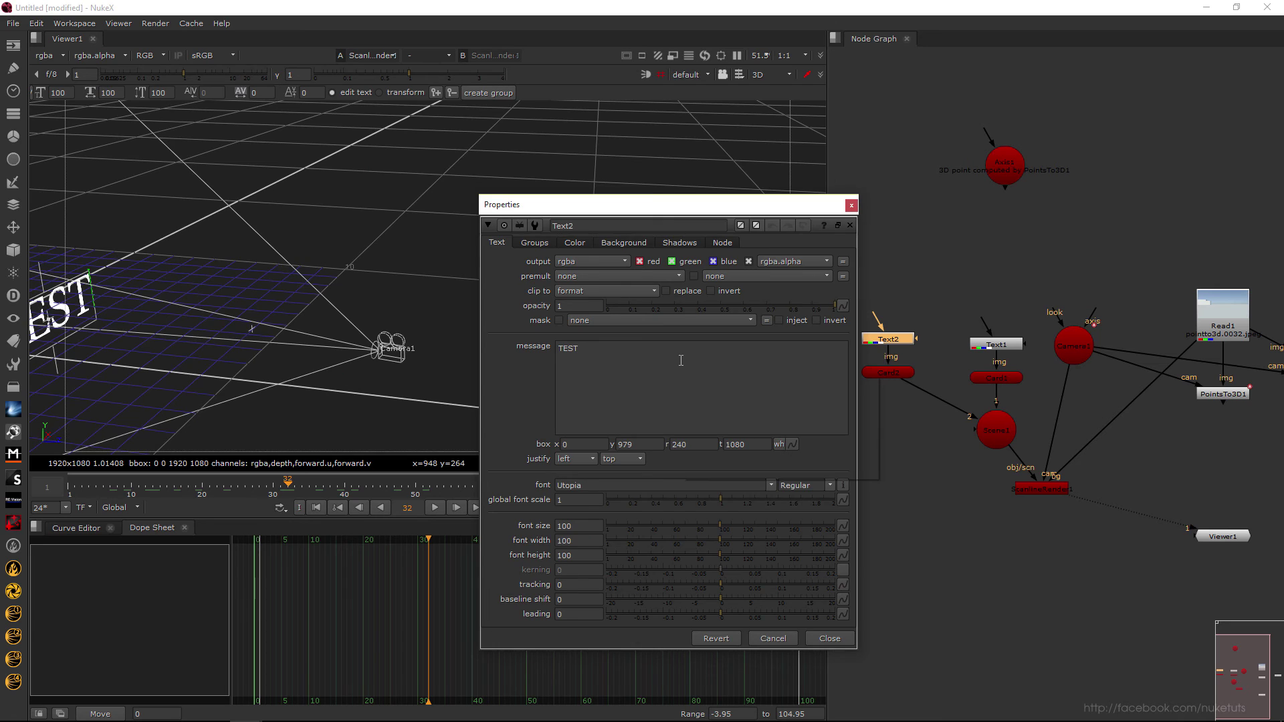
type("2")
key("Escape")
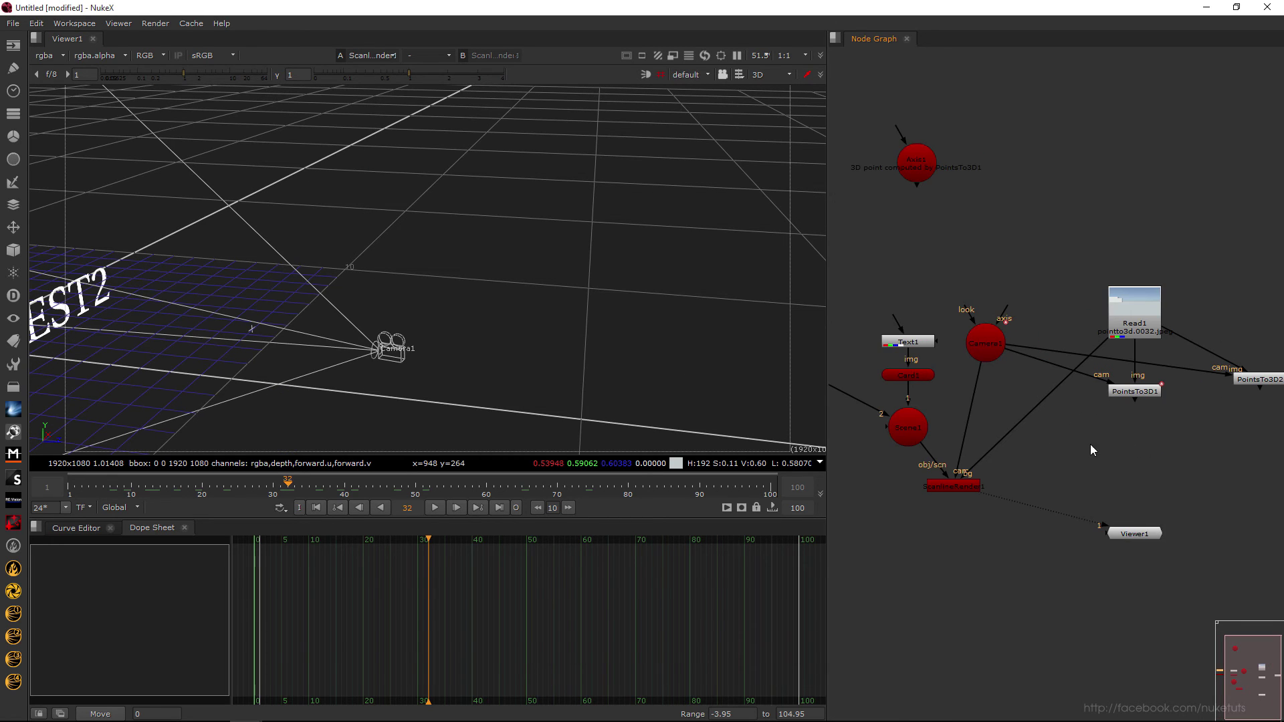
- Display the PointsTo3D2 point in the 3D view and move Card2 back to about z -19.75 to align with it
double_click(1259, 379)
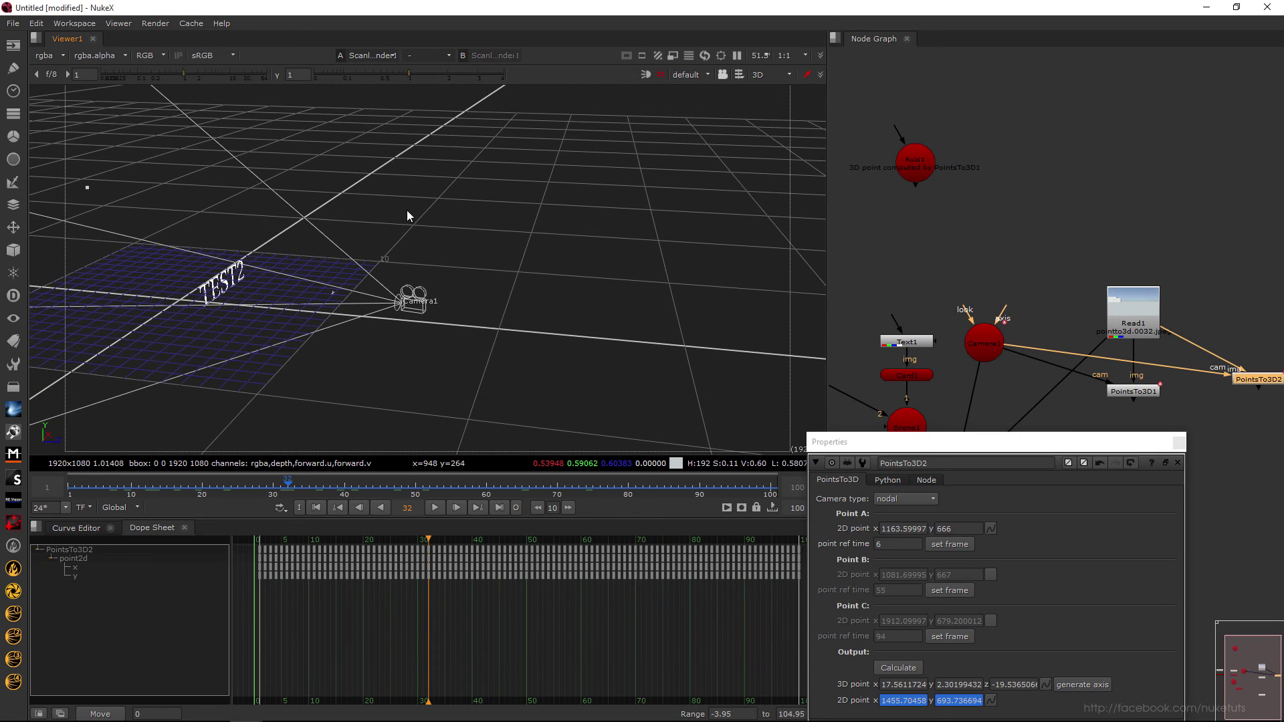
left_click_drag(902, 370, 1011, 381)
left_click(949, 375)
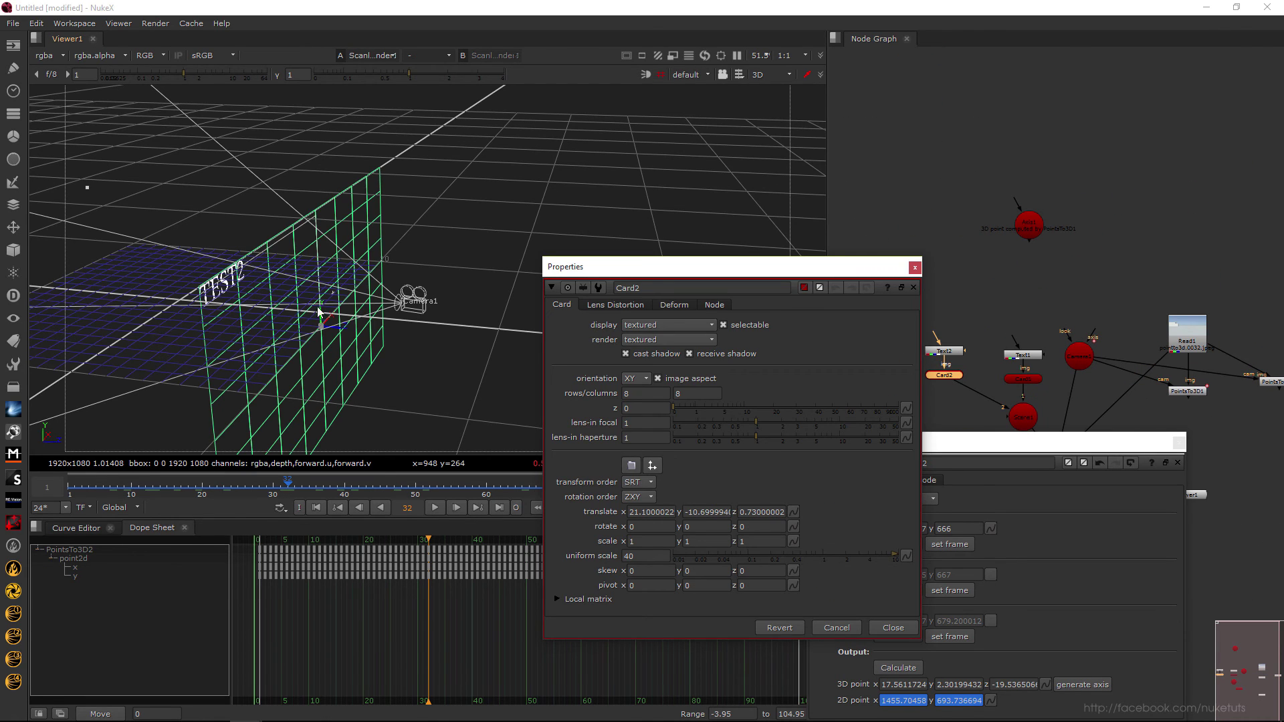
left_click_drag(341, 335, 392, 434)
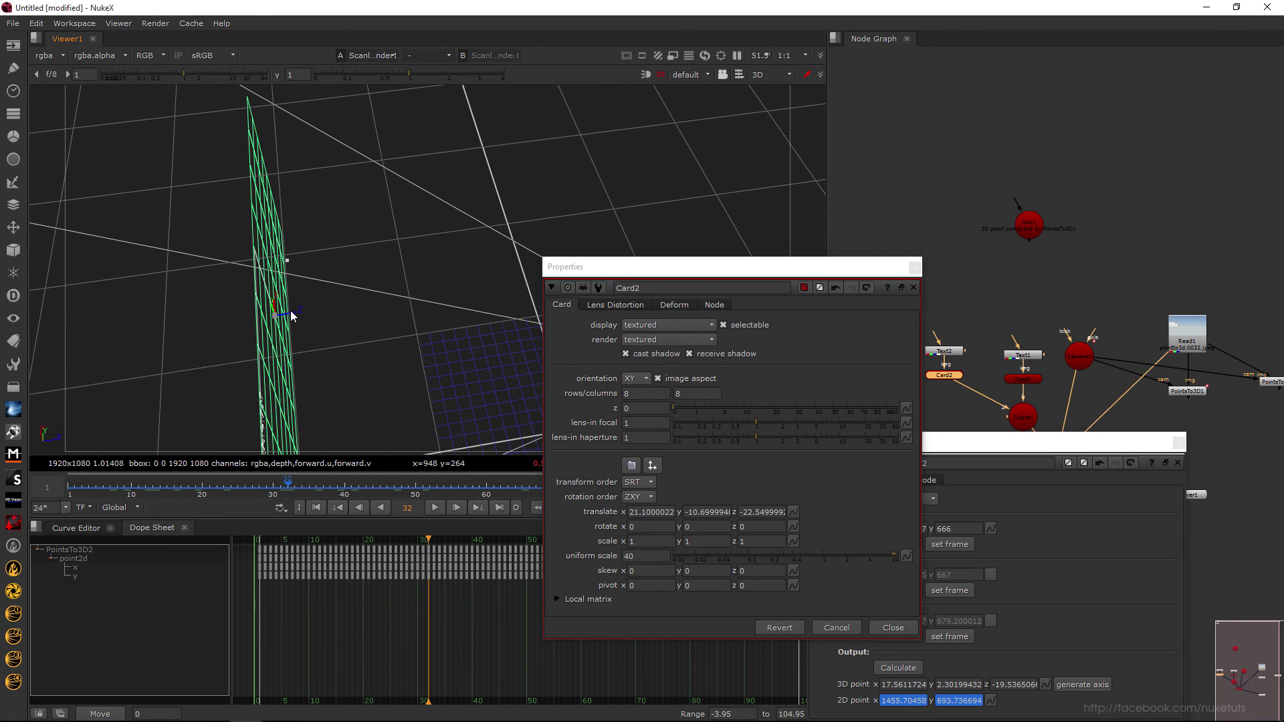
left_click_drag(291, 313, 344, 312)
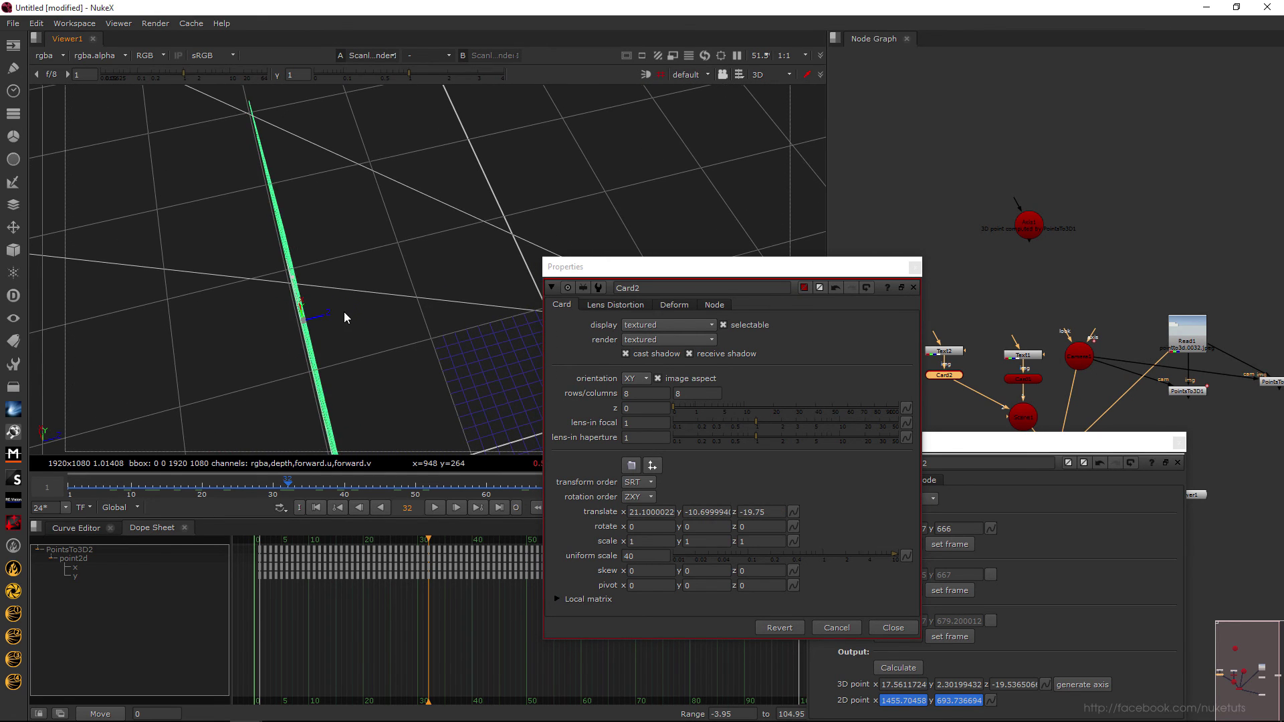
- Raise Card2 to about y -6.75, z -19.5 and compare both text cards in the 3D and 2D views
left_click(317, 307)
left_click(950, 376)
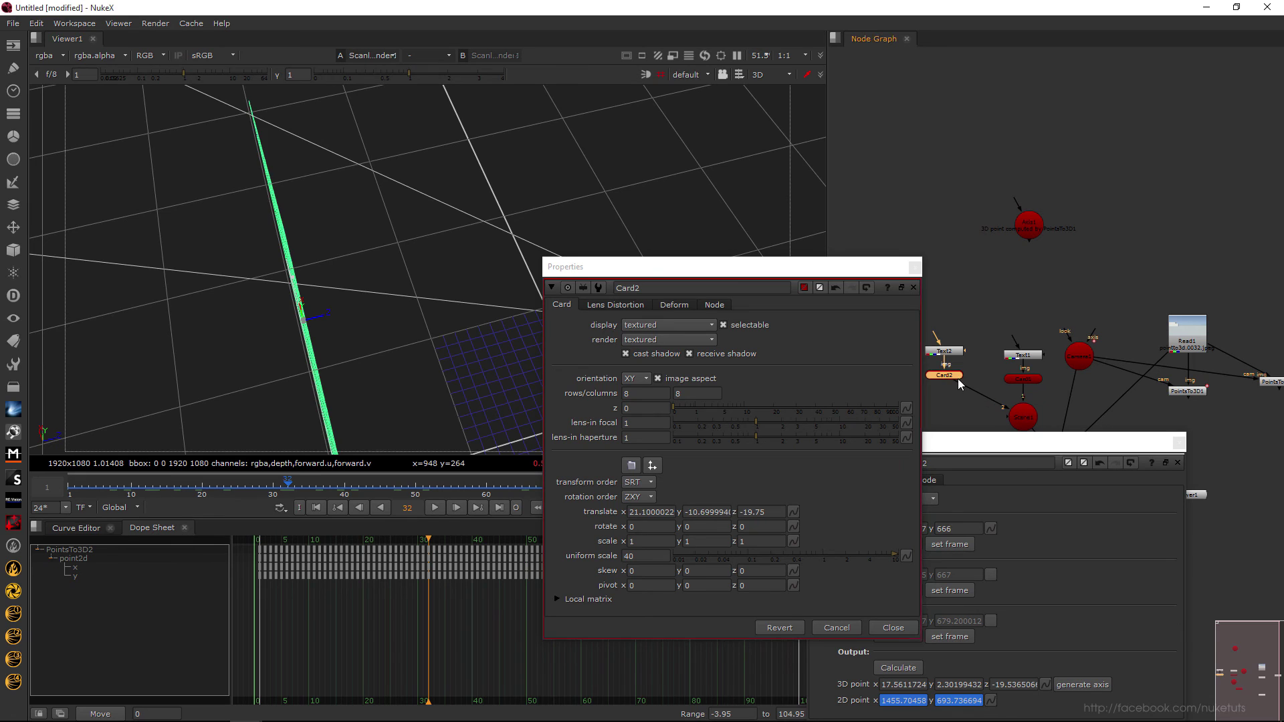
left_click_drag(321, 320, 275, 195)
key("Tab")
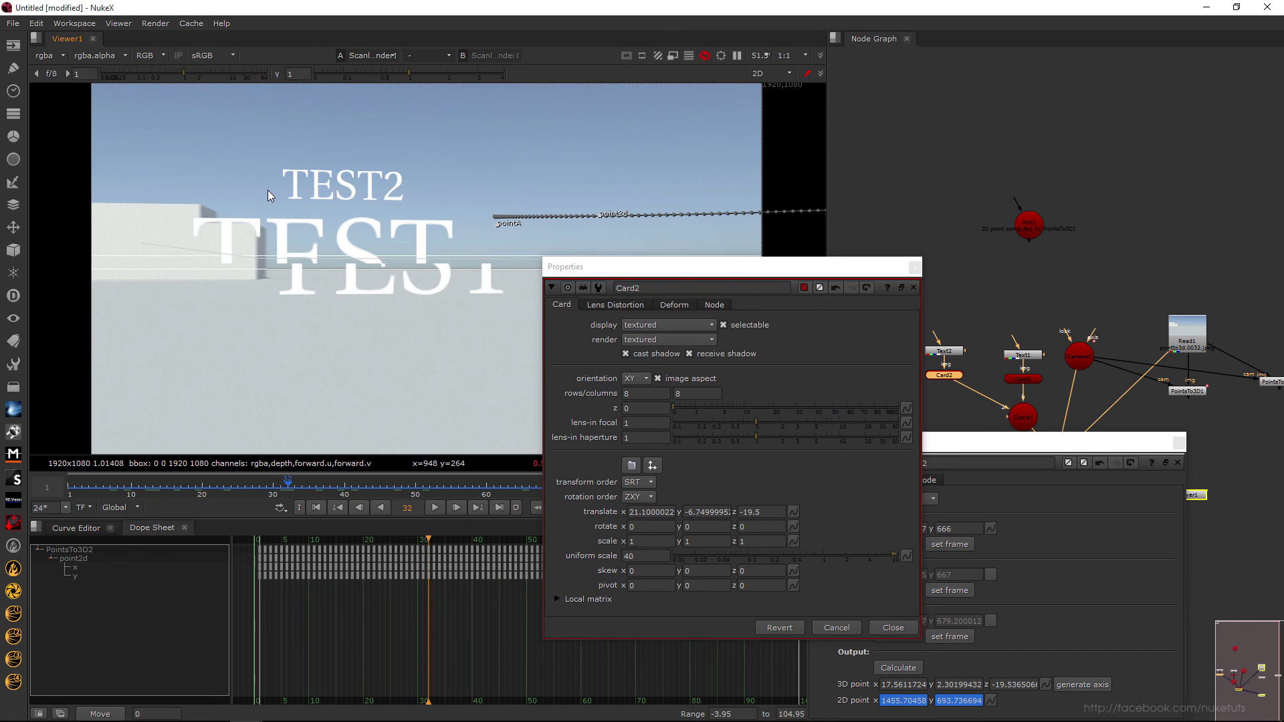
key("Tab")
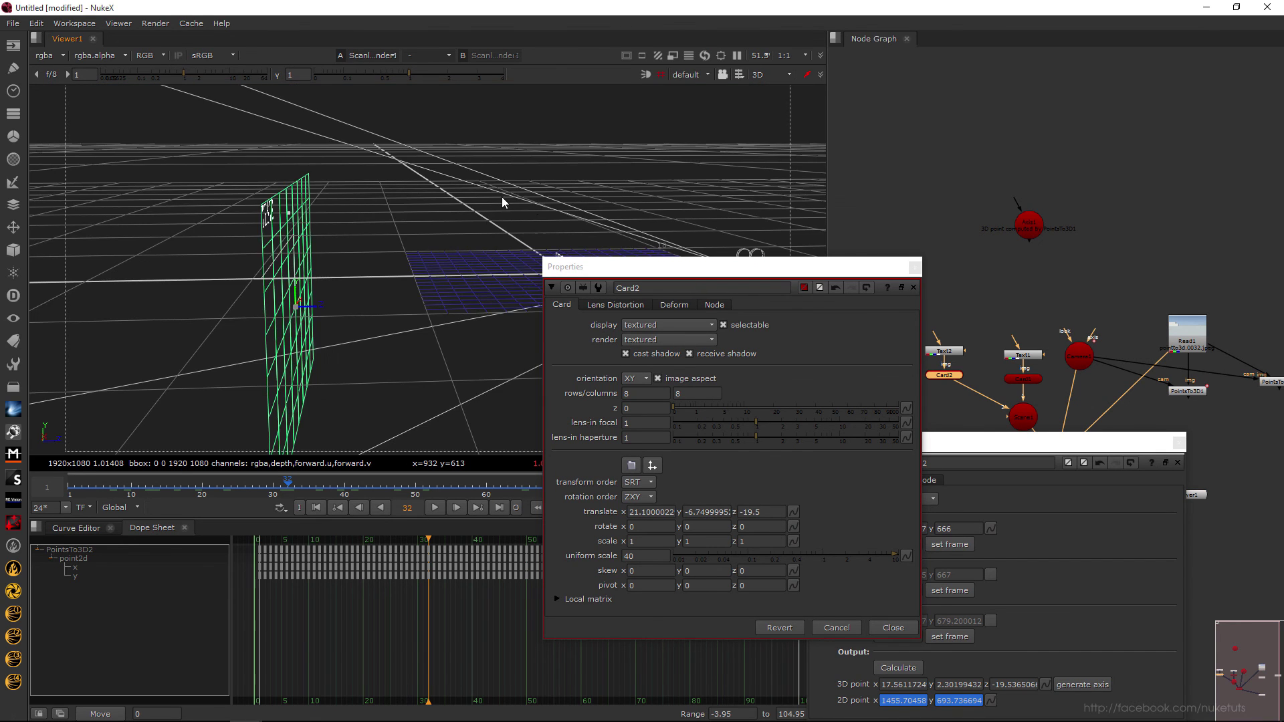
left_click_drag(502, 196, 260, 194)
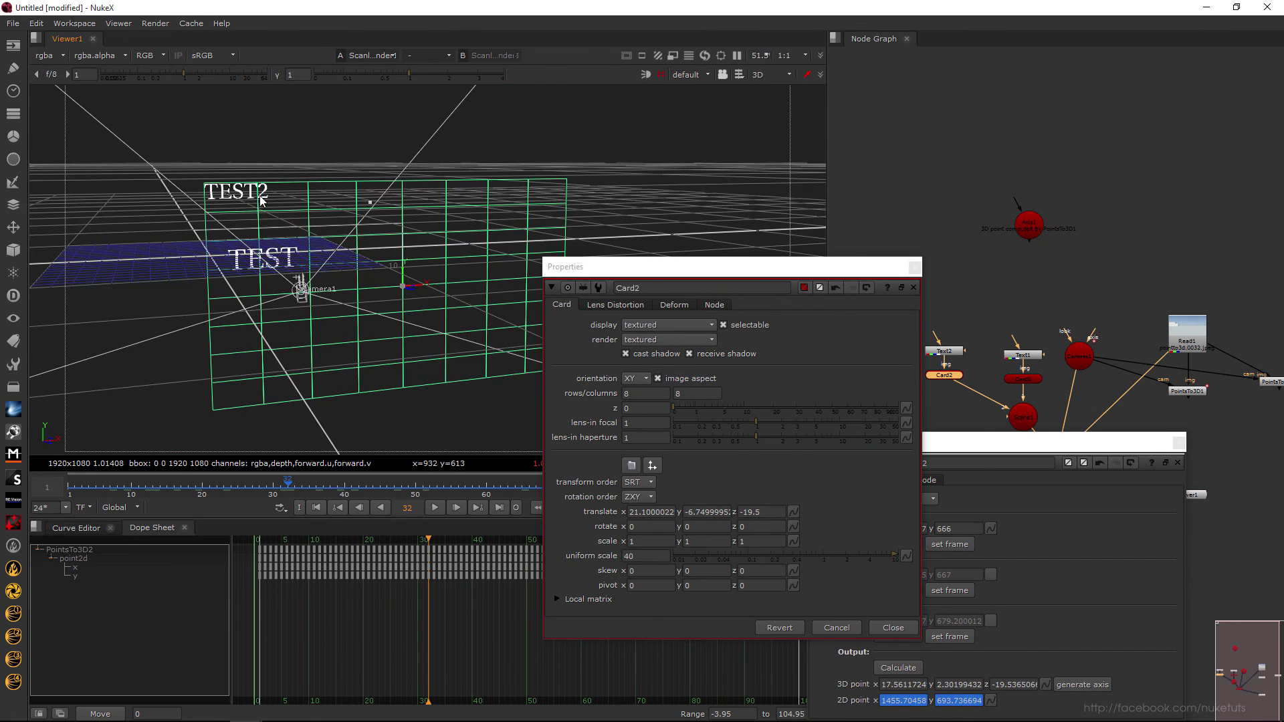
key("Tab")
- Close the Card2 and PointsTo3D2 properties and play the rendered sequence in the 2D view
left_click(915, 268)
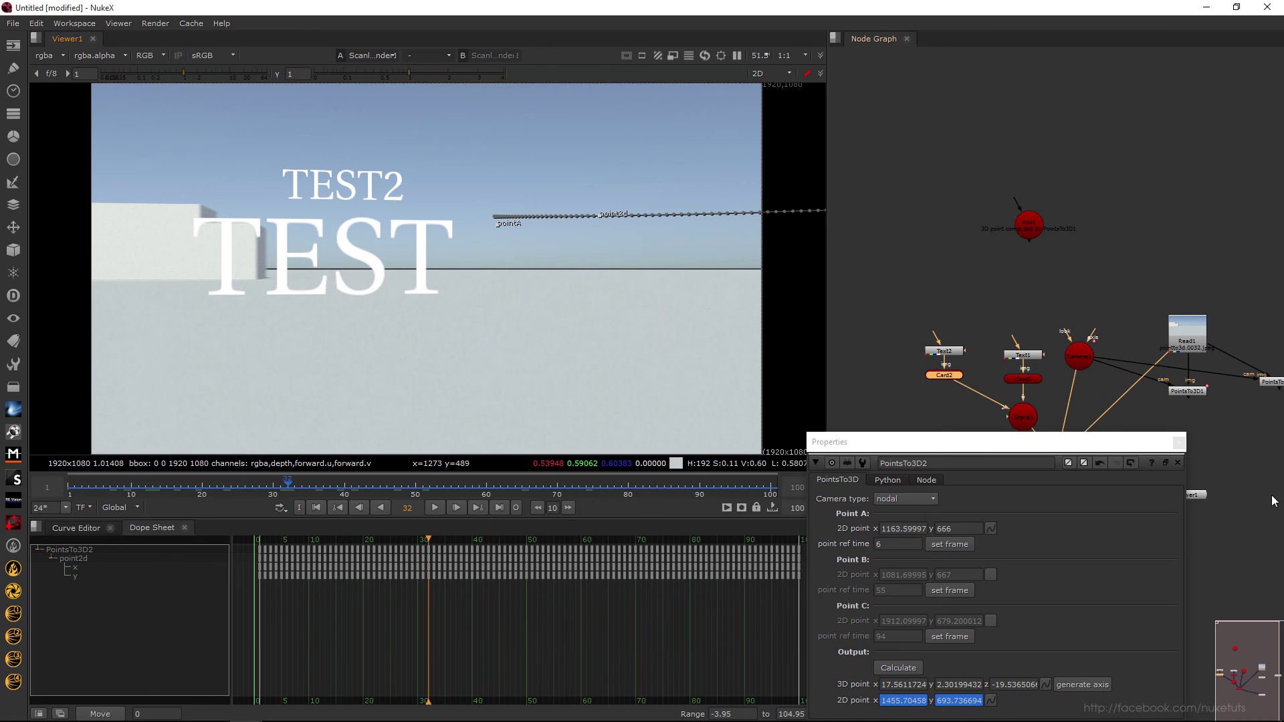
left_click(1180, 444)
key("l")
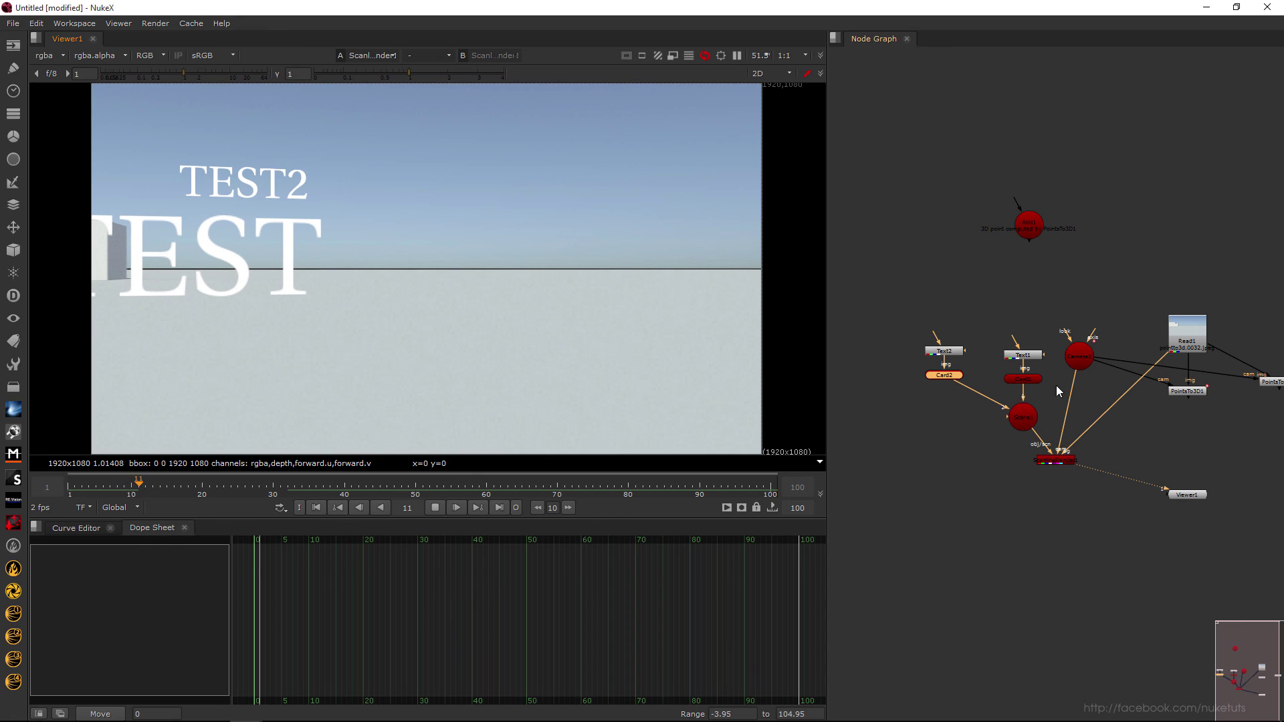
- Review the PointsTo3D2 node's nodal camera settings and output point during playback, then close its properties
left_click_drag(1151, 395, 1104, 400)
scroll(1197, 400, "up", 2)
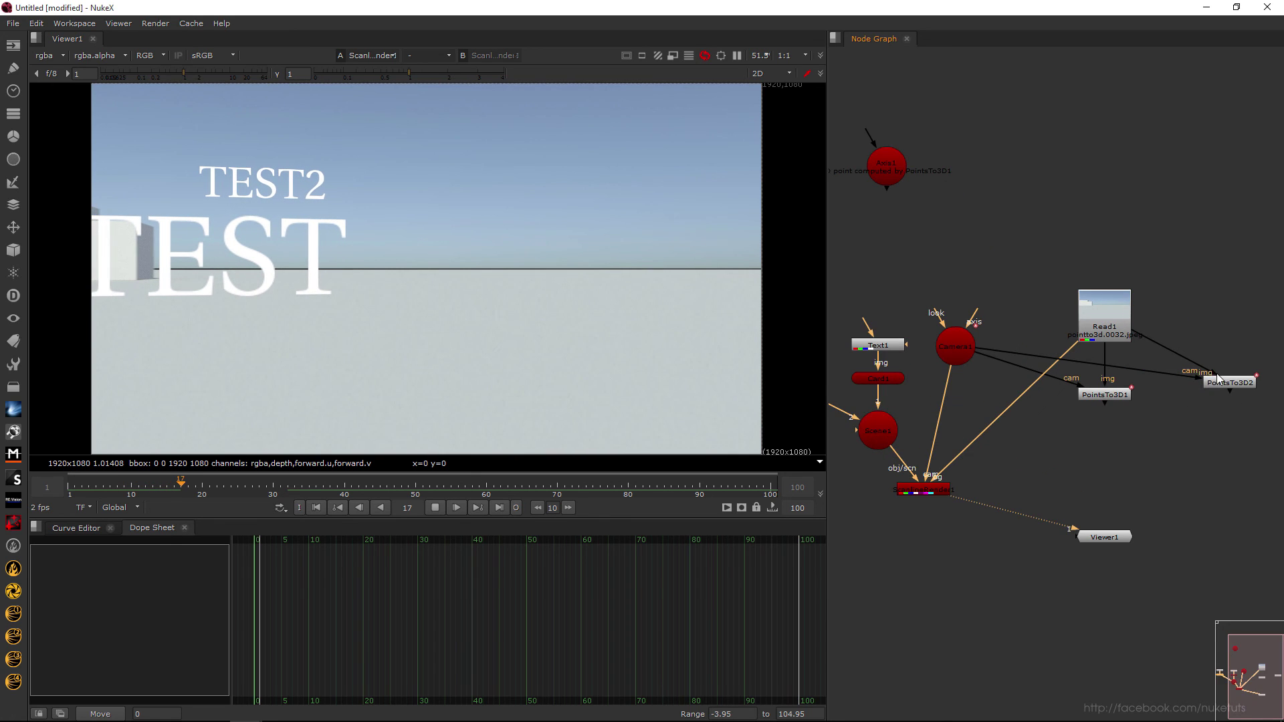
double_click(1222, 382)
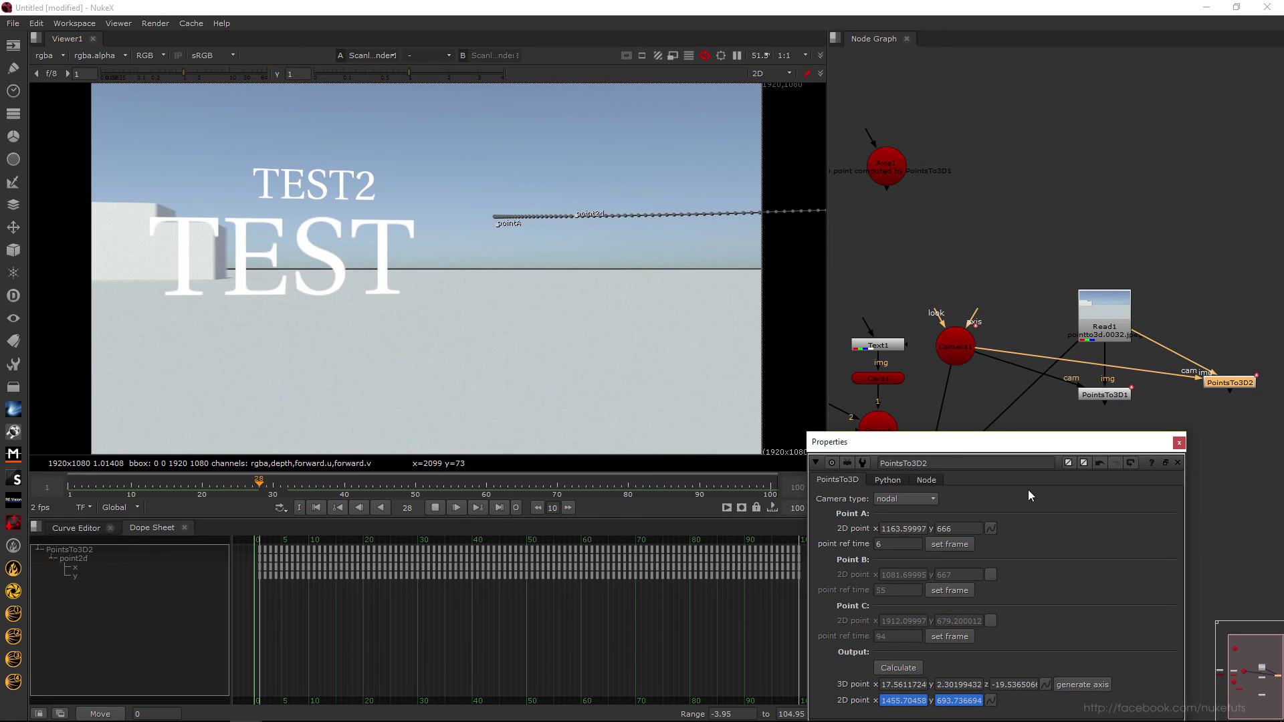
left_click(1178, 444)
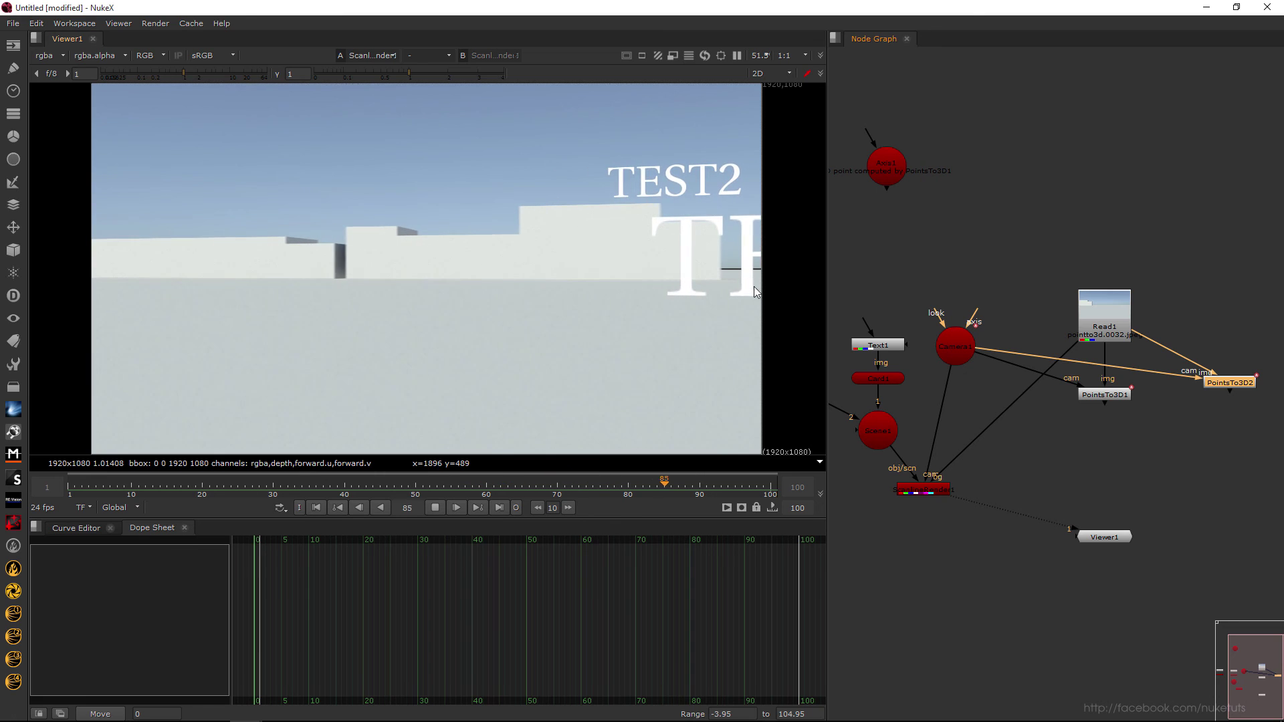
- Review the PointsTo3D1 node's free move settings and three reference points during playback, then close its properties
left_click(997, 346)
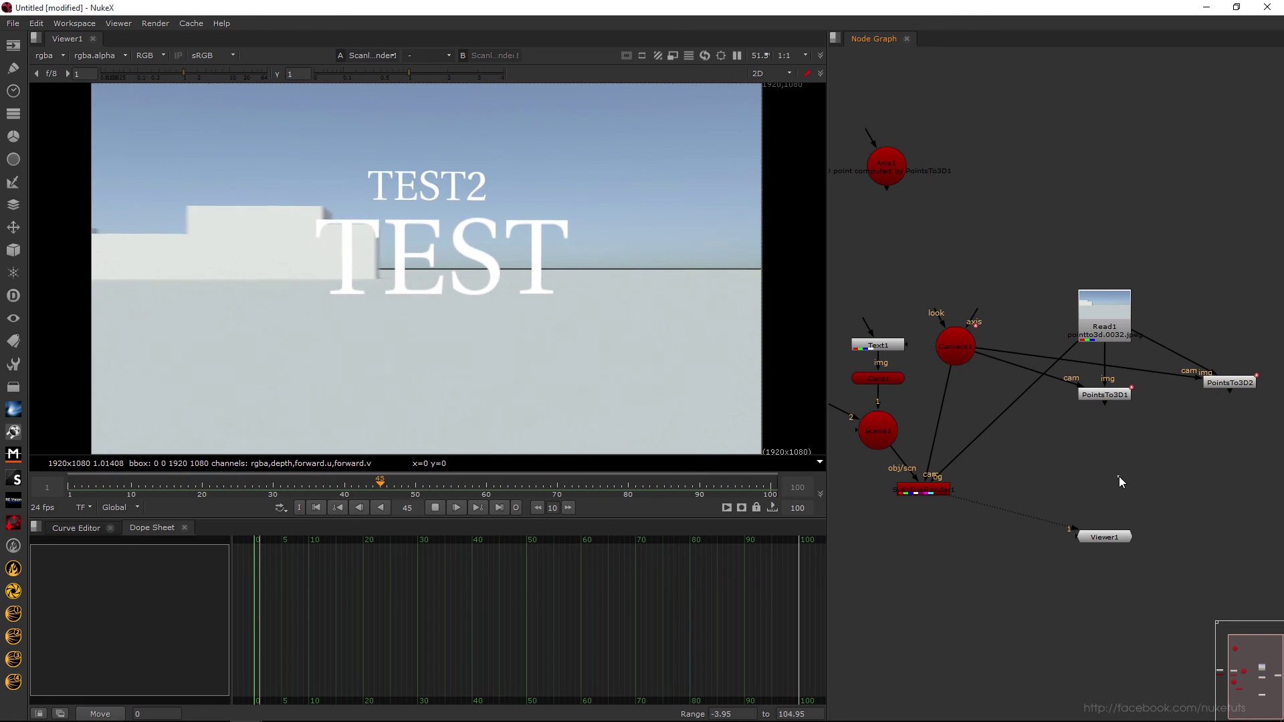
left_click(1110, 399)
double_click(1111, 400)
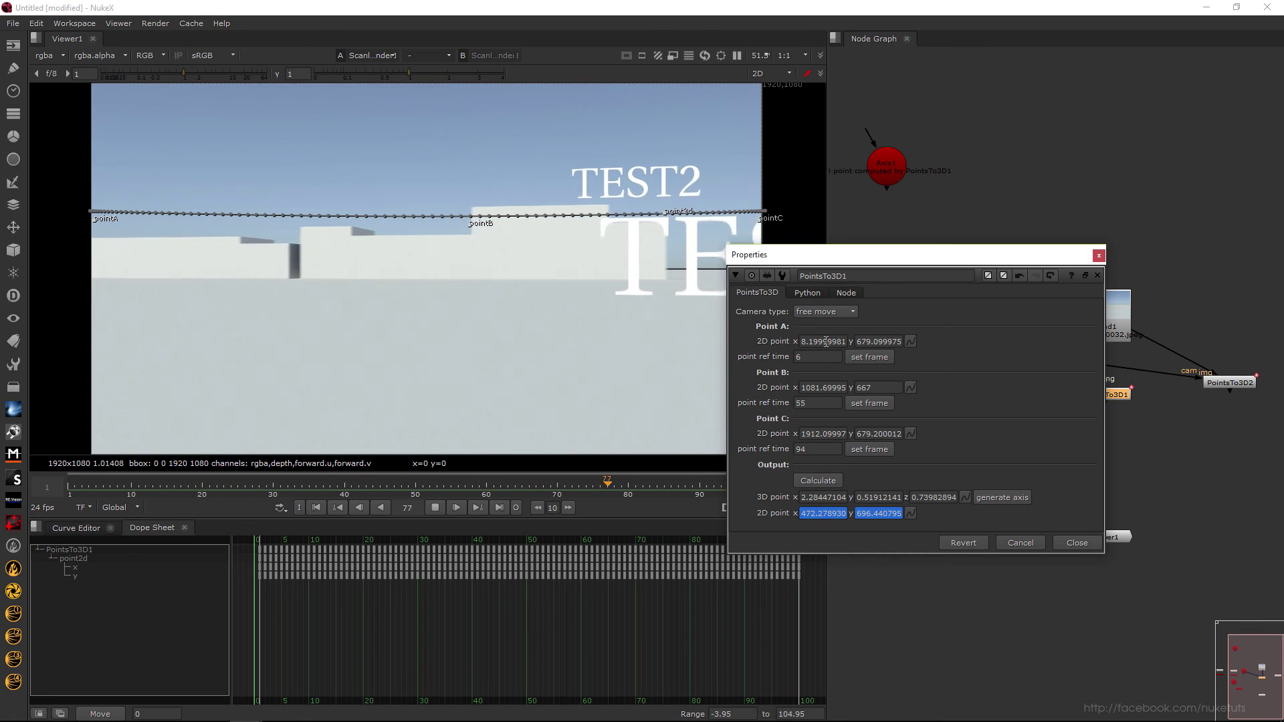
key("Escape")
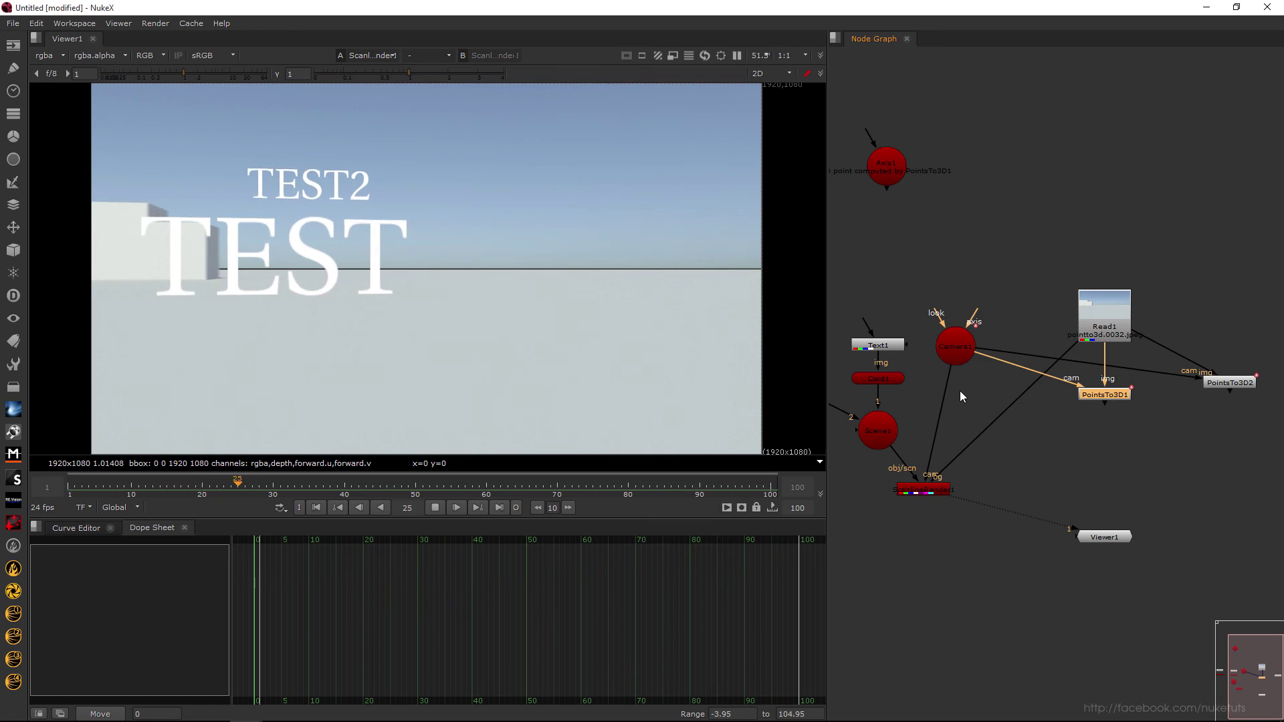
left_click(1154, 442)
left_click_drag(1099, 501, 1017, 491)
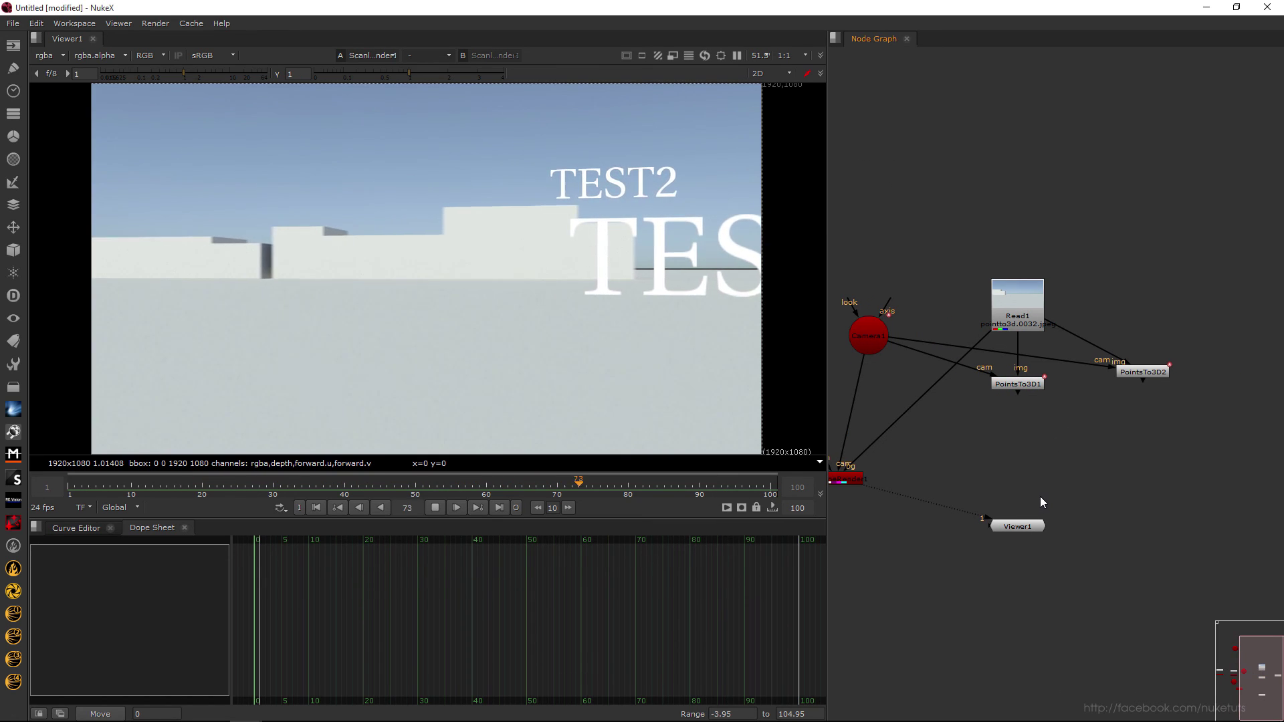